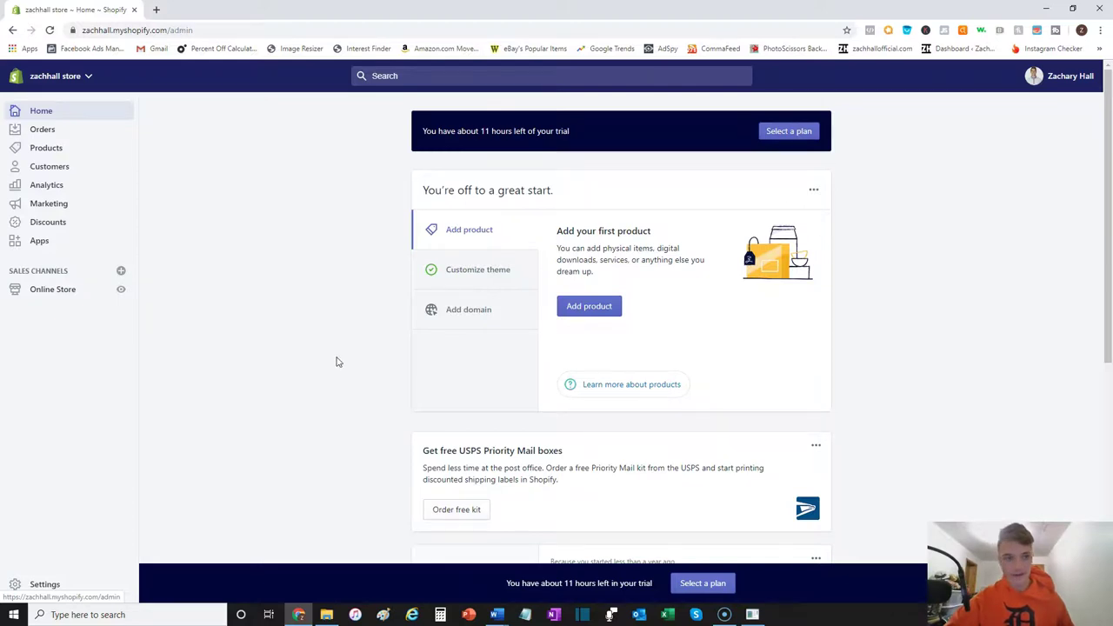
Step: Open a blank Add page form from the Online Store Pages list
{"action": "left_click", "coordinate": [41, 289]}
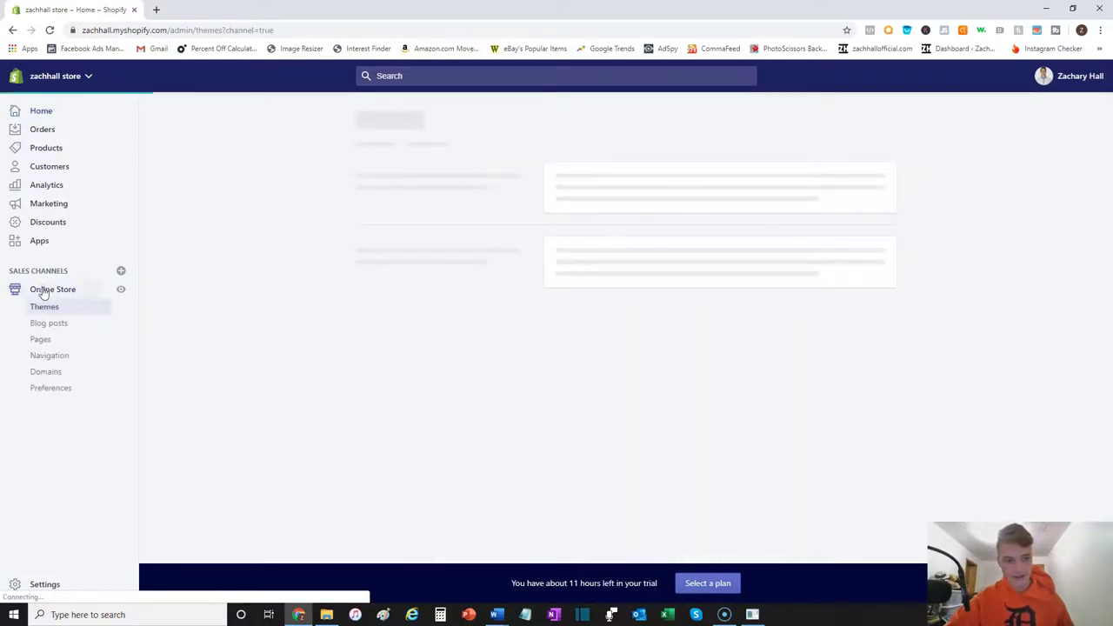
{"action": "left_click", "coordinate": [51, 346]}
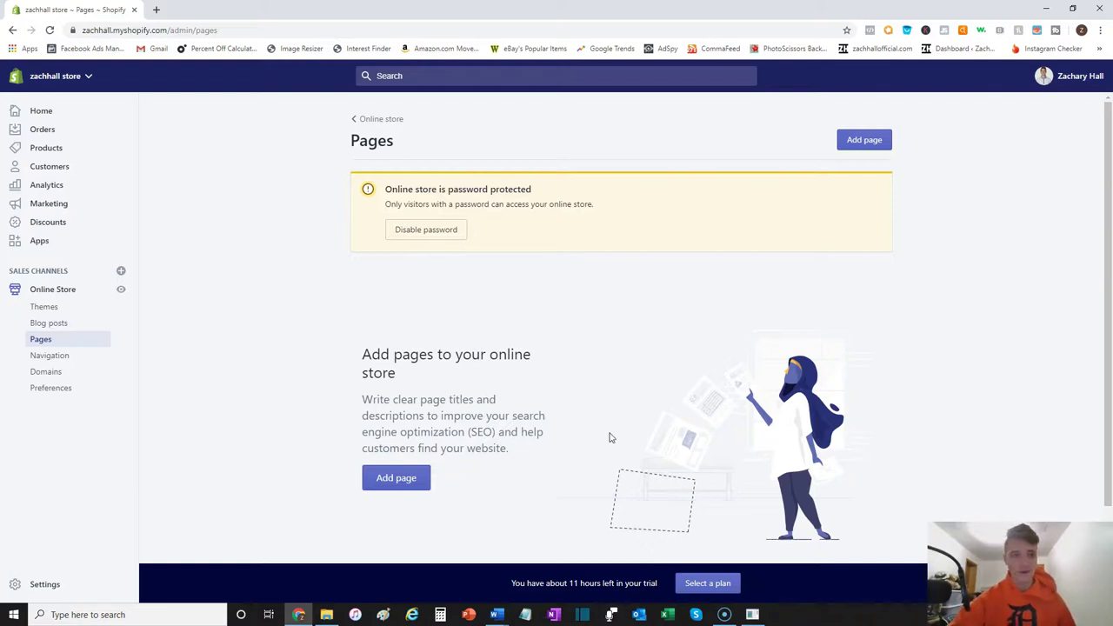
{"action": "left_click", "coordinate": [418, 488]}
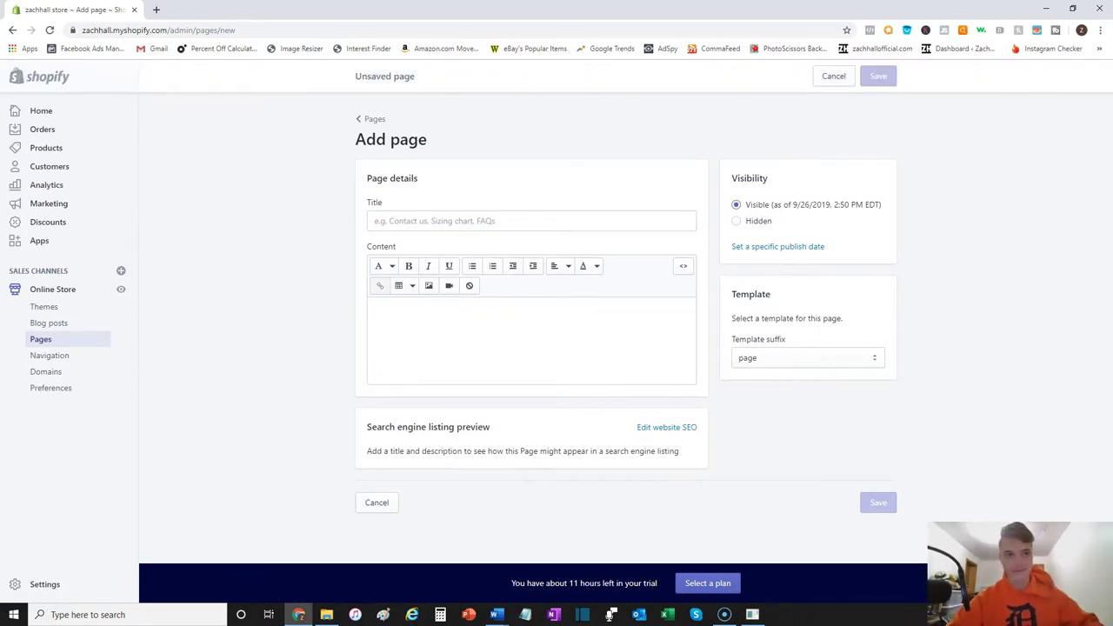
Step: Load the Drive Pages folder in a new tab and copy its shareable link
{"action": "left_click", "coordinate": [155, 10]}
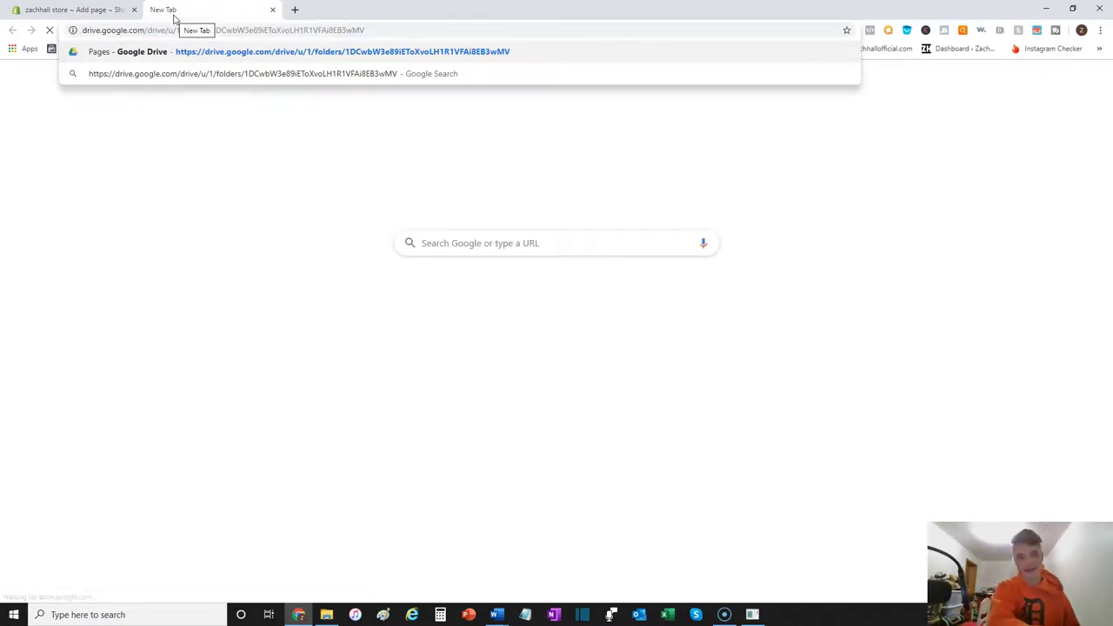
{"action": "key", "text": "Return"}
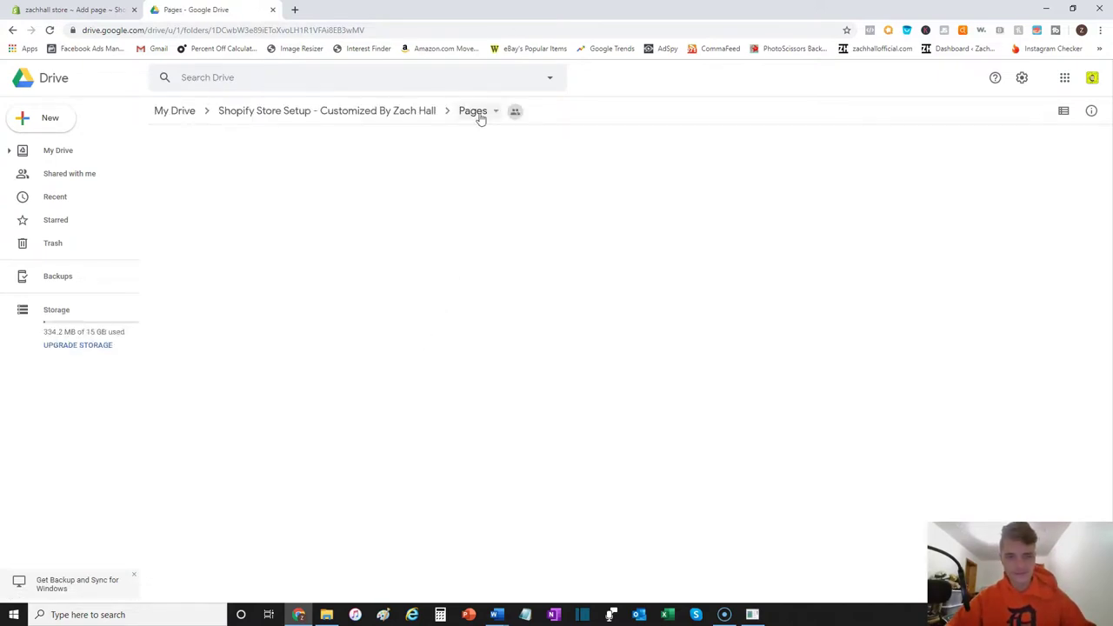
{"action": "left_click", "coordinate": [480, 113]}
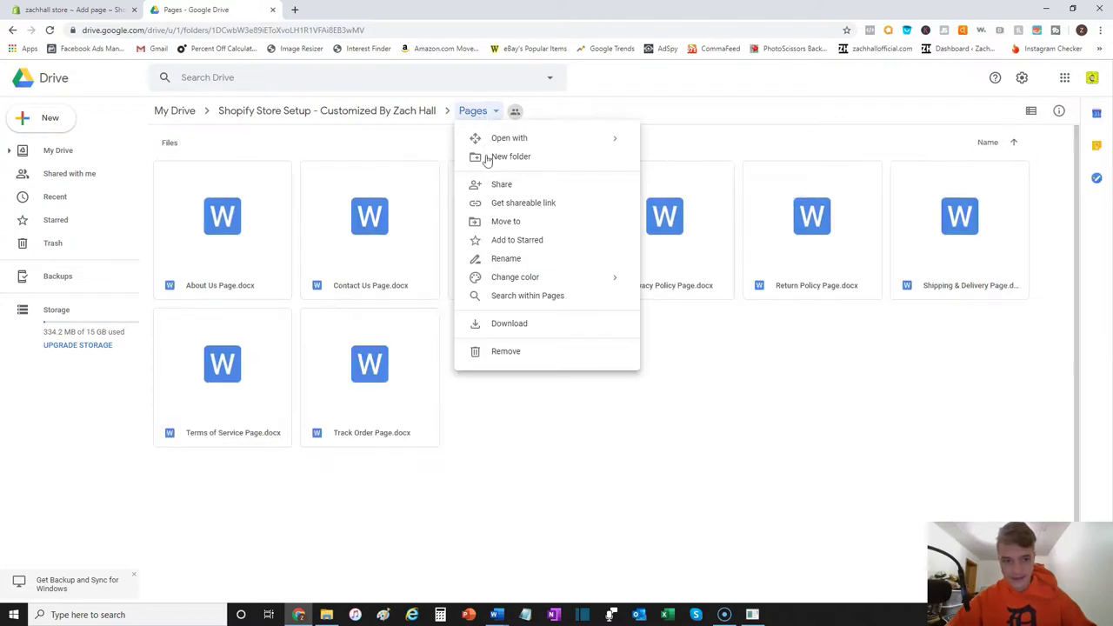
{"action": "left_click", "coordinate": [487, 203]}
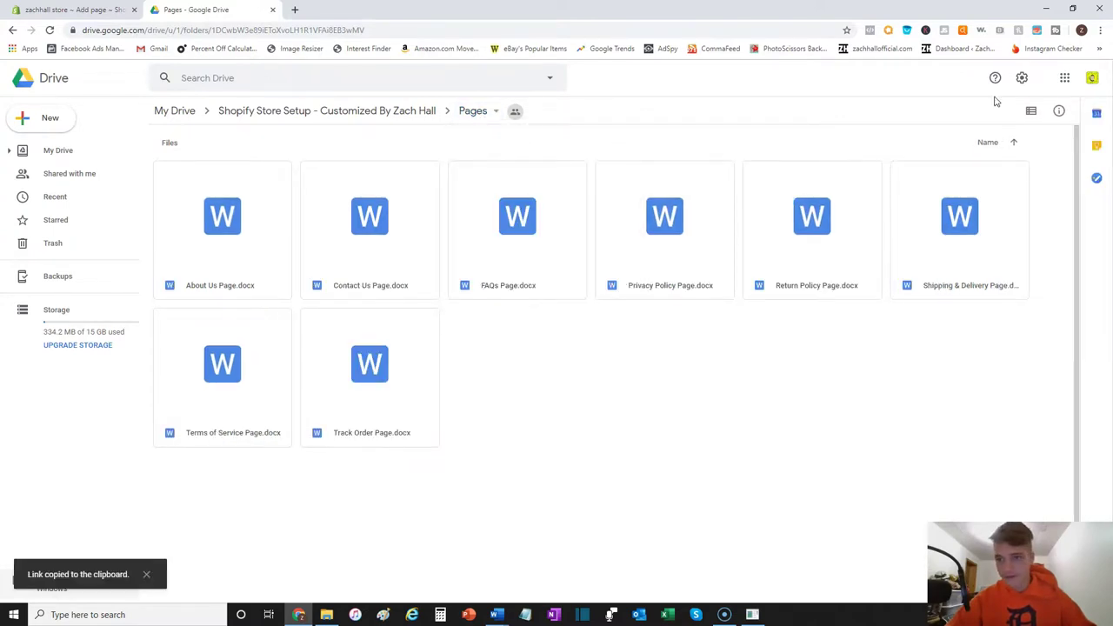
{"action": "left_click", "coordinate": [1101, 29]}
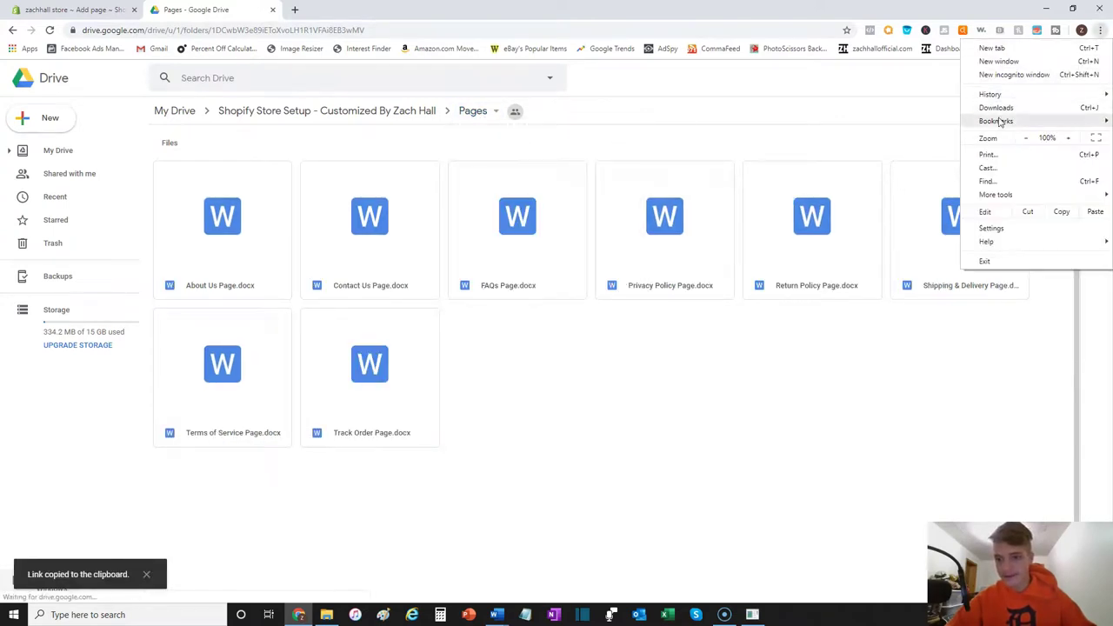
Step: Open the copied Pages folder link in a new incognito window
{"action": "left_click", "coordinate": [1009, 75]}
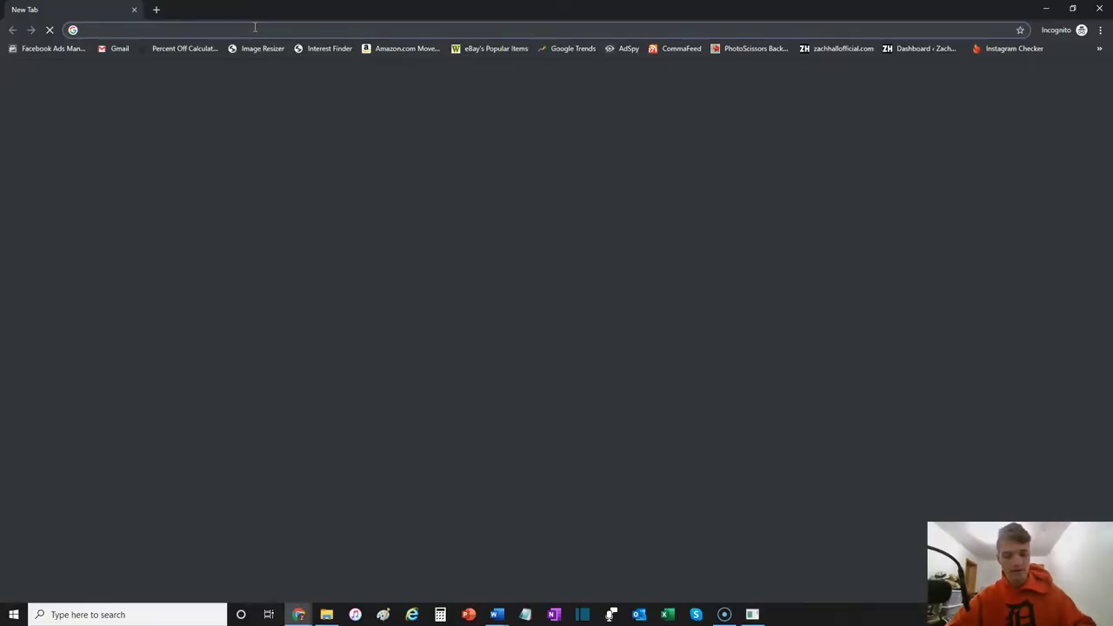
{"action": "key", "text": "ctrl+v"}
{"action": "key", "text": "Return"}
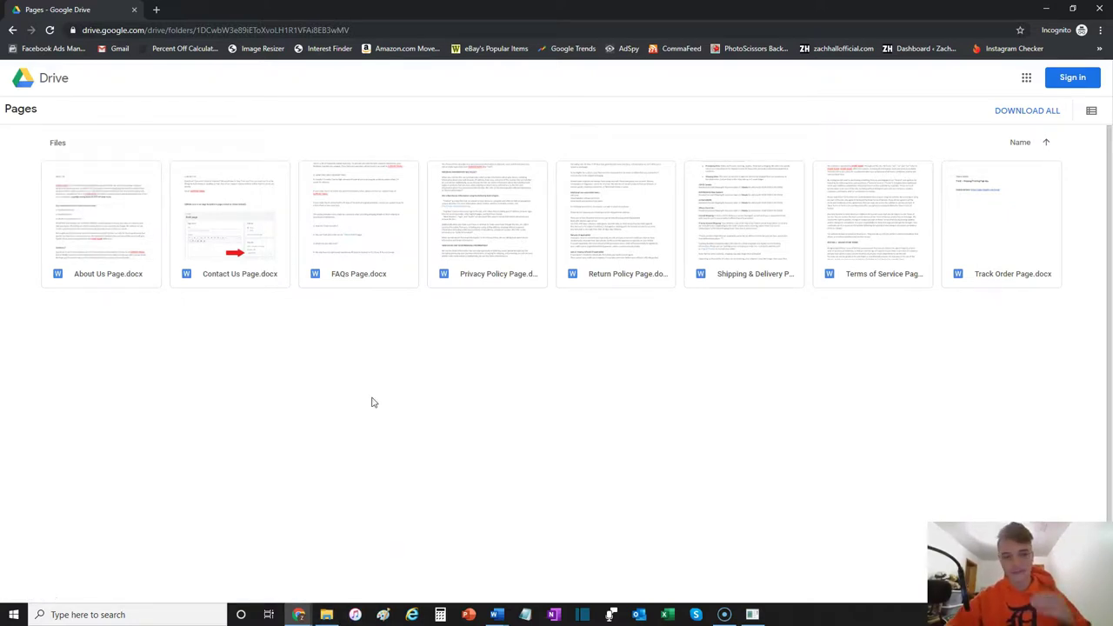
Step: Download the Pages folder as a zip and open About Us Page in Word
{"action": "left_click", "coordinate": [1023, 113]}
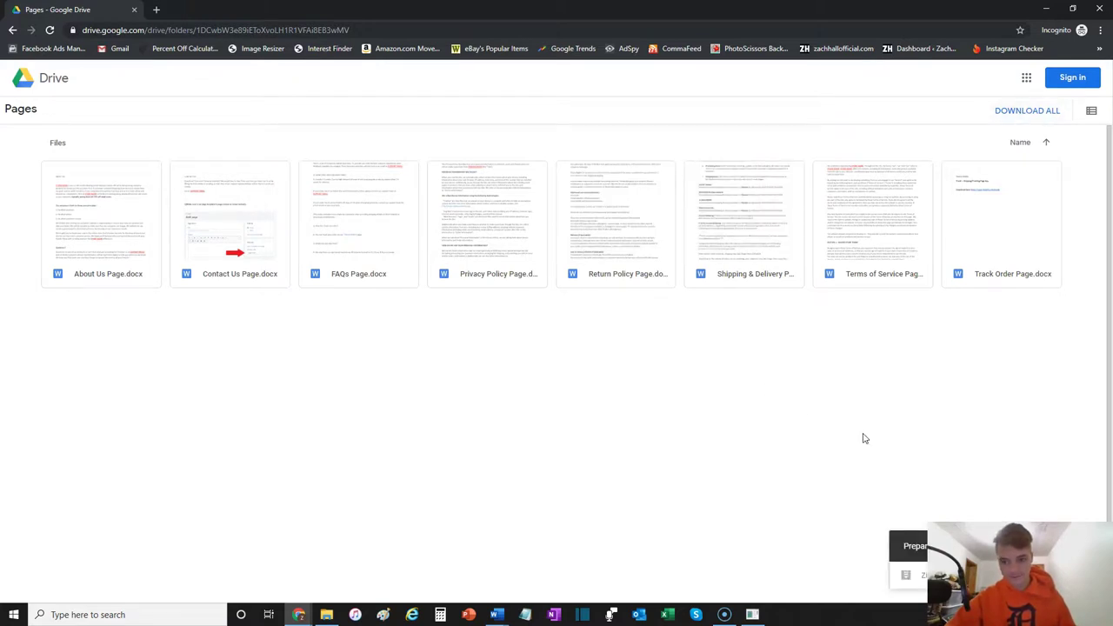
{"action": "left_click", "coordinate": [89, 589]}
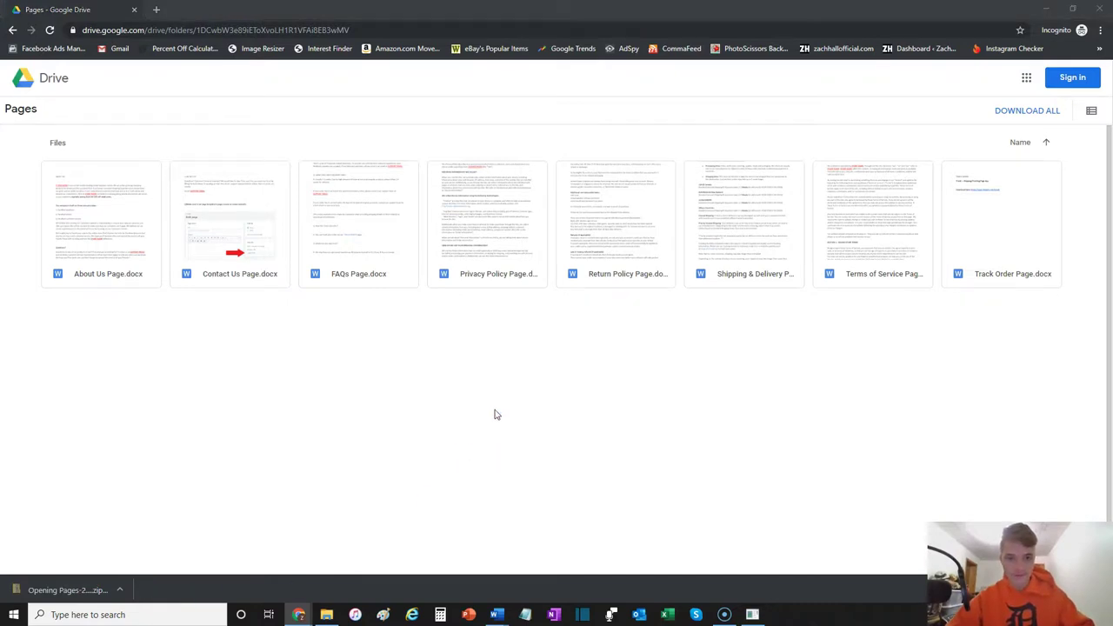
{"action": "double_click", "coordinate": [438, 217]}
{"action": "left_click", "coordinate": [440, 217]}
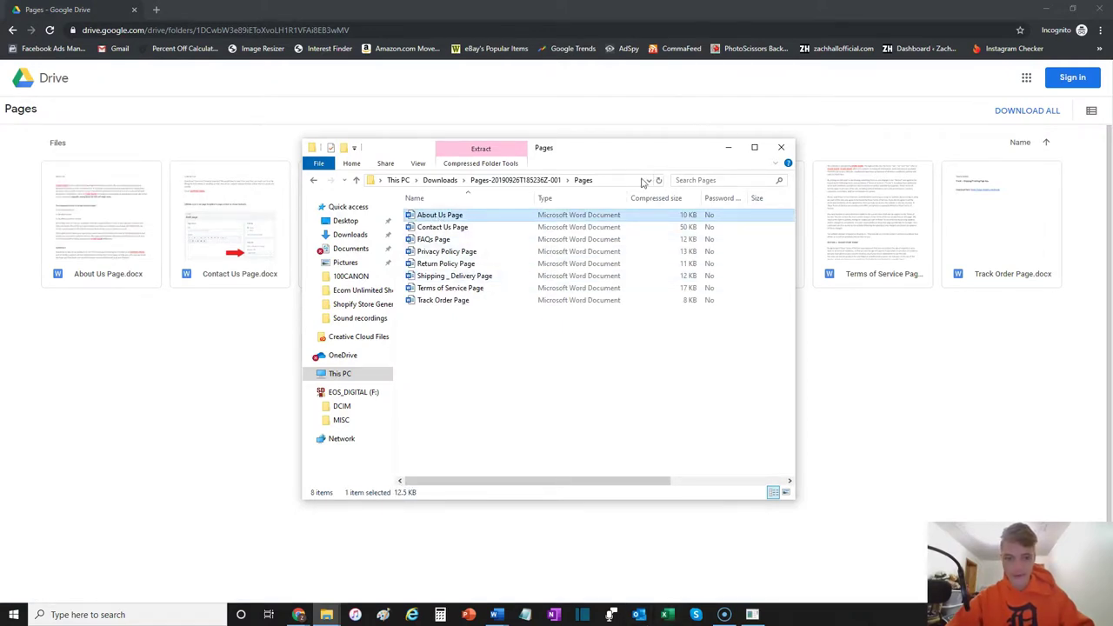
{"action": "key", "text": "Return"}
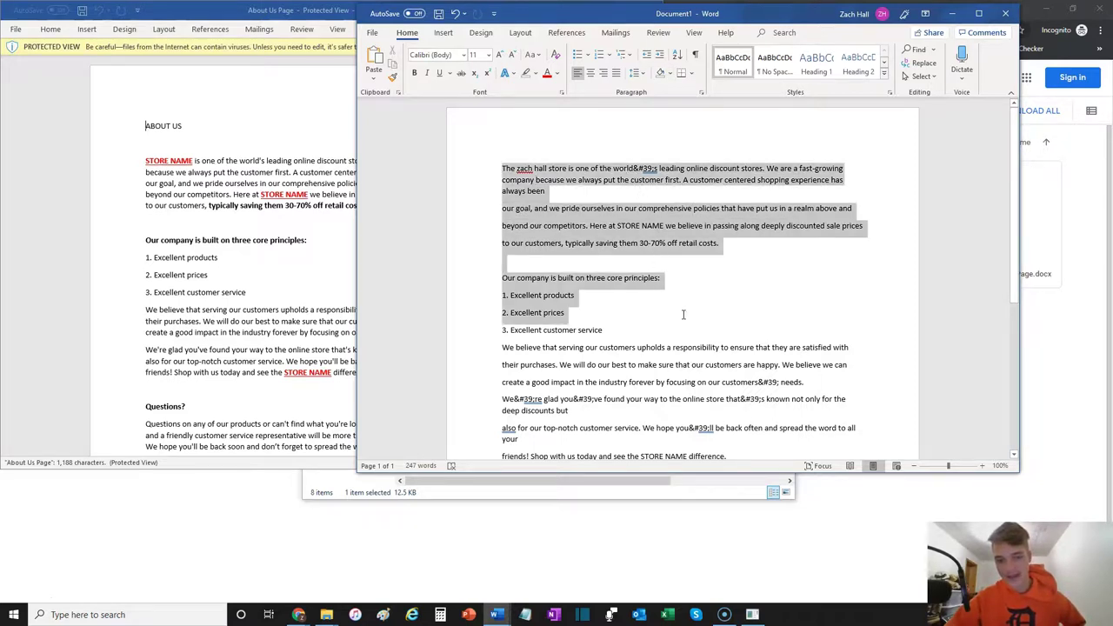
Step: Discard the extra unsaved About Us draft and enable editing on About Us Page
{"action": "left_click_drag", "start_coordinate": [500, 168], "coordinate": [691, 364]}
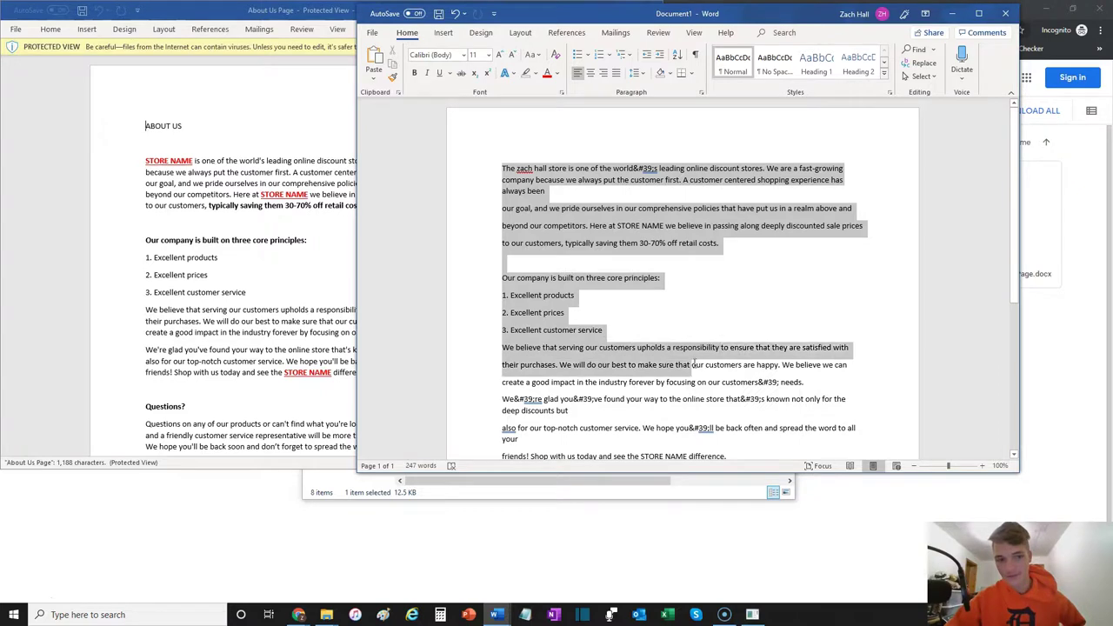
{"action": "left_click", "coordinate": [630, 212]}
{"action": "left_click_drag", "start_coordinate": [656, 168], "coordinate": [614, 168]}
{"action": "scroll", "coordinate": [623, 225], "scroll_direction": "down", "scroll_amount": 1}
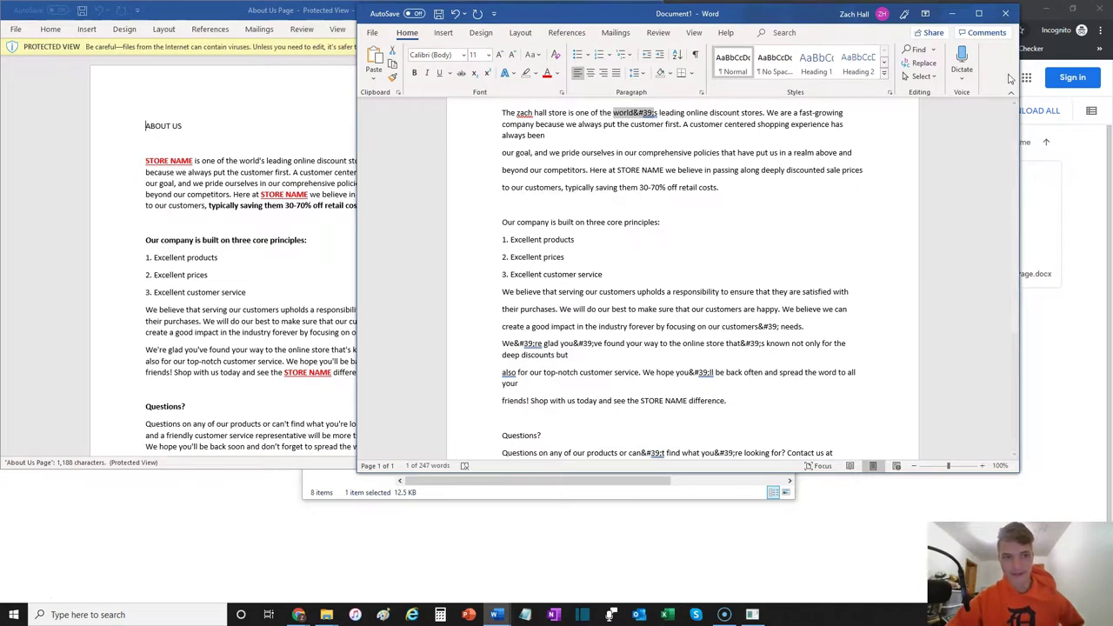
{"action": "left_click", "coordinate": [1006, 13]}
{"action": "left_click", "coordinate": [778, 326]}
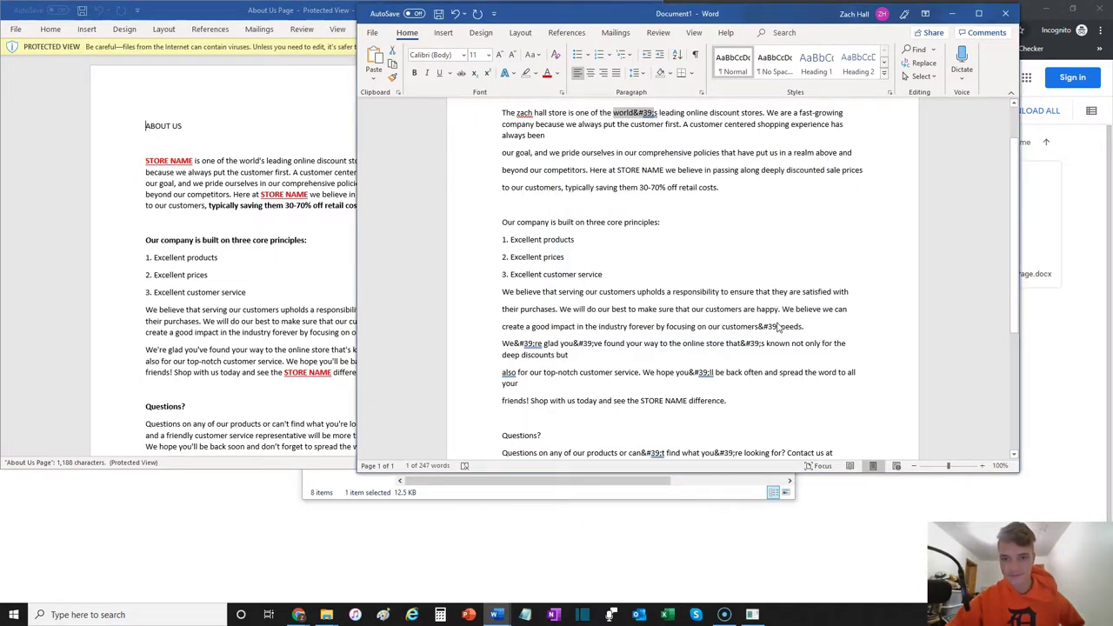
{"action": "left_click", "coordinate": [461, 48]}
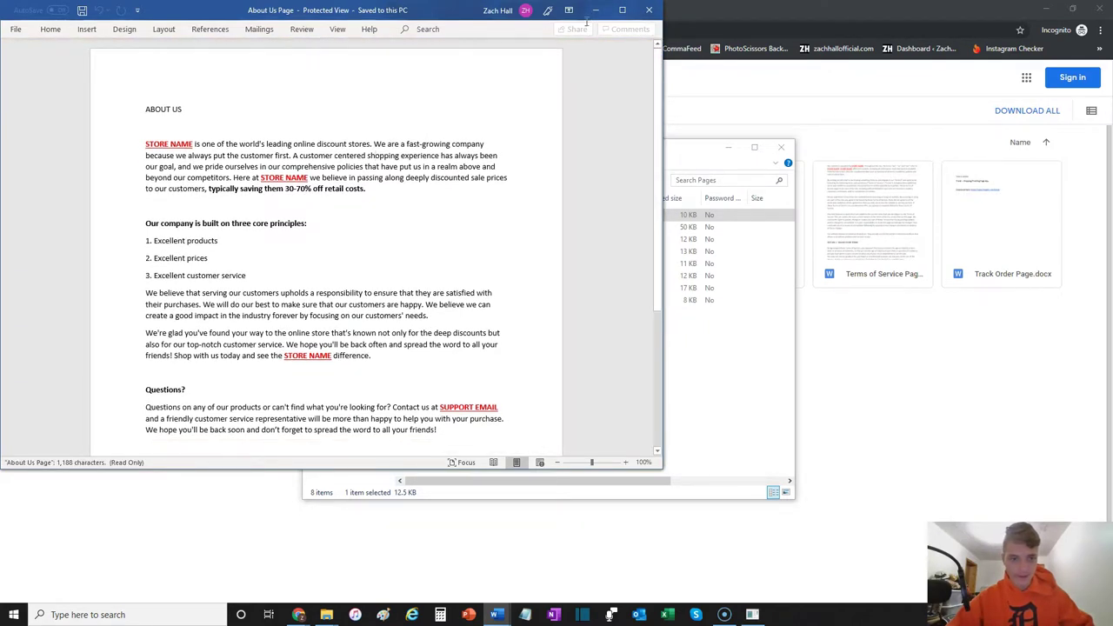
{"action": "left_click", "coordinate": [620, 10]}
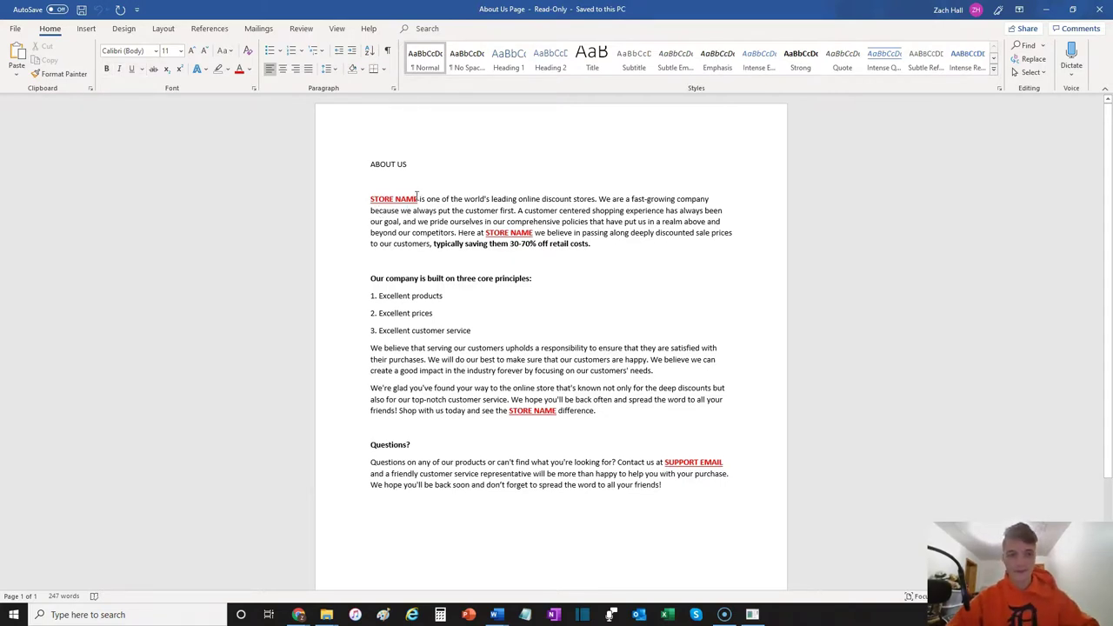
Step: Replace the first STORE NAME placeholder with 'The Zach Hall Store' in black
{"action": "left_click_drag", "start_coordinate": [419, 198], "coordinate": [370, 198]}
{"action": "type", "text": "The Zach Hall Store"}
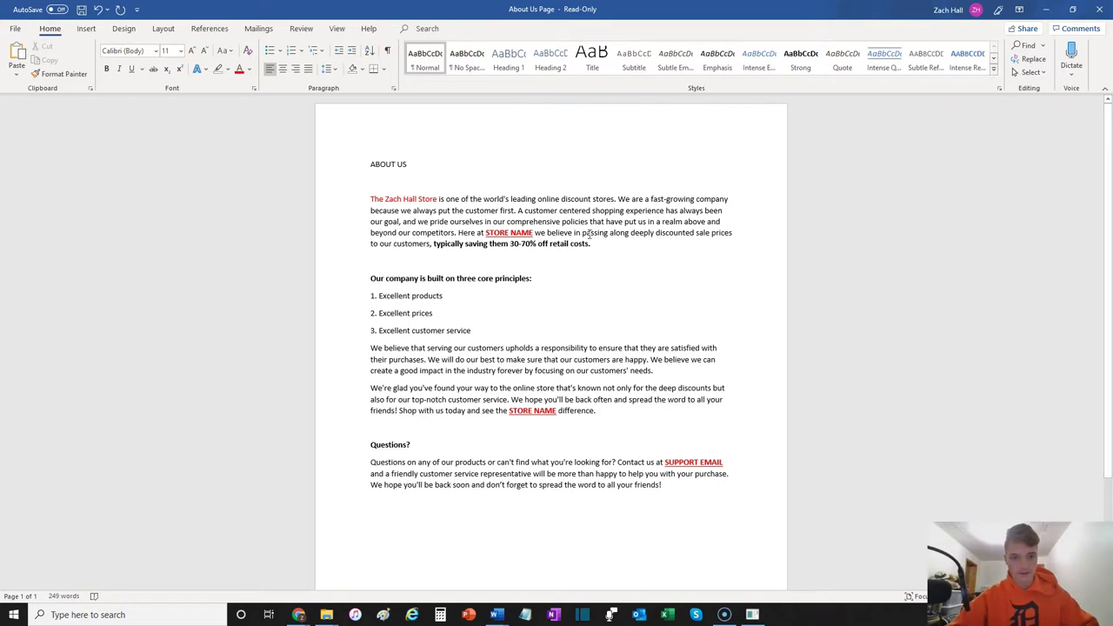
{"action": "left_click_drag", "start_coordinate": [380, 199], "coordinate": [437, 199]}
{"action": "key", "text": "ctrl+c"}
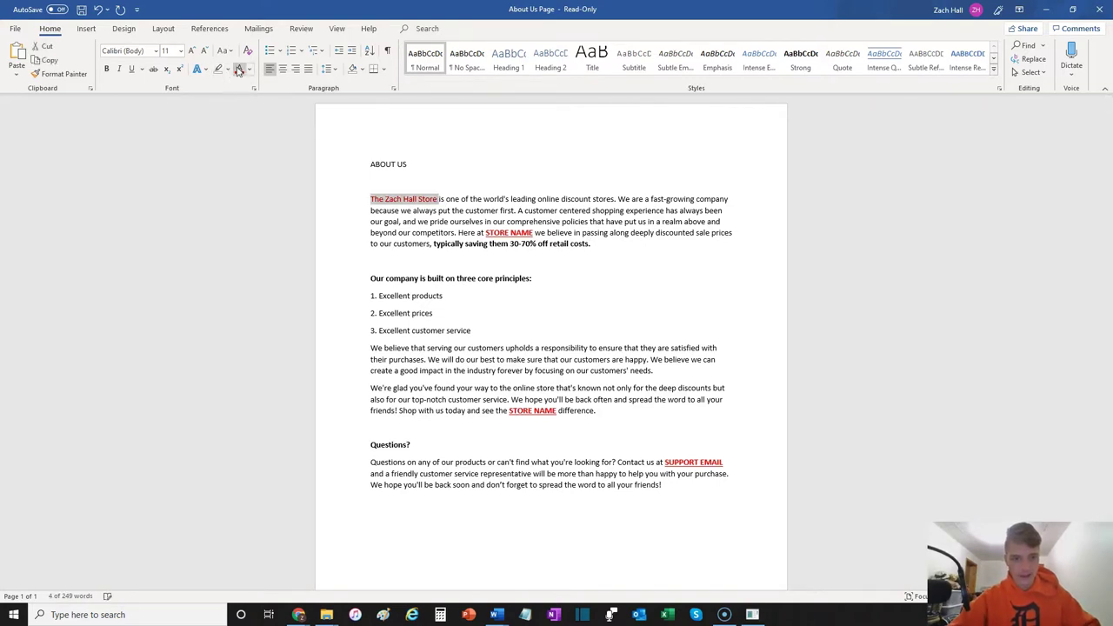
{"action": "left_click", "coordinate": [249, 69]}
{"action": "left_click", "coordinate": [270, 85]}
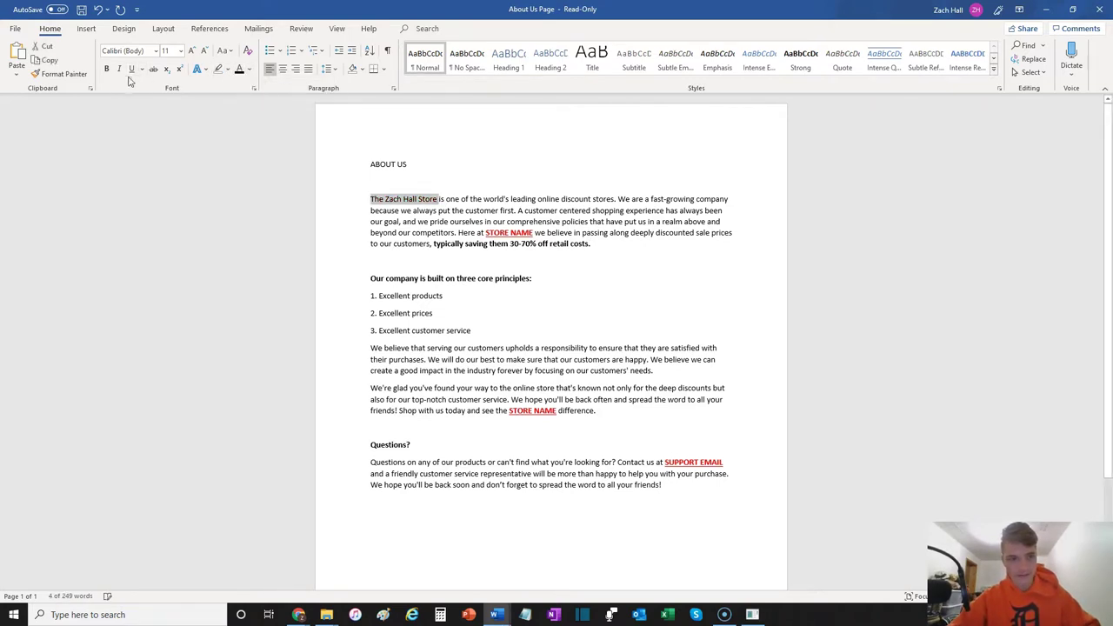
{"action": "left_click", "coordinate": [416, 221]}
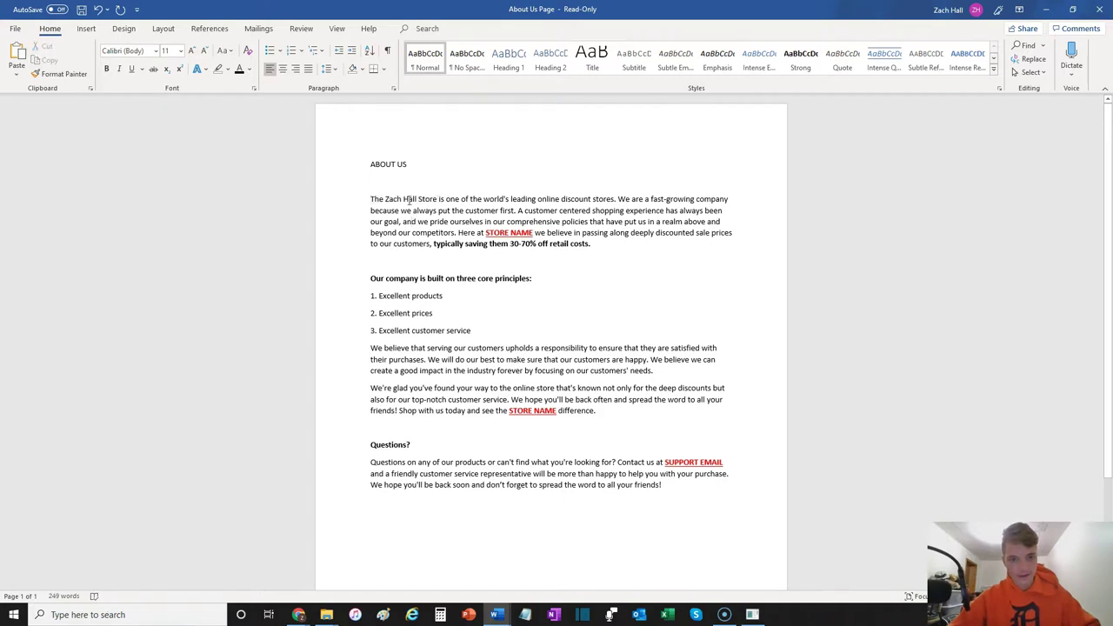
Step: Paste 'The Zach Hall Store' over the remaining STORE NAME placeholders
{"action": "left_click", "coordinate": [371, 199], "text": "shift"}
{"action": "double_click", "coordinate": [513, 233]}
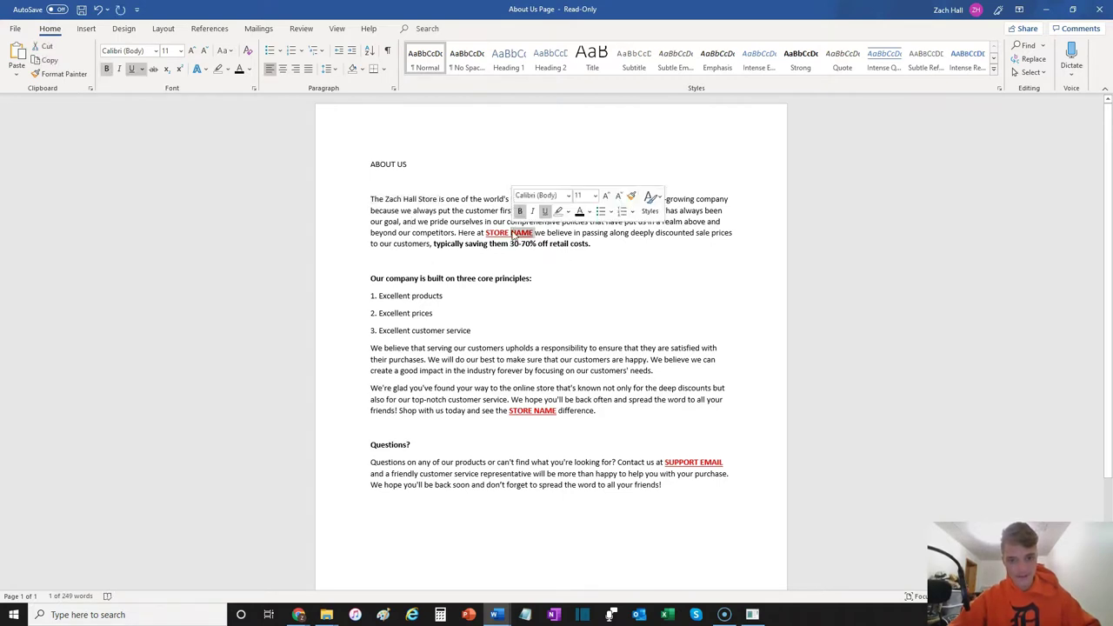
{"action": "left_click", "coordinate": [513, 233]}
{"action": "left_click", "coordinate": [531, 232]}
{"action": "left_click_drag", "start_coordinate": [533, 232], "coordinate": [485, 232]}
{"action": "key", "text": "ctrl+v"}
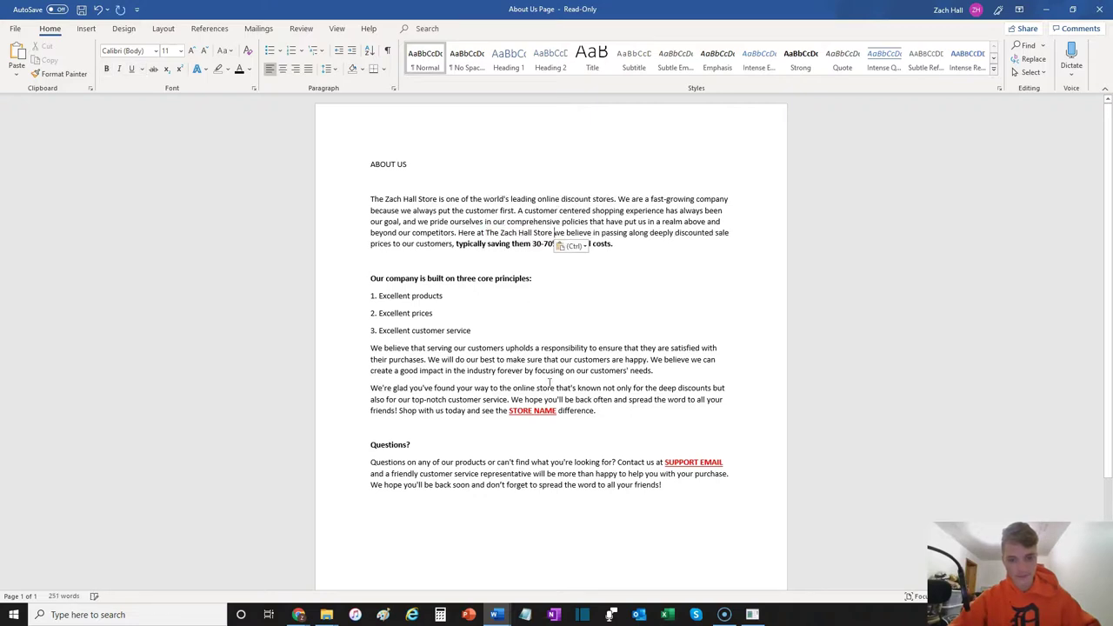
{"action": "key", "text": "ctrl+shift+Left"}
{"action": "key", "text": "ctrl+shift+Left"}
{"action": "key", "text": "ctrl+v"}
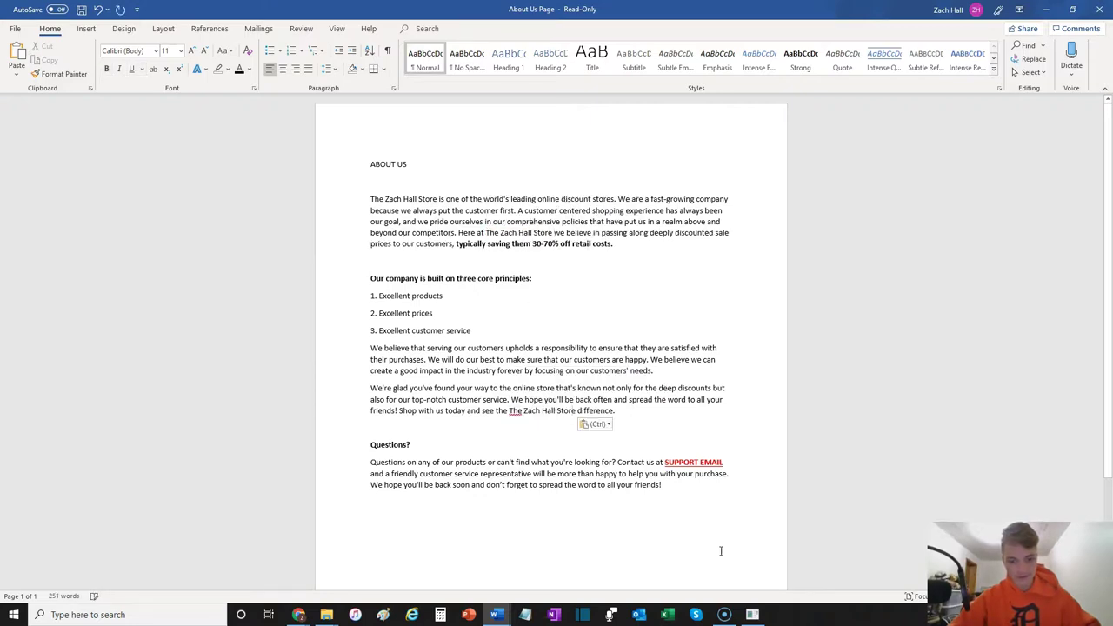
{"action": "left_click_drag", "start_coordinate": [665, 462], "coordinate": [725, 462]}
{"action": "key", "text": "BackSpace"}
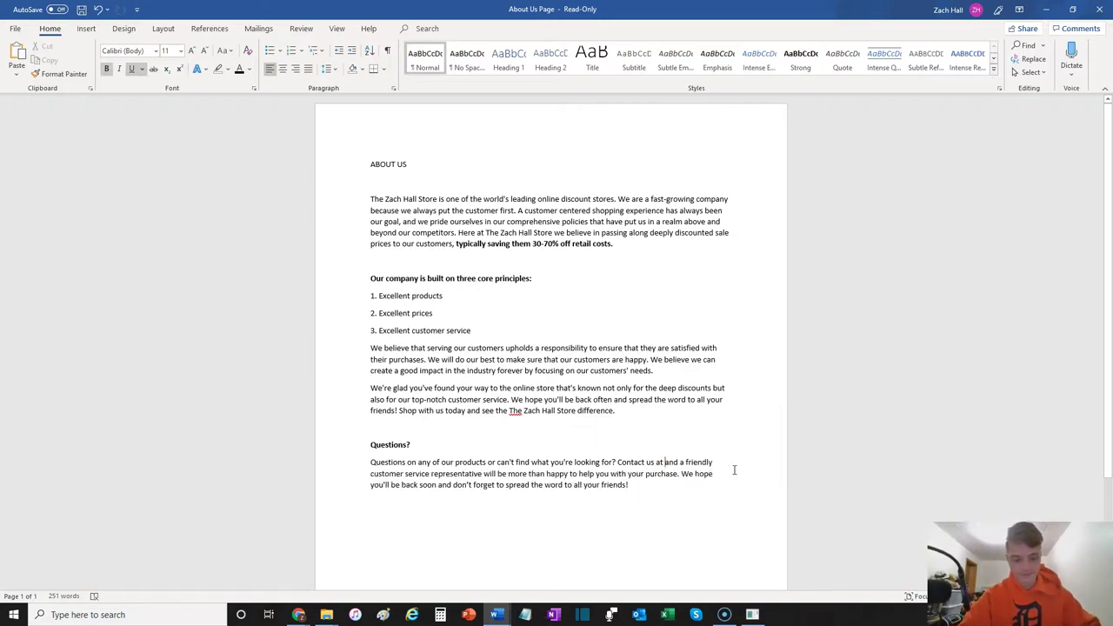
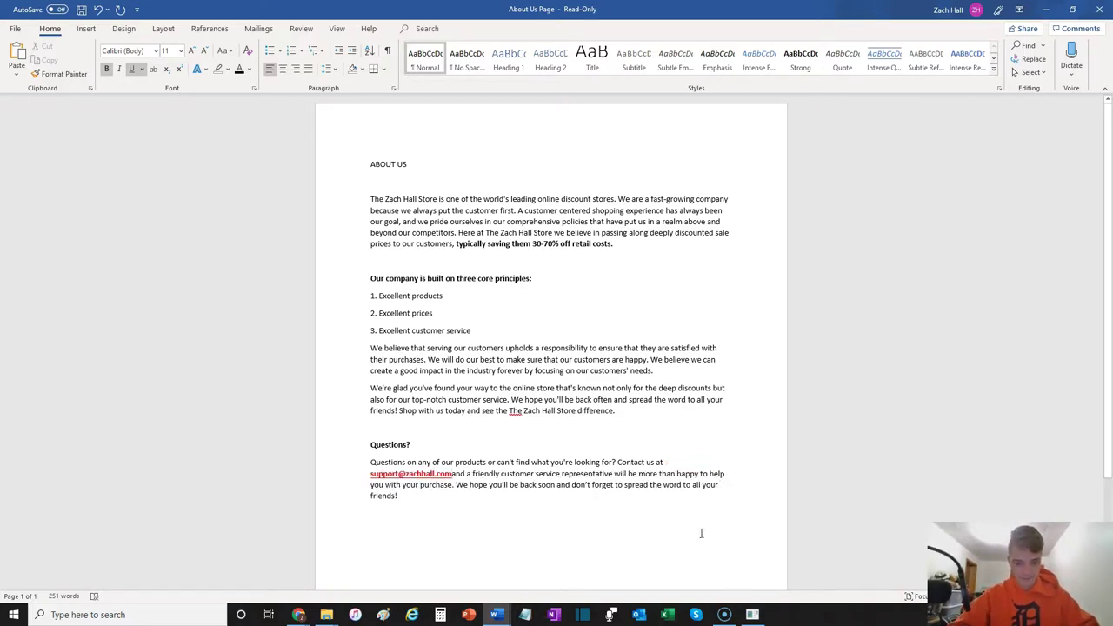
{"action": "key", "text": "shift+Home"}
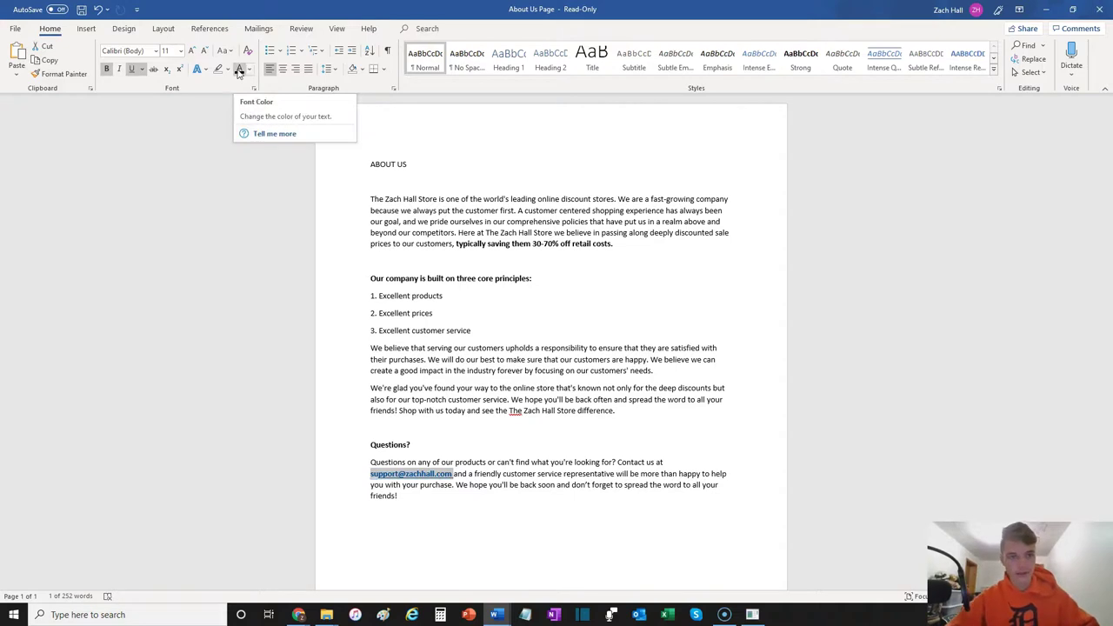
{"action": "left_click", "coordinate": [566, 474]}
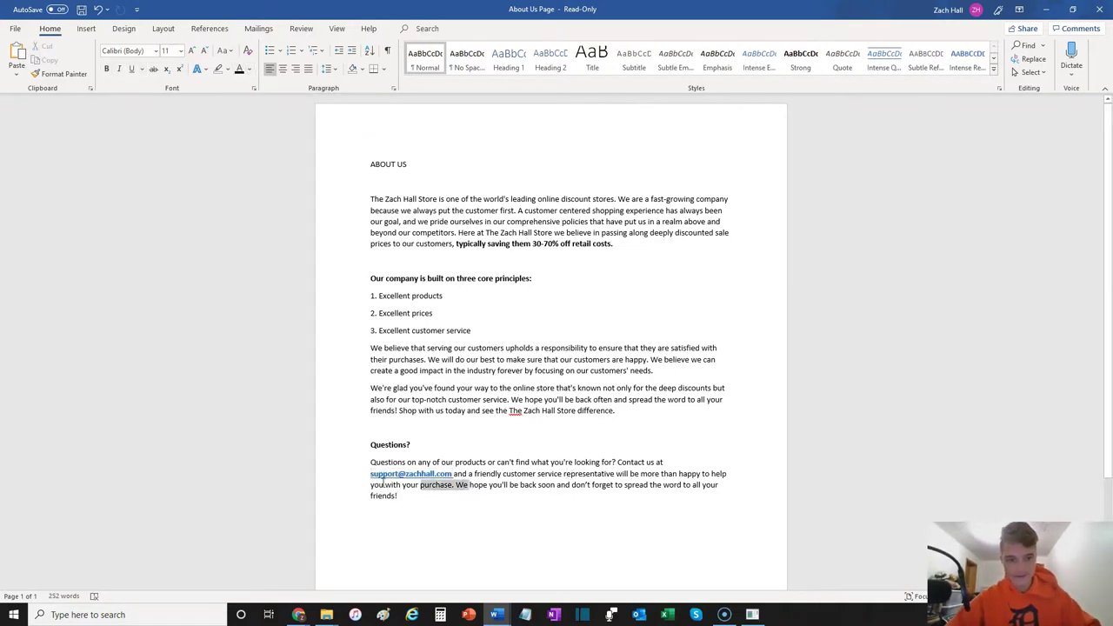
Step: Copy the About Us body text below the heading
{"action": "mouse_move", "coordinate": [465, 490]}
{"action": "left_mouse_down"}
{"action": "mouse_move", "coordinate": [408, 499]}
{"action": "mouse_move", "coordinate": [368, 330]}
{"action": "mouse_move", "coordinate": [369, 198]}
{"action": "left_mouse_up"}
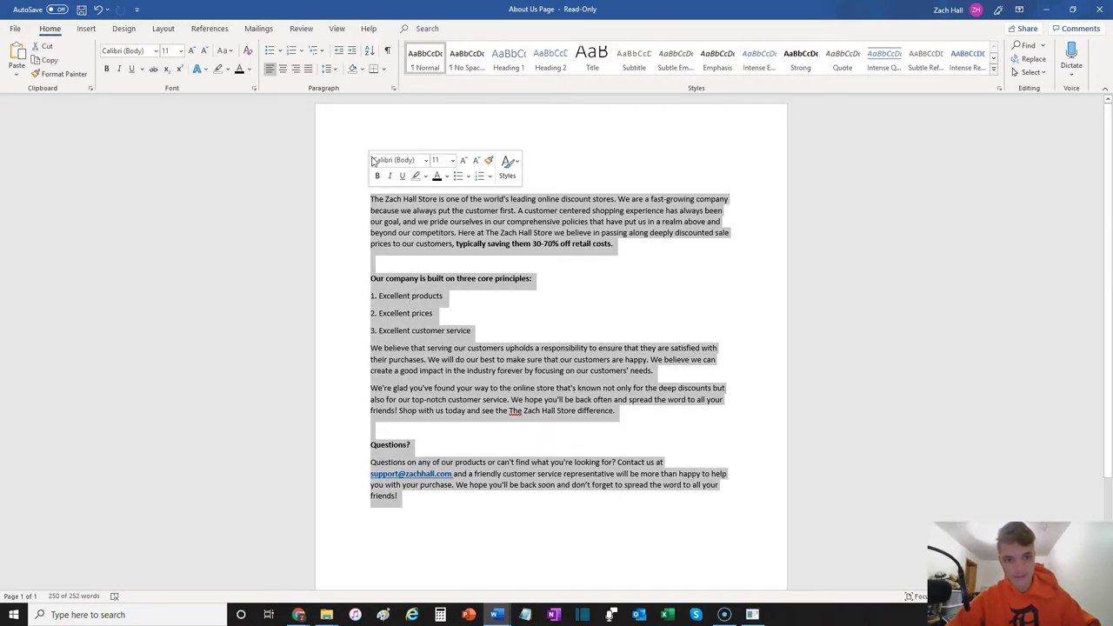
{"action": "right_click", "coordinate": [405, 242]}
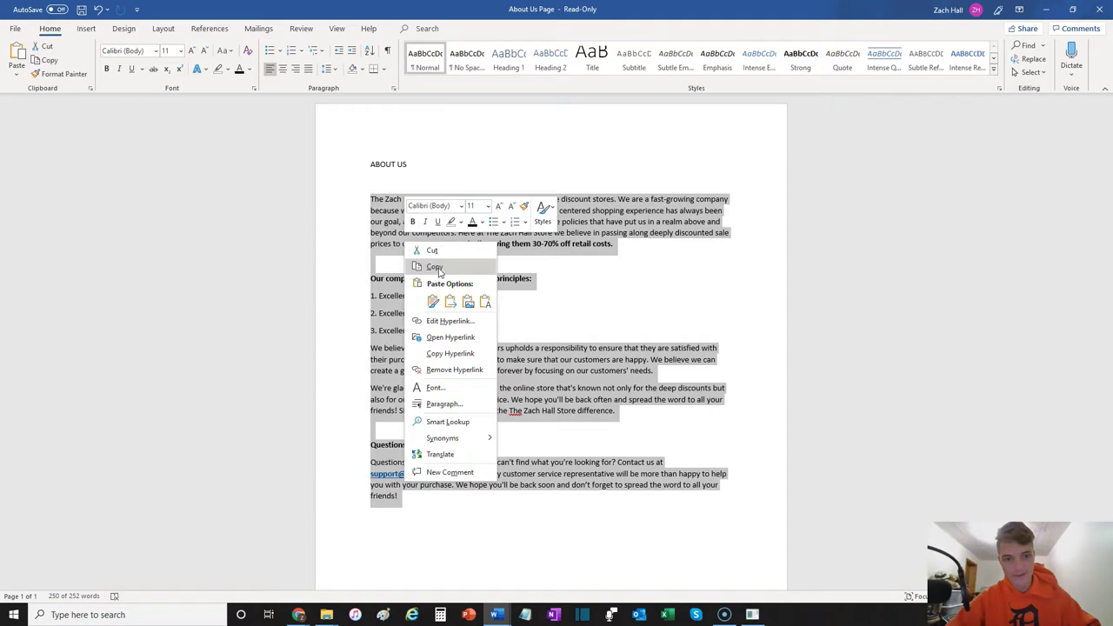
{"action": "left_click", "coordinate": [439, 269]}
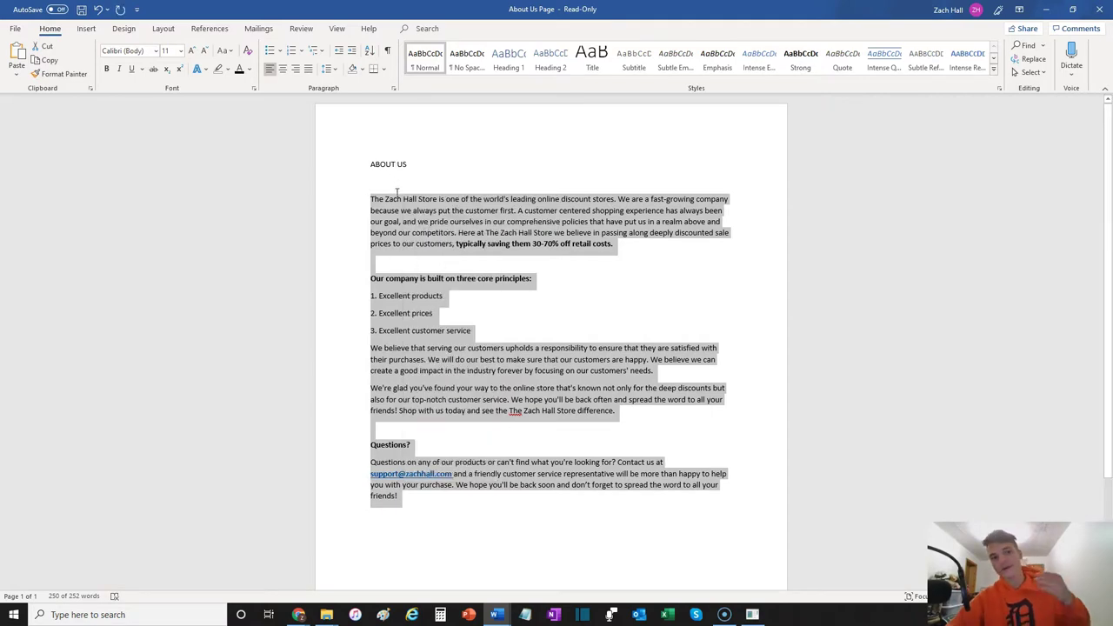
{"action": "left_click", "coordinate": [298, 615]}
Step: Paste the copied text as content, title the page 'About Us', and save it
{"action": "left_click", "coordinate": [259, 567]}
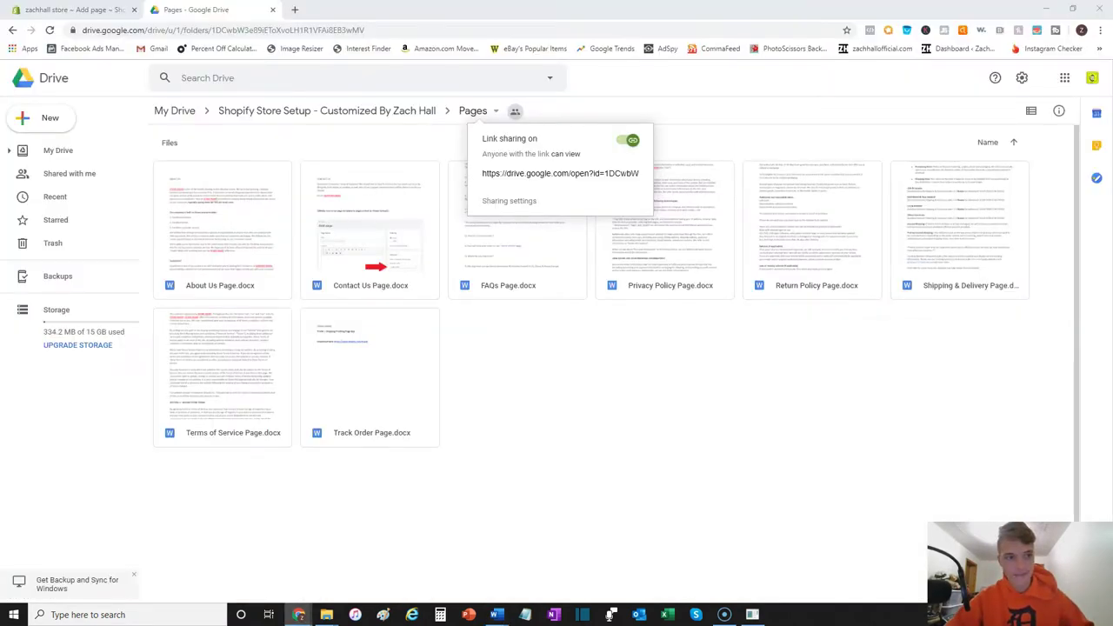
{"action": "left_click", "coordinate": [78, 9]}
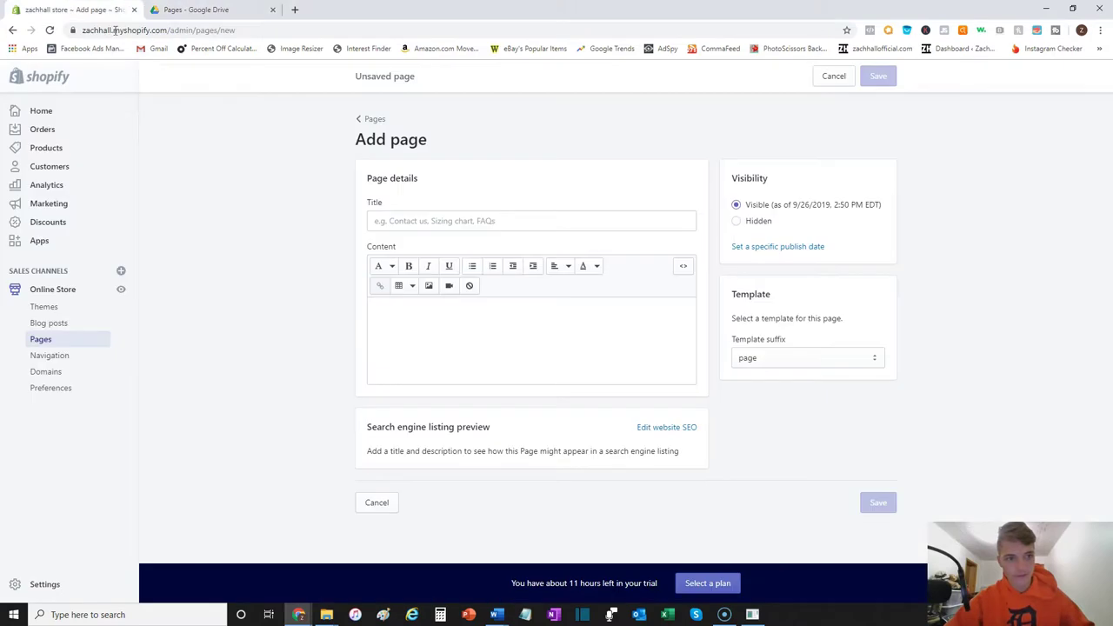
{"action": "left_click", "coordinate": [435, 325]}
{"action": "key", "text": "ctrl+v"}
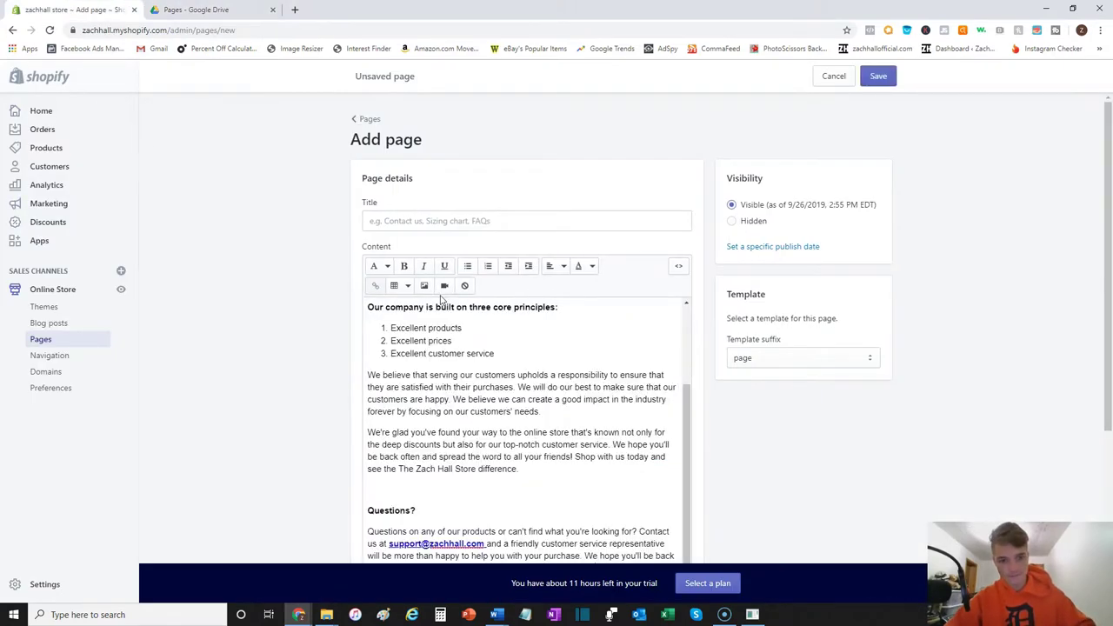
{"action": "scroll", "coordinate": [455, 404], "scroll_direction": "up", "scroll_amount": 3}
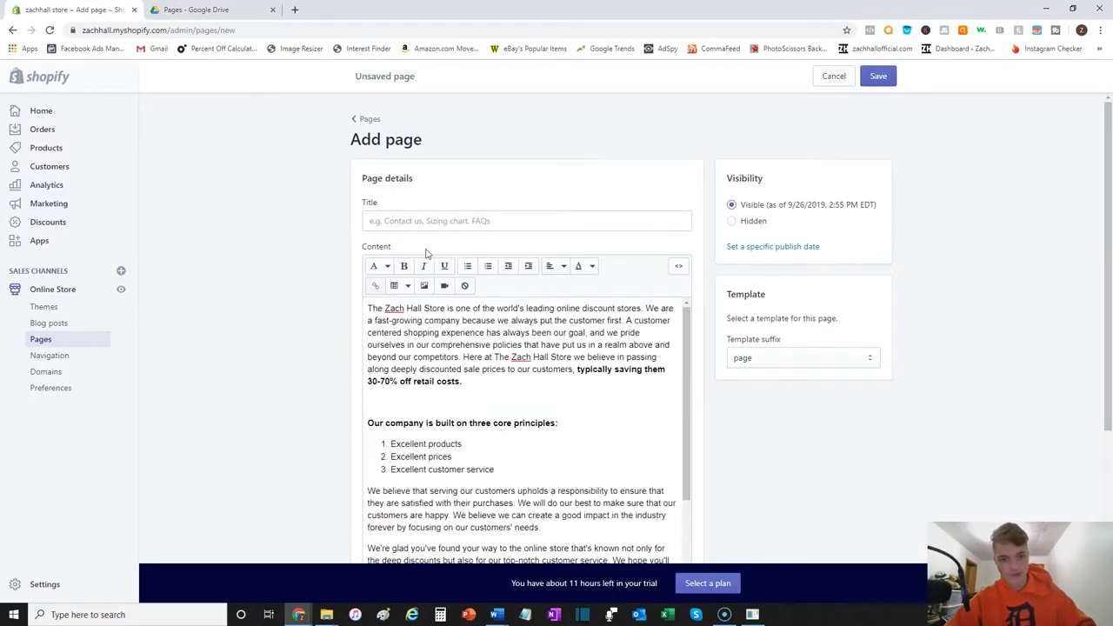
{"action": "left_click", "coordinate": [426, 224]}
{"action": "type", "text": "About Us"}
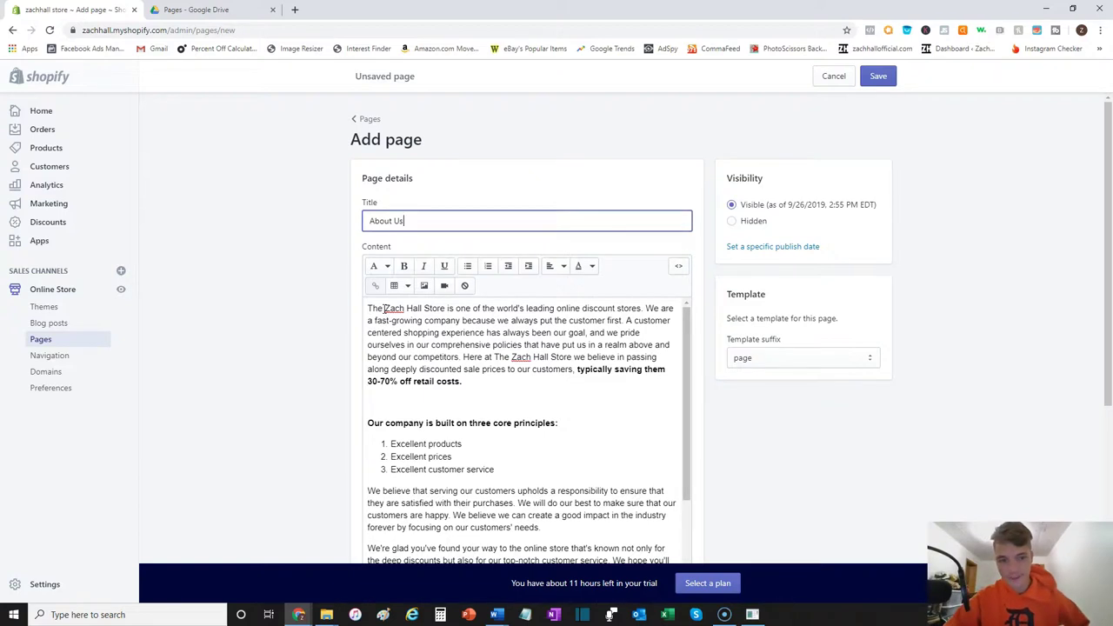
{"action": "left_click", "coordinate": [362, 403]}
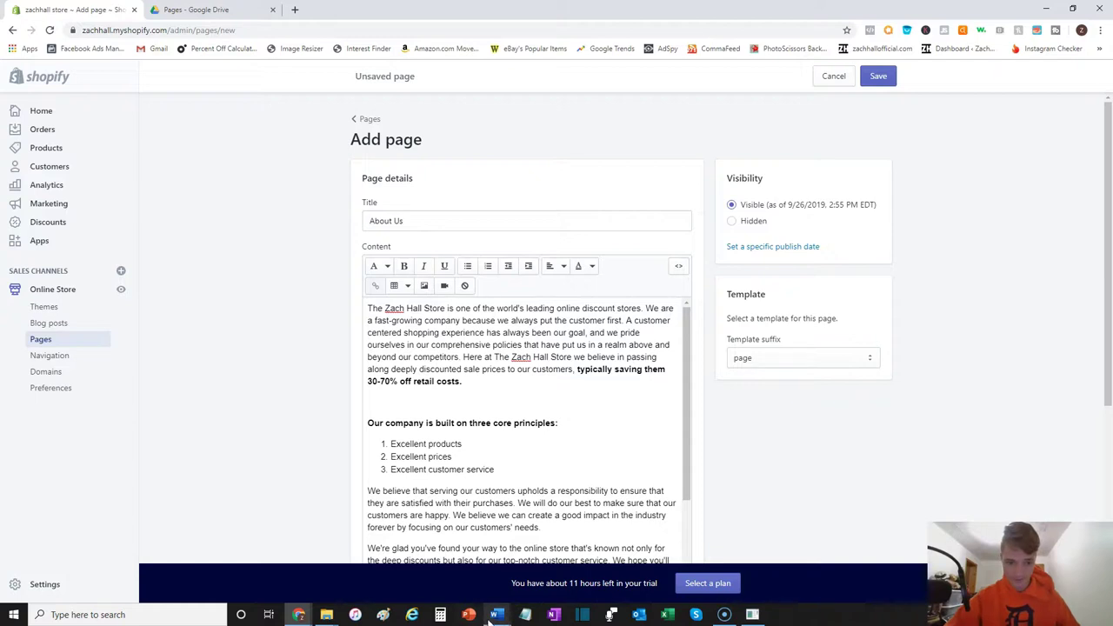
{"action": "scroll", "coordinate": [751, 406], "scroll_direction": "down", "scroll_amount": 3}
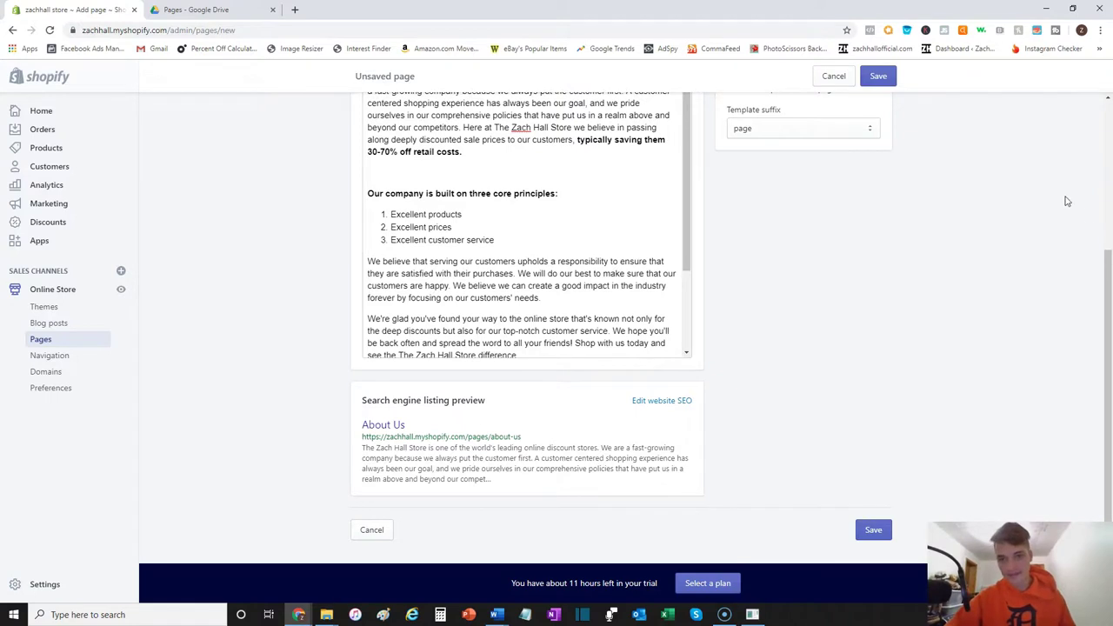
{"action": "scroll", "coordinate": [995, 184], "scroll_direction": "up", "scroll_amount": 3}
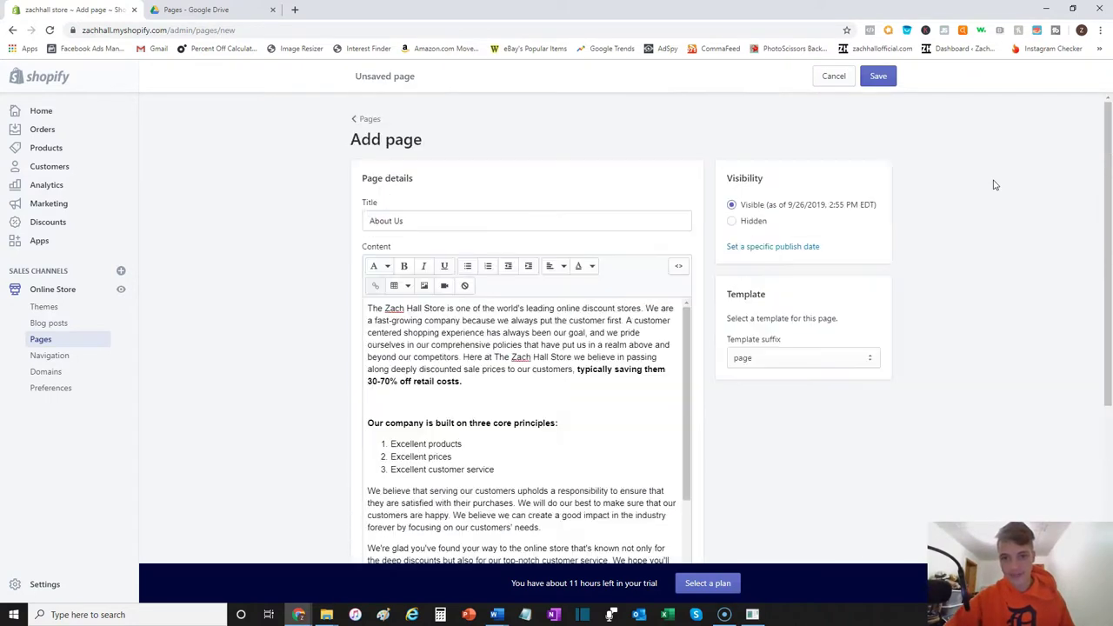
{"action": "left_click", "coordinate": [880, 79]}
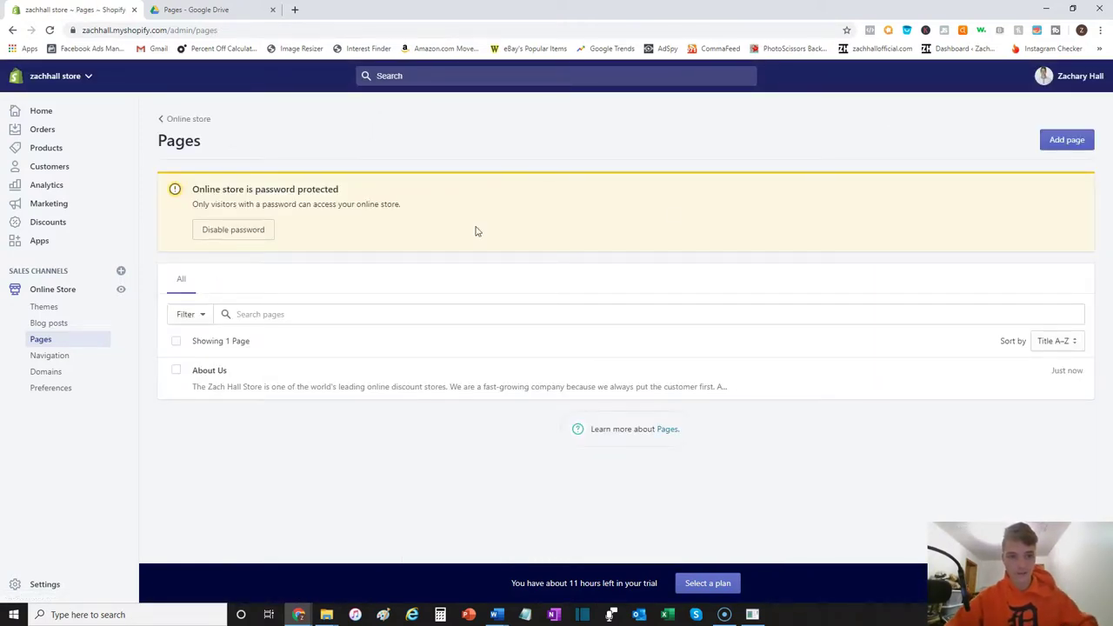
Step: Start another blank page, then return to the Drive Pages folder
{"action": "left_click", "coordinate": [1055, 145]}
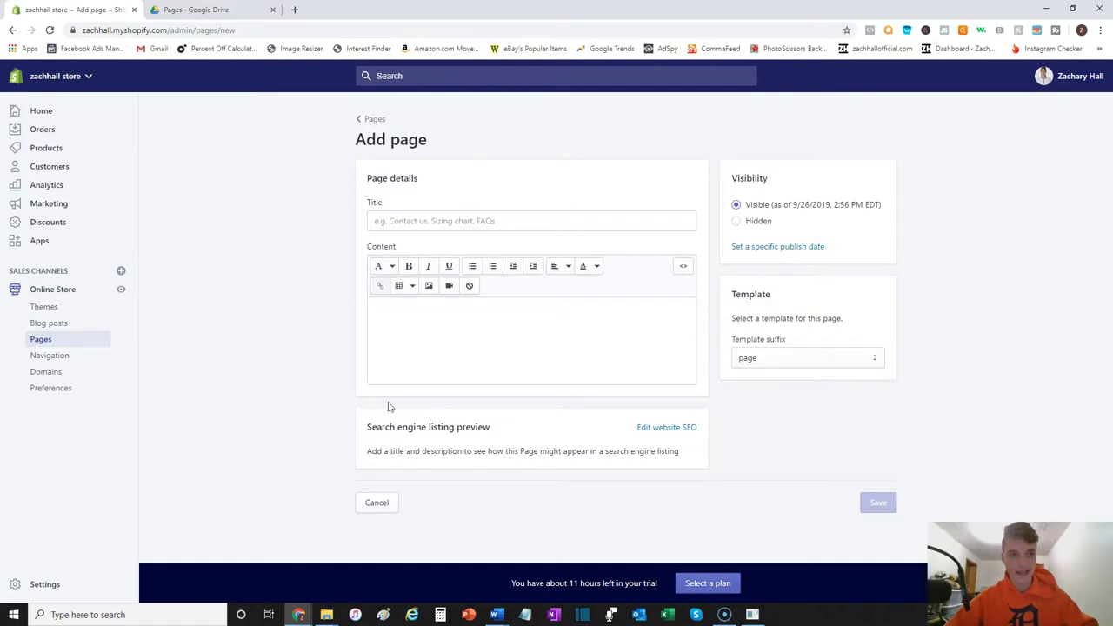
{"action": "left_click", "coordinate": [251, 10]}
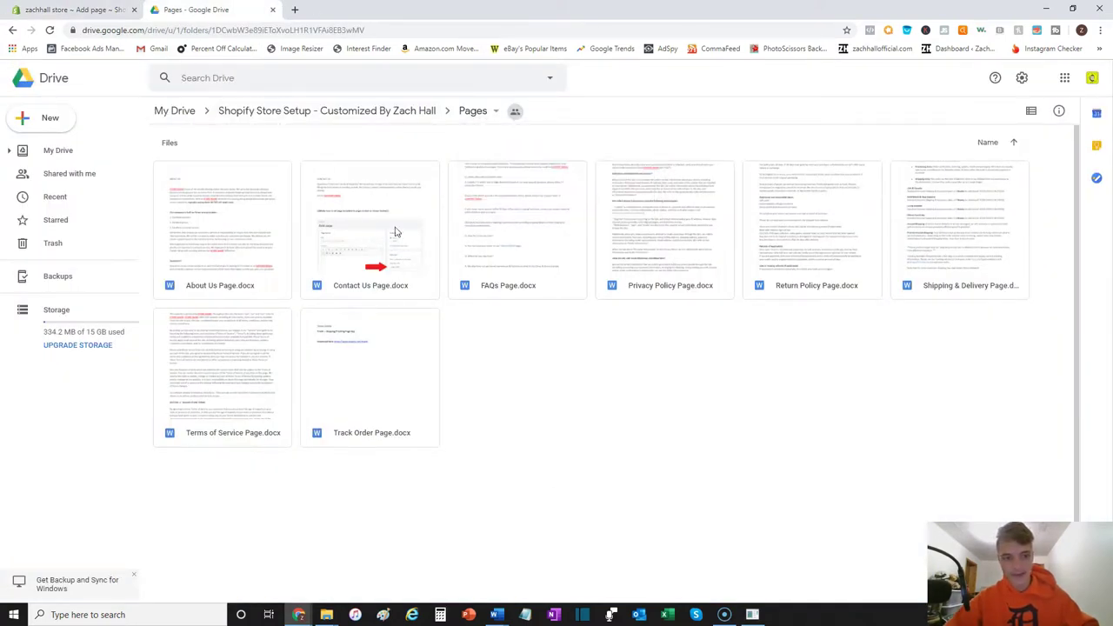
Step: Open Contact Us Page from the downloaded Pages folder in Word
{"action": "key", "text": "alt+Tab"}
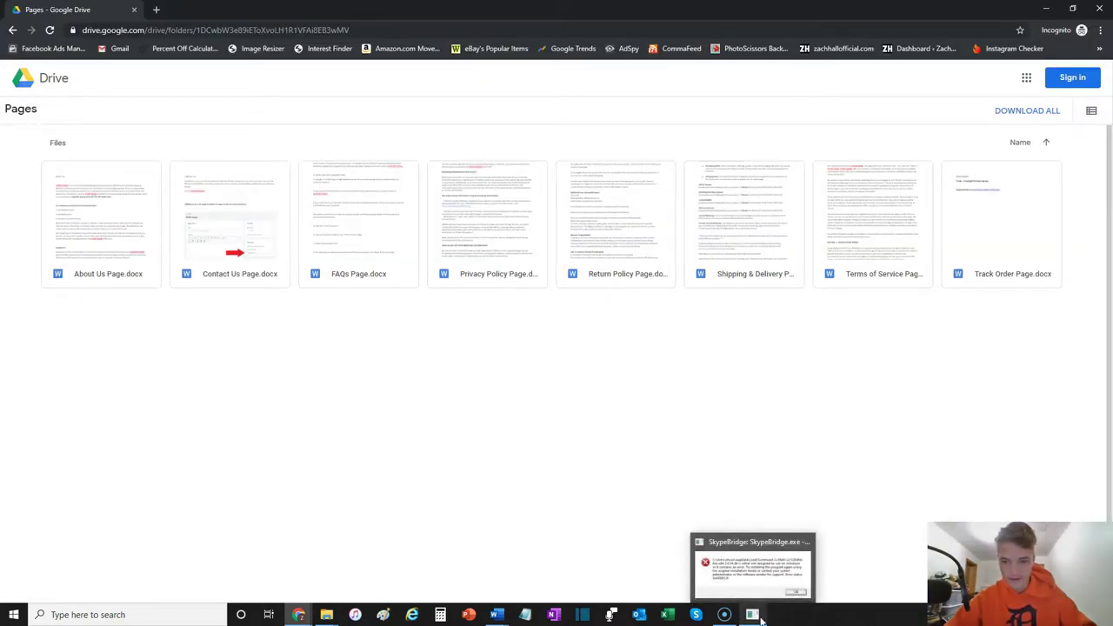
{"action": "left_click", "coordinate": [326, 615]}
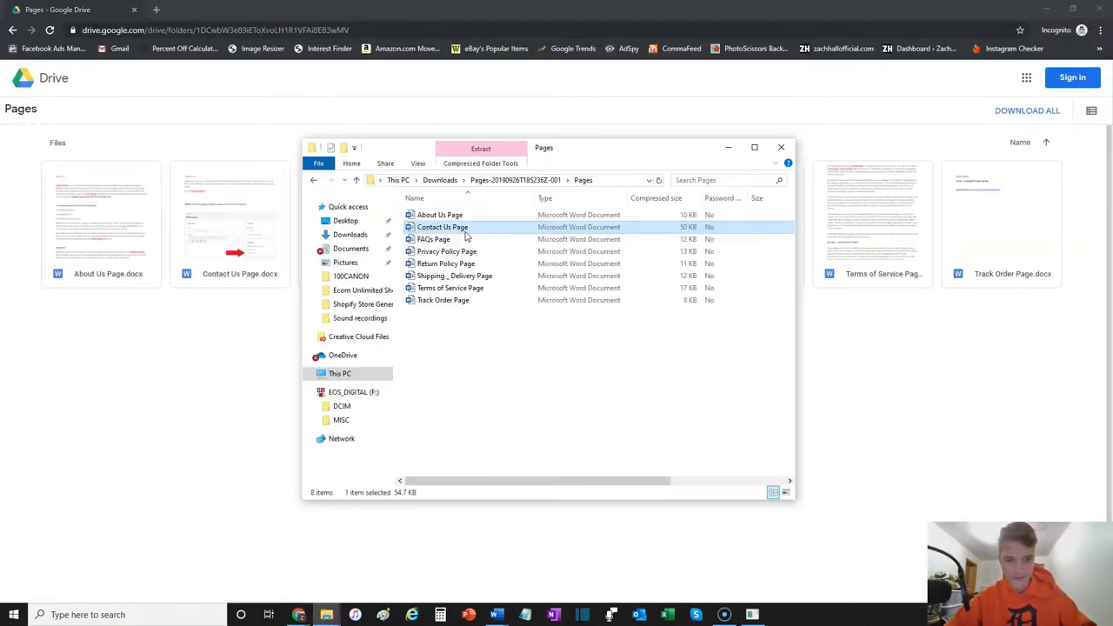
{"action": "double_click", "coordinate": [471, 228]}
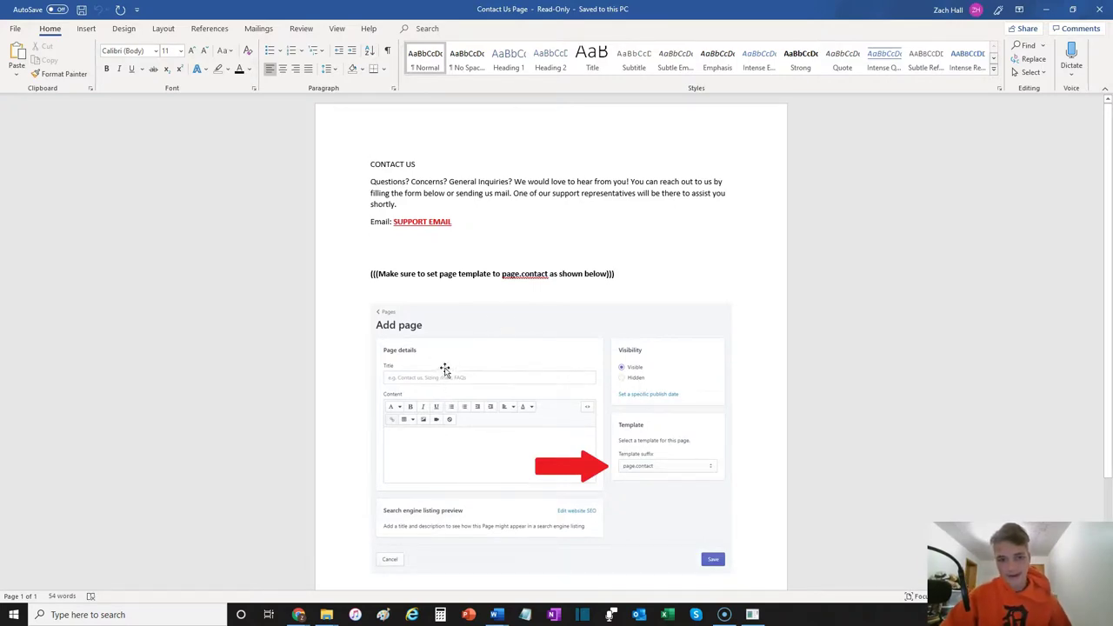
{"action": "scroll", "coordinate": [438, 324], "scroll_direction": "down", "scroll_amount": 2}
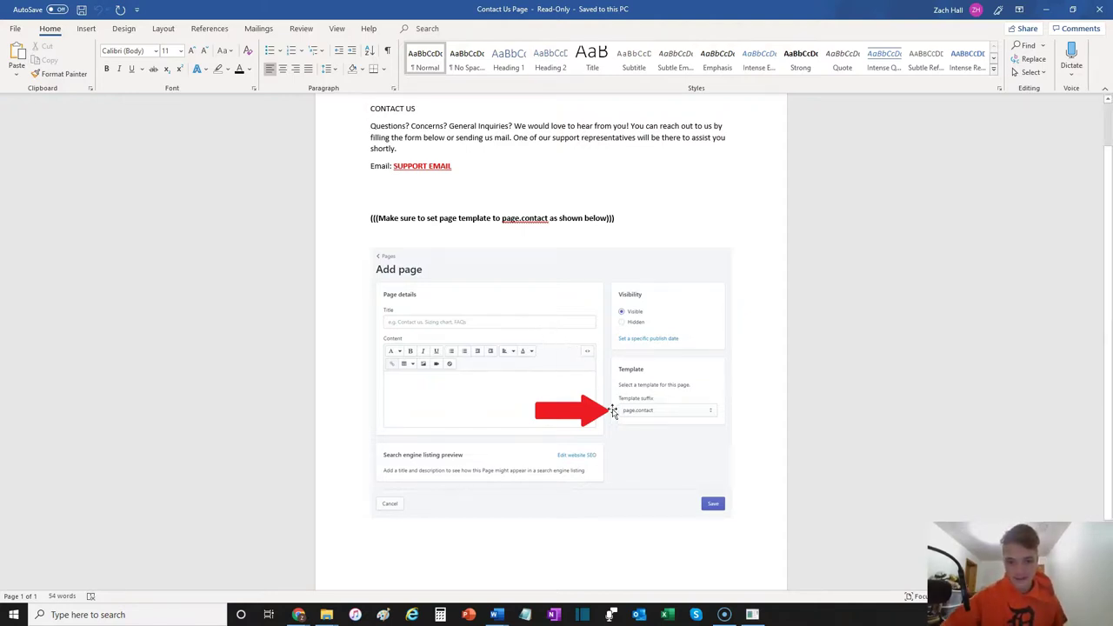
{"action": "scroll", "coordinate": [486, 308], "scroll_direction": "up", "scroll_amount": 1}
{"action": "scroll", "coordinate": [486, 308], "scroll_direction": "up", "scroll_amount": 1}
{"action": "left_click_drag", "start_coordinate": [453, 224], "coordinate": [394, 224]}
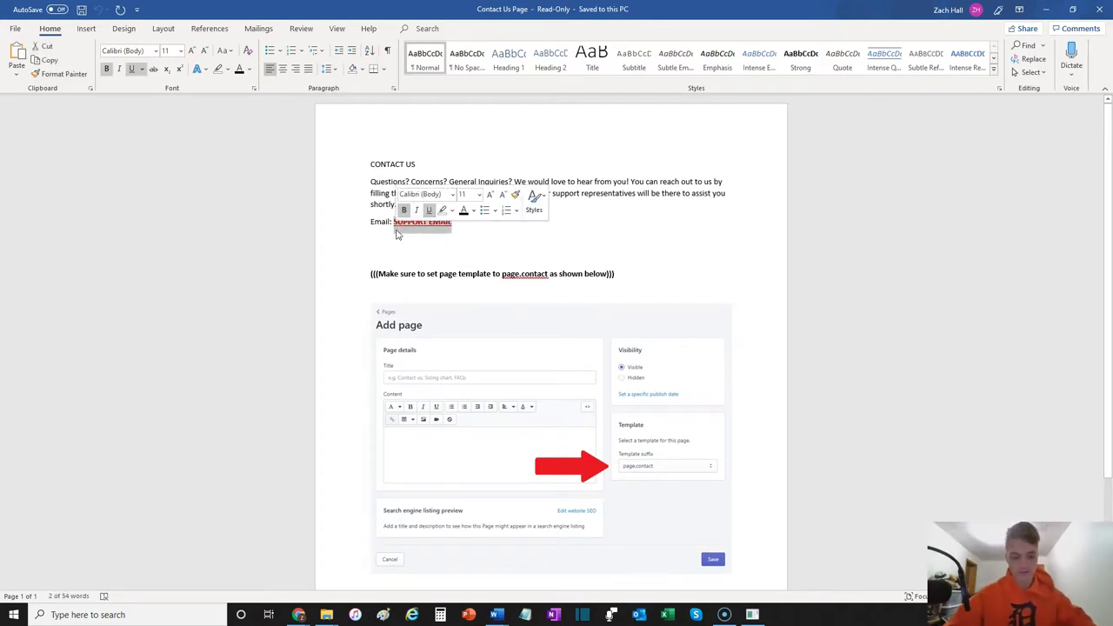
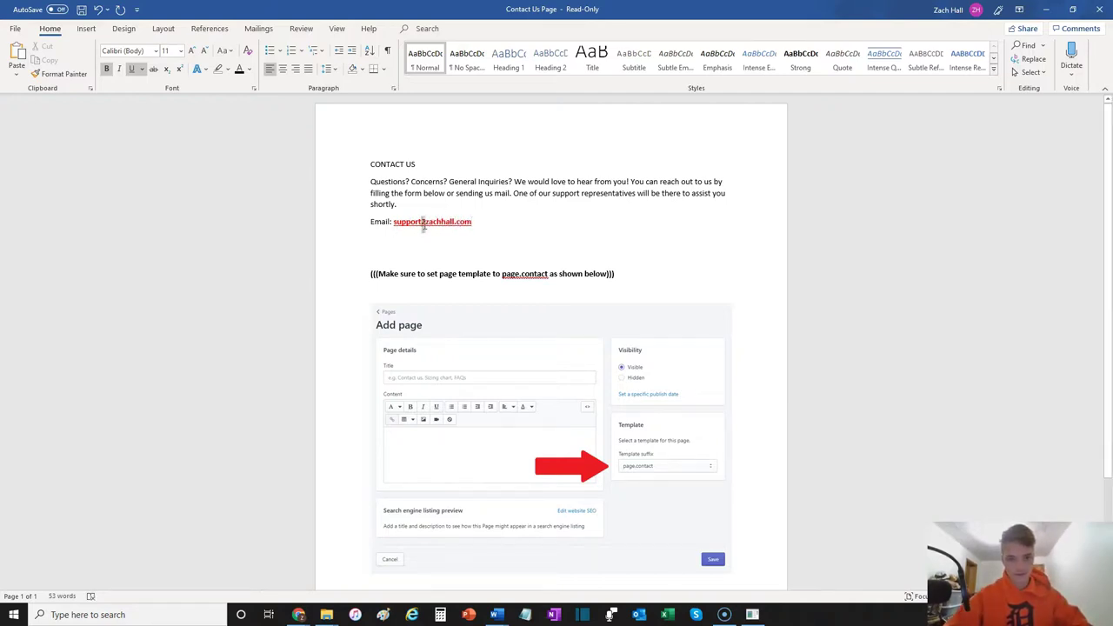
{"action": "left_click", "coordinate": [424, 222]}
{"action": "key", "text": "BackSpace"}
{"action": "type", "text": "@"}
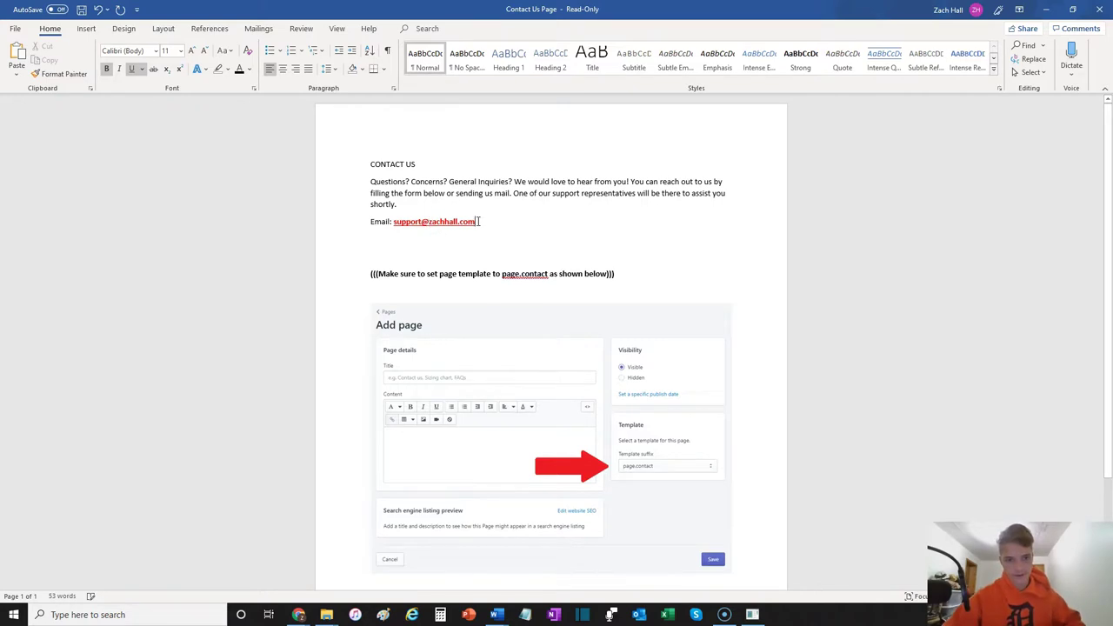
{"action": "left_click_drag", "start_coordinate": [477, 222], "coordinate": [393, 223]}
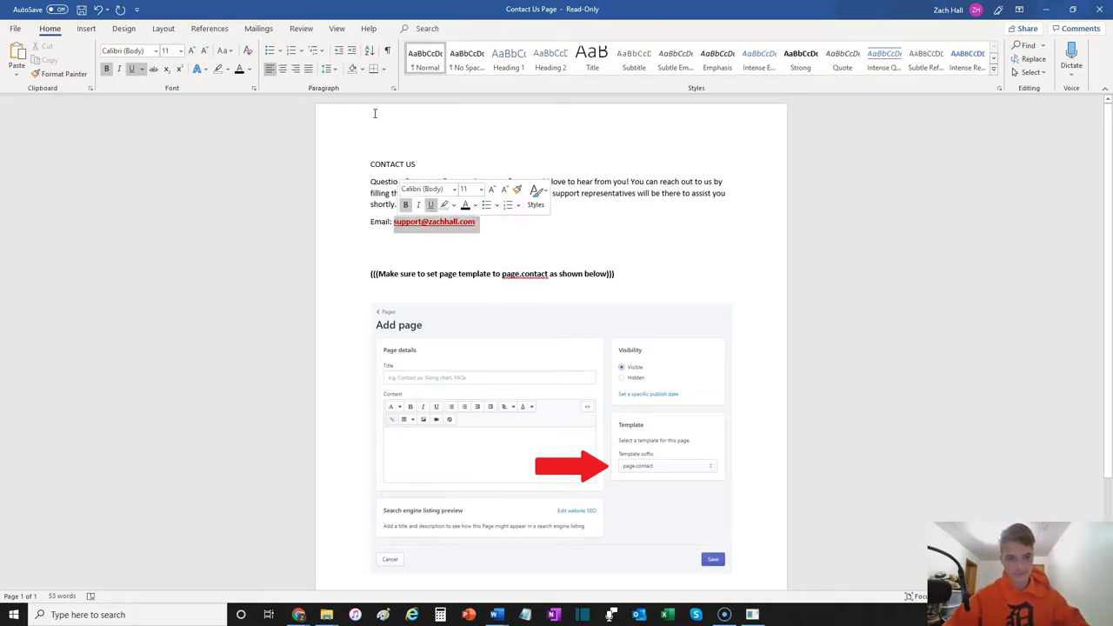
{"action": "left_click", "coordinate": [239, 72]}
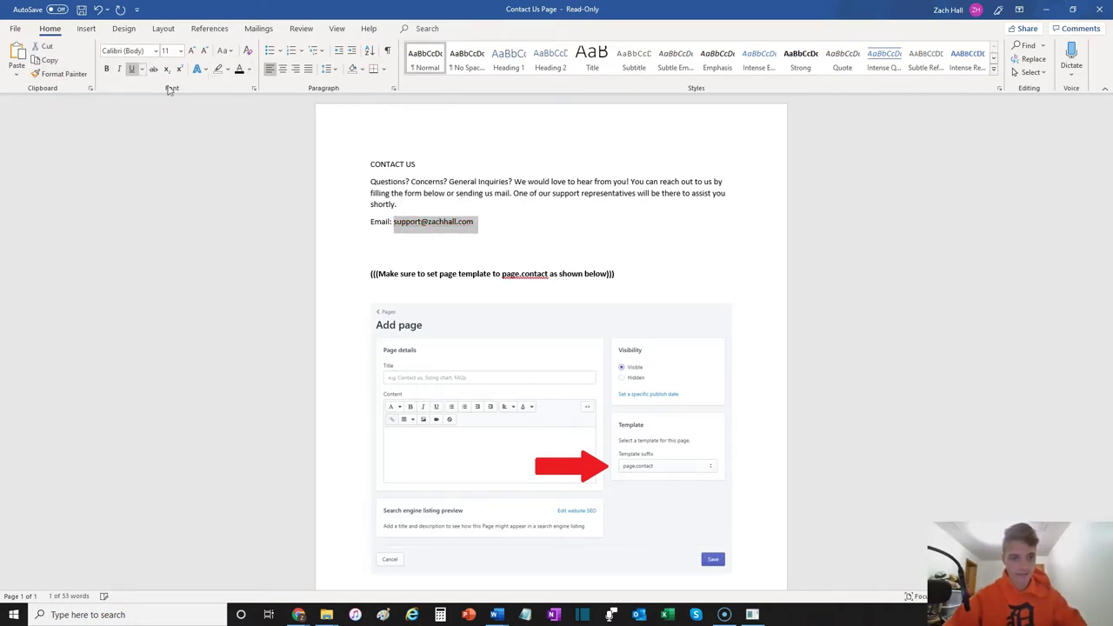
{"action": "left_click_drag", "start_coordinate": [491, 228], "coordinate": [369, 182]}
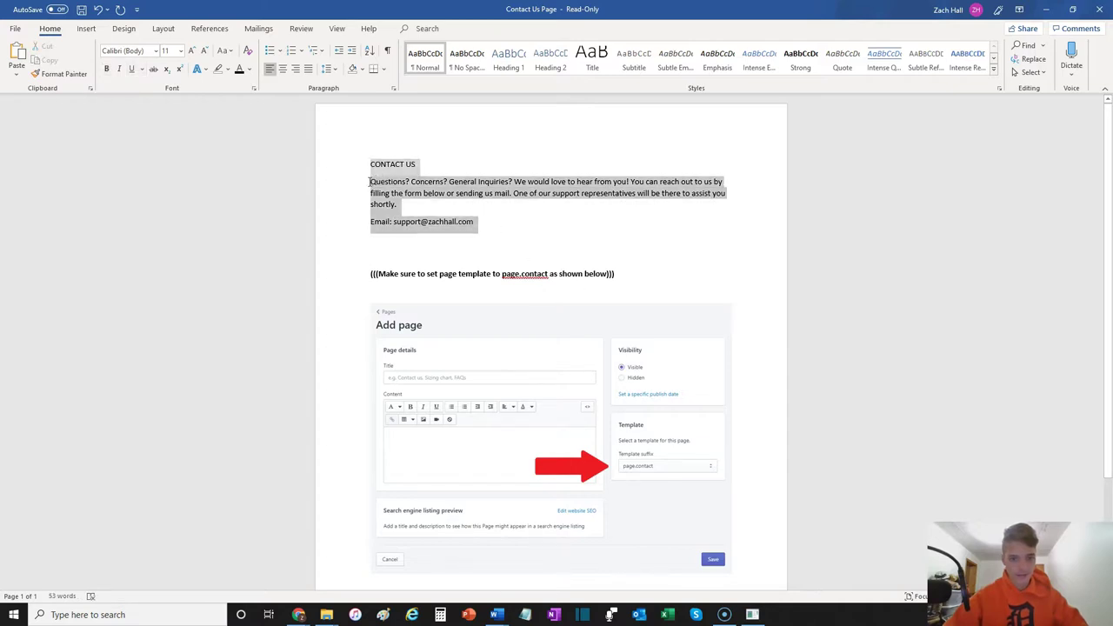
Step: Title the new page 'Contact Us' and paste the contact message as its content
{"action": "left_click", "coordinate": [304, 614]}
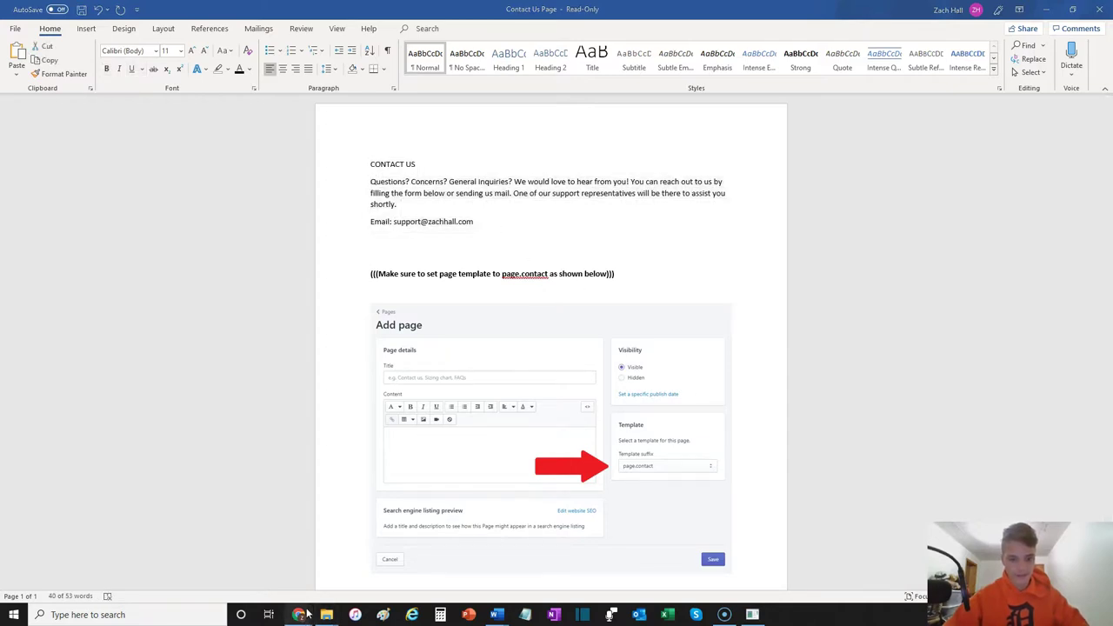
{"action": "mouse_move", "coordinate": [298, 615]}
{"action": "left_click", "coordinate": [318, 565]}
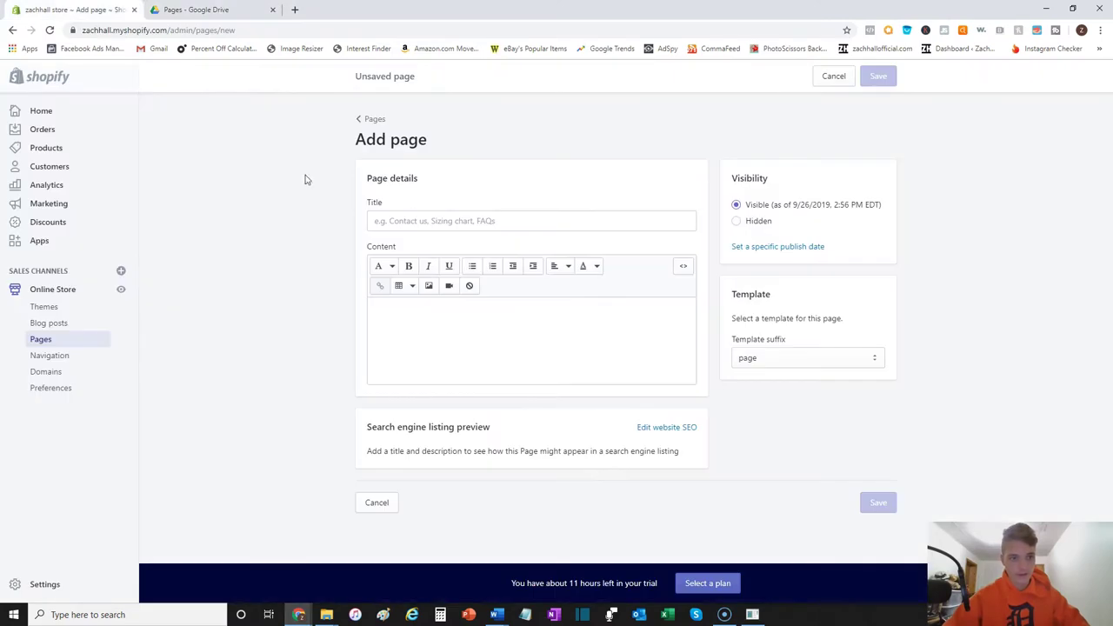
{"action": "left_click", "coordinate": [514, 221]}
{"action": "type", "text": "Contact Us"}
{"action": "key", "text": "Tab"}
{"action": "left_click", "coordinate": [459, 343]}
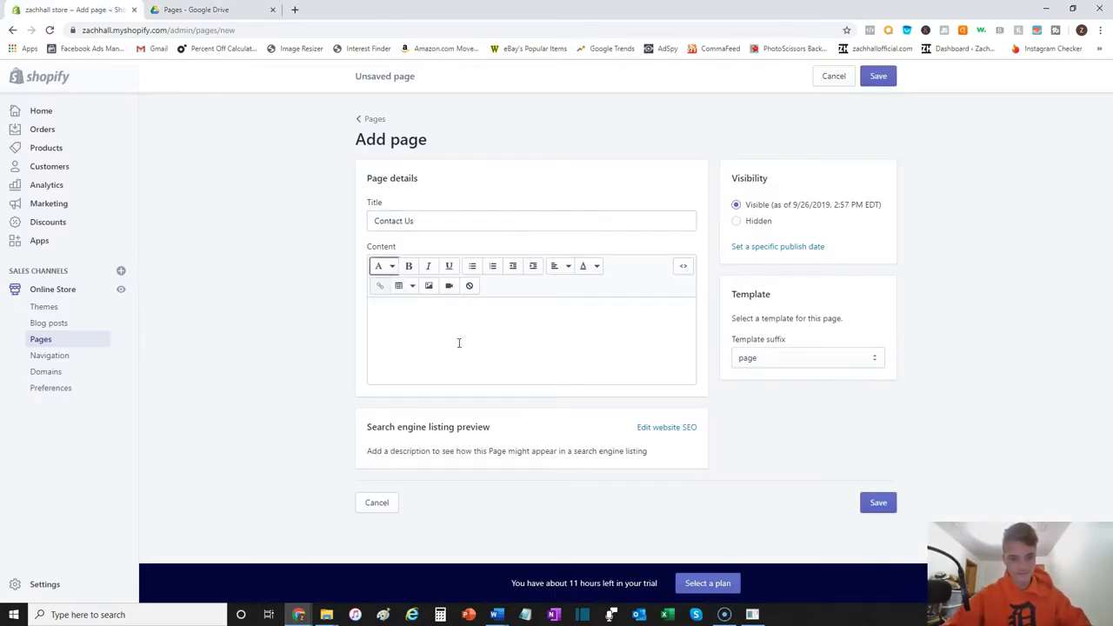
{"action": "key", "text": "ctrl+v"}
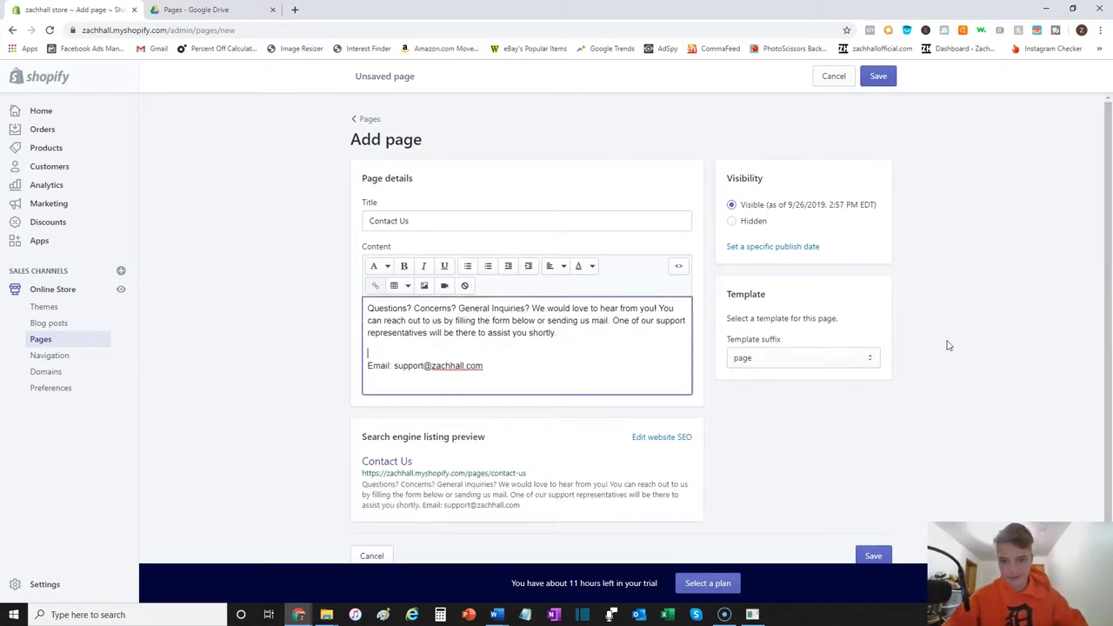
Step: Set the page template to page.contact and save the Contact Us page
{"action": "left_click", "coordinate": [763, 355]}
{"action": "left_click", "coordinate": [766, 382]}
{"action": "left_click", "coordinate": [768, 414]}
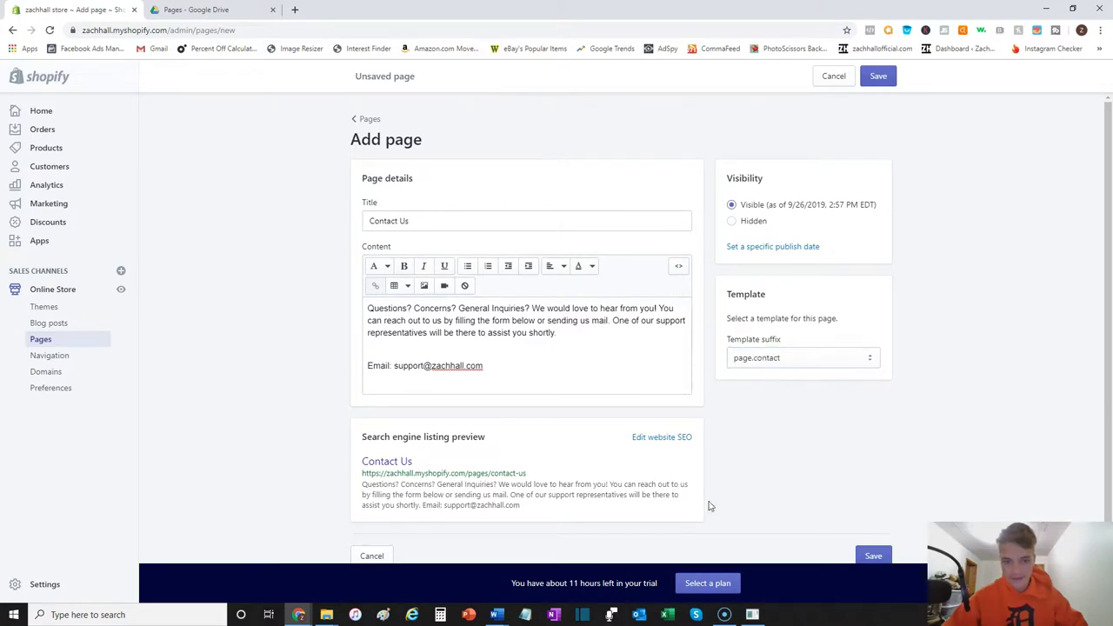
{"action": "left_click", "coordinate": [888, 561]}
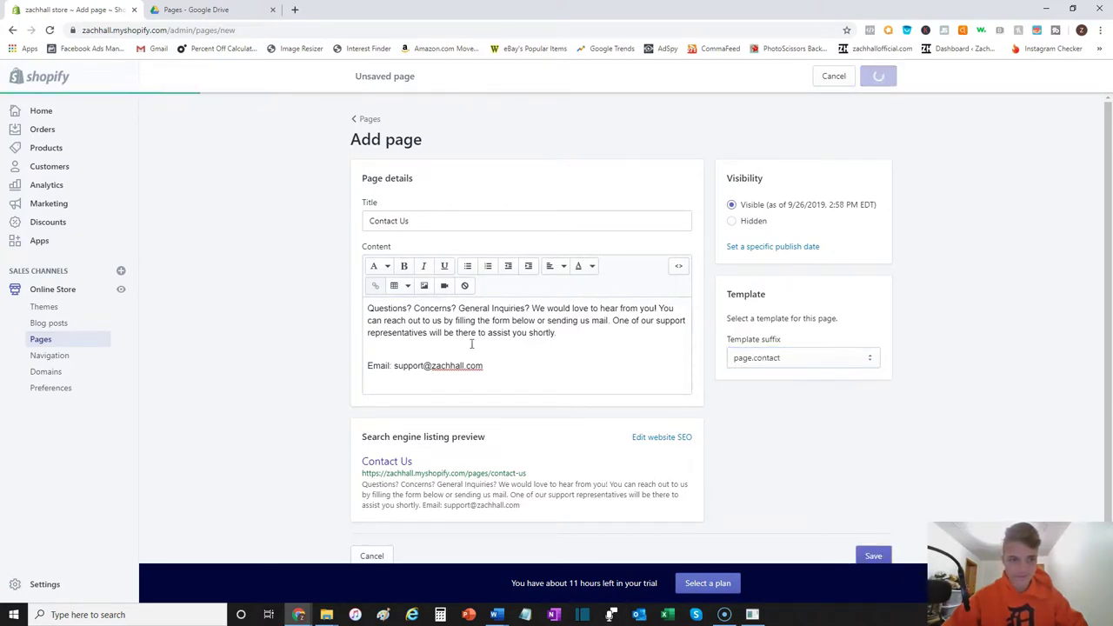
{"action": "key", "text": "ctrl+Tab"}
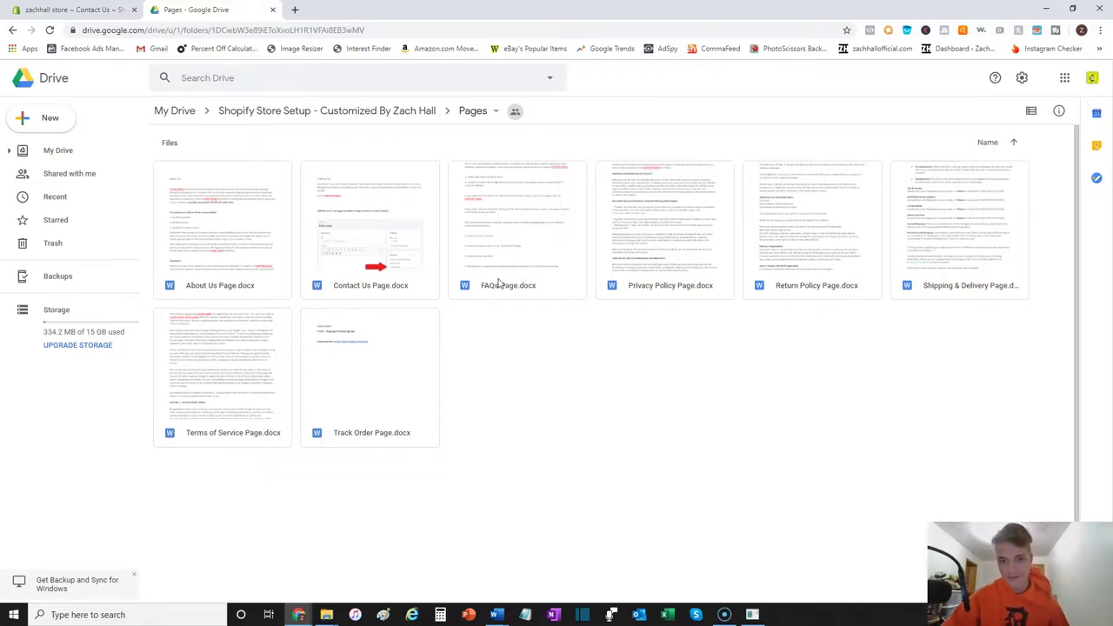
Step: Preview FAQs Page.docx in Google Drive, close it, and bring up the downloaded Pages folder
{"action": "left_click", "coordinate": [513, 256]}
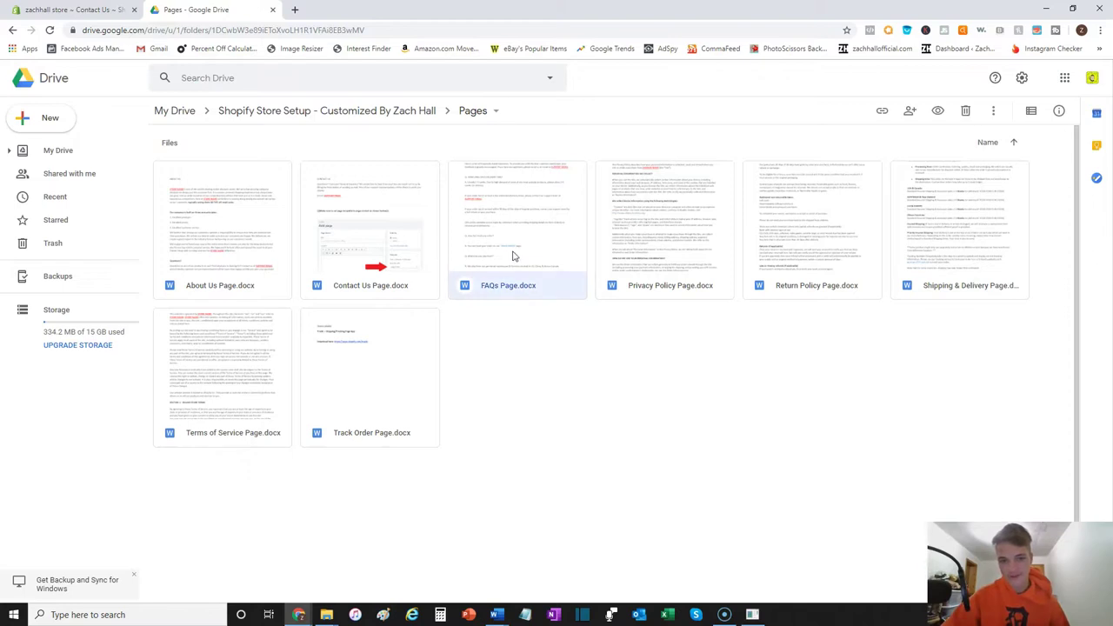
{"action": "double_click", "coordinate": [513, 256]}
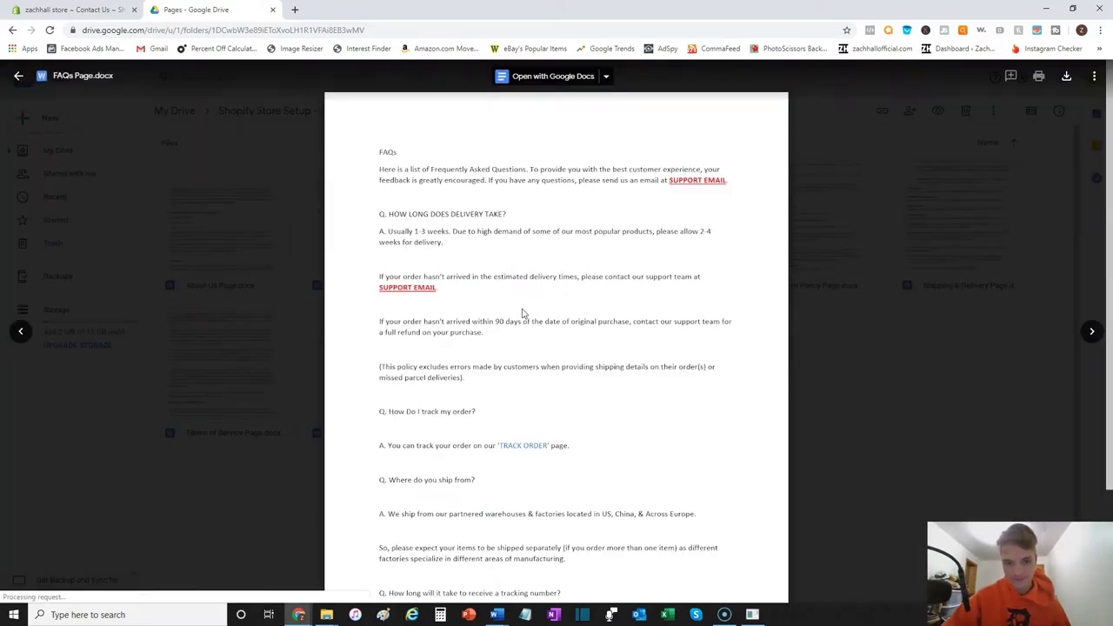
{"action": "left_click", "coordinate": [260, 259]}
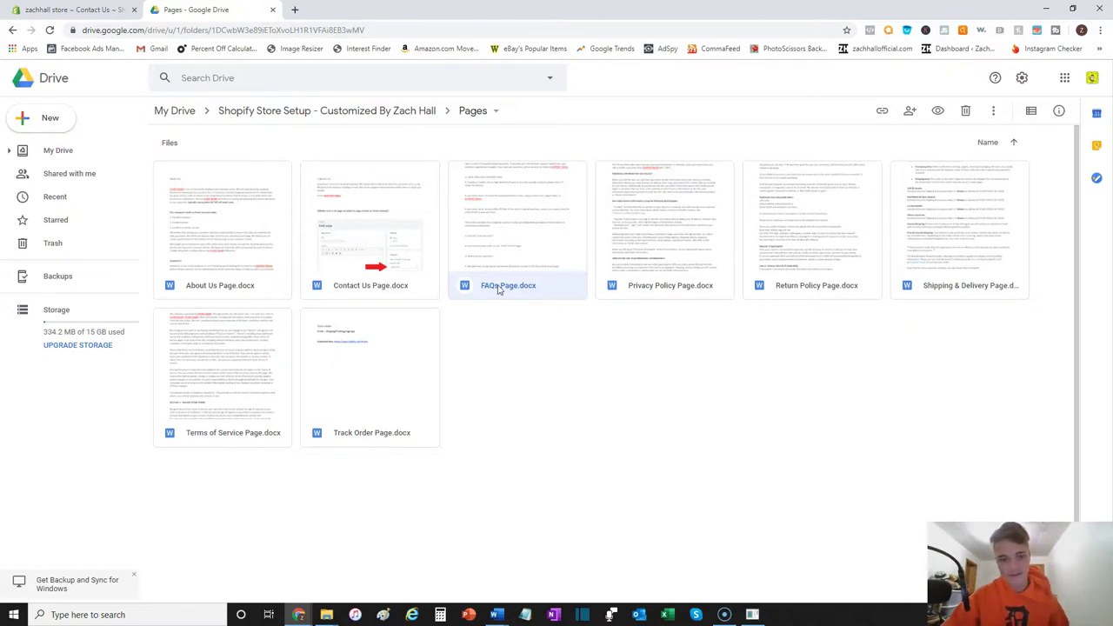
{"action": "left_click", "coordinate": [346, 584]}
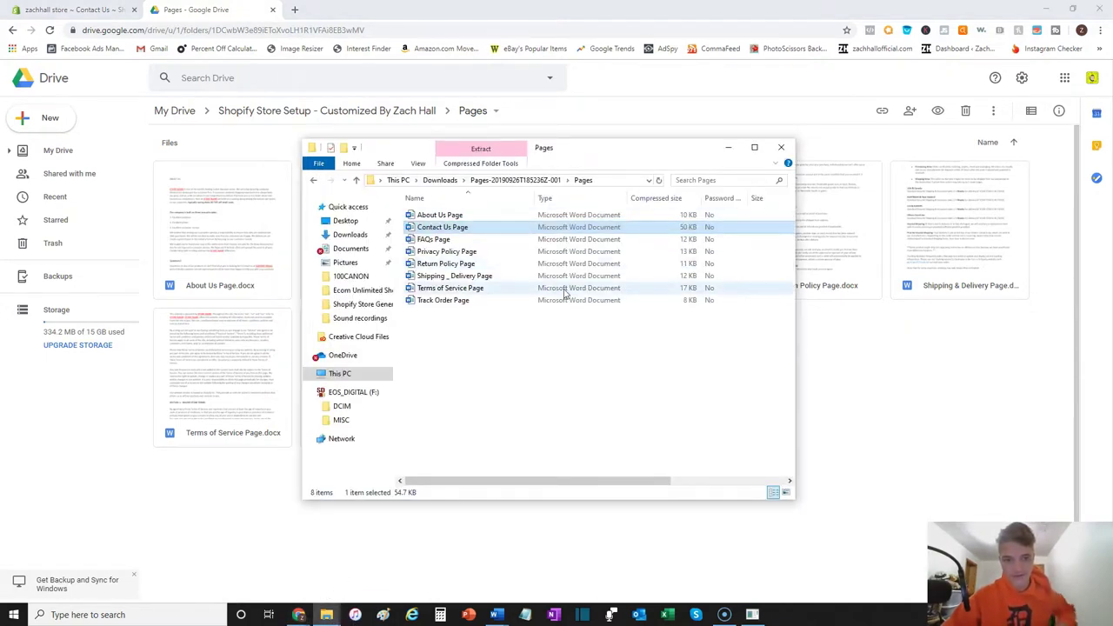
Step: Open FAQs Page.docx in Word and enable editing from Protected View
{"action": "key", "text": "Return"}
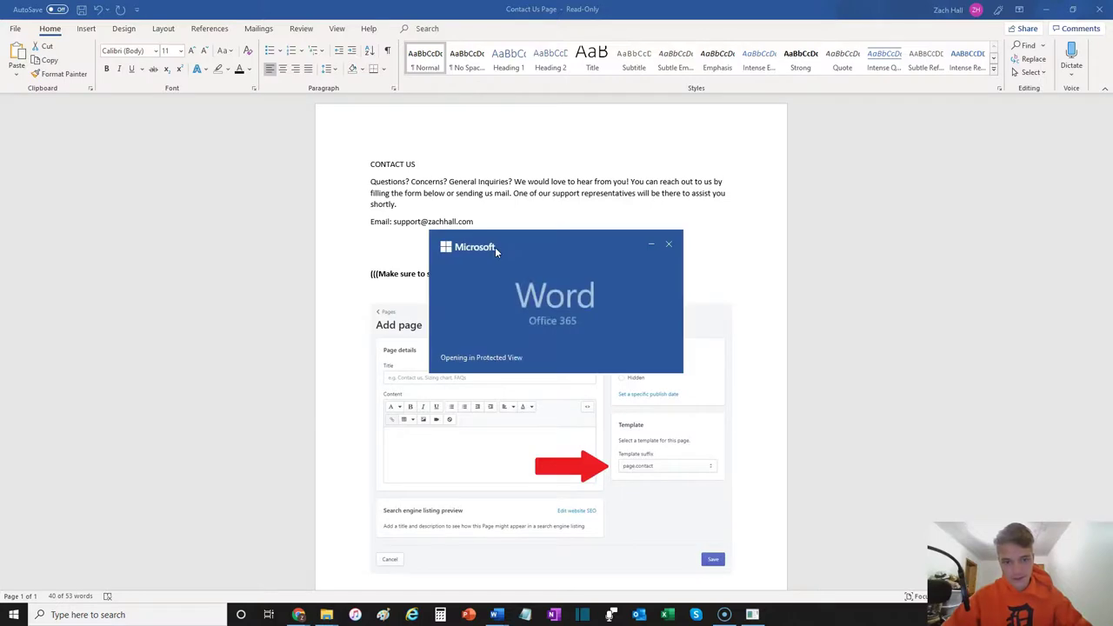
{"action": "scroll", "coordinate": [503, 309], "scroll_direction": "down", "scroll_amount": 1}
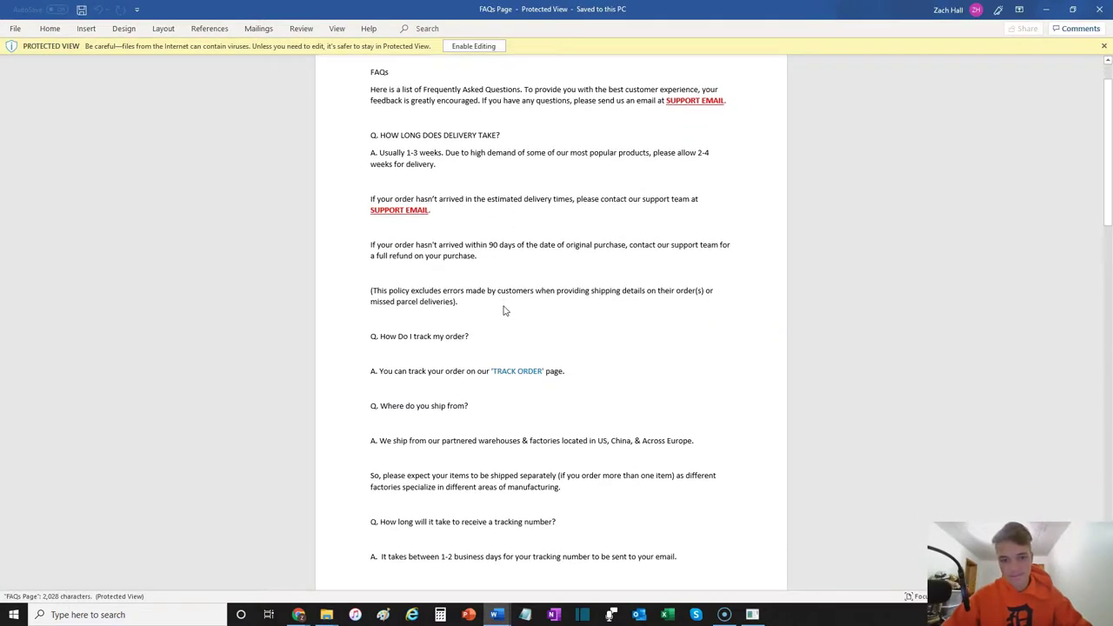
{"action": "scroll", "coordinate": [502, 309], "scroll_direction": "down", "scroll_amount": 1}
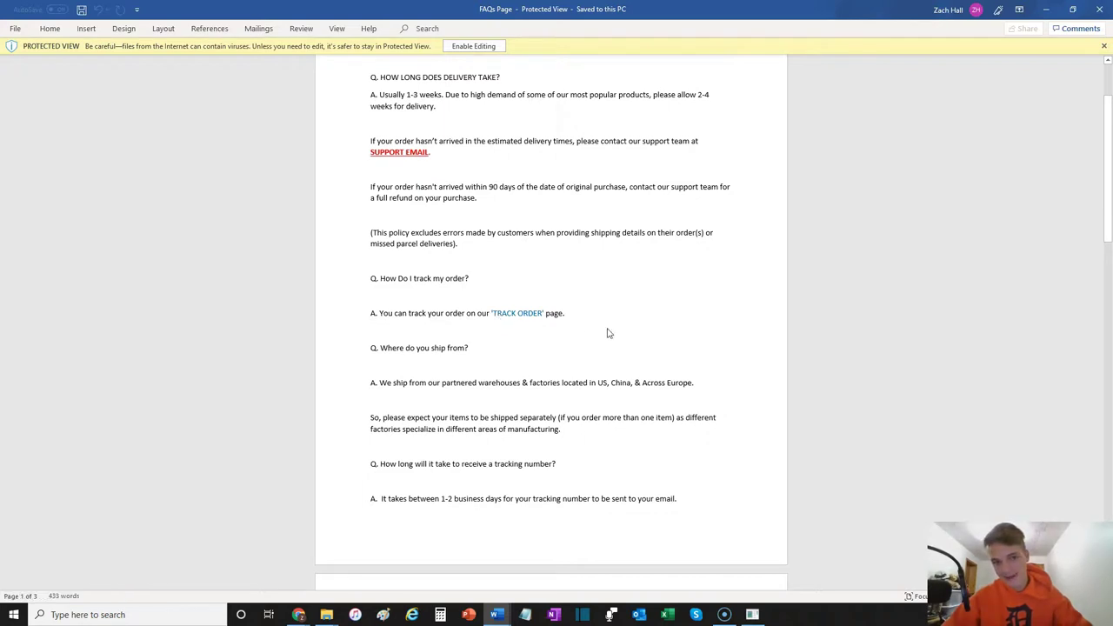
{"action": "left_click", "coordinate": [461, 46]}
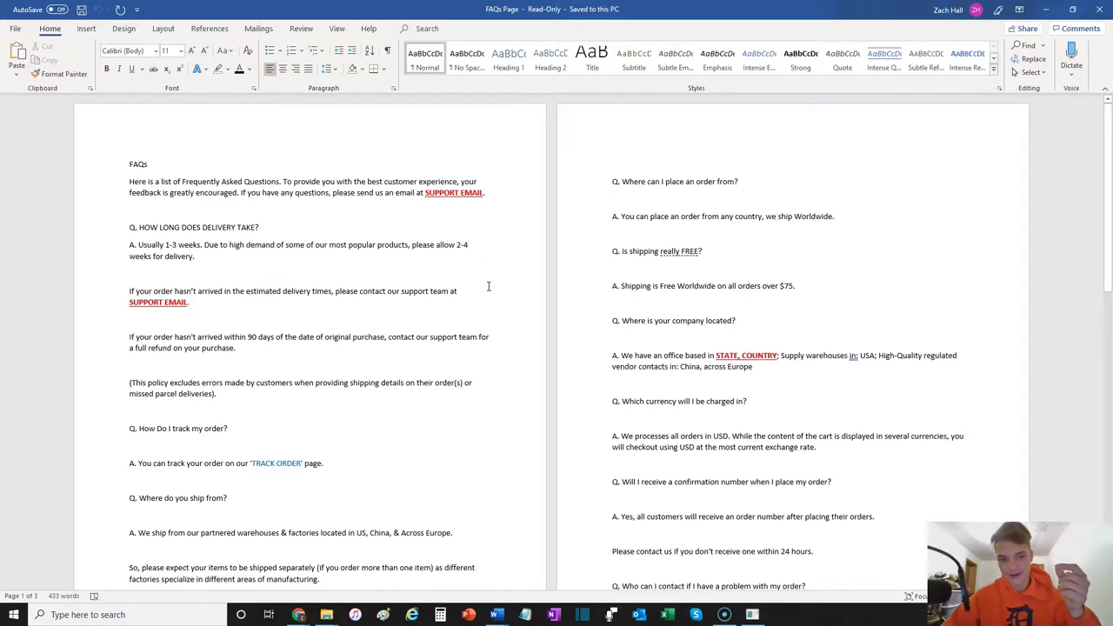
Step: Read through the FAQ questions, noting the TRACK ORDER link text
{"action": "scroll", "coordinate": [211, 433], "scroll_direction": "down", "scroll_amount": 3}
{"action": "left_click_drag", "start_coordinate": [257, 352], "coordinate": [305, 352]}
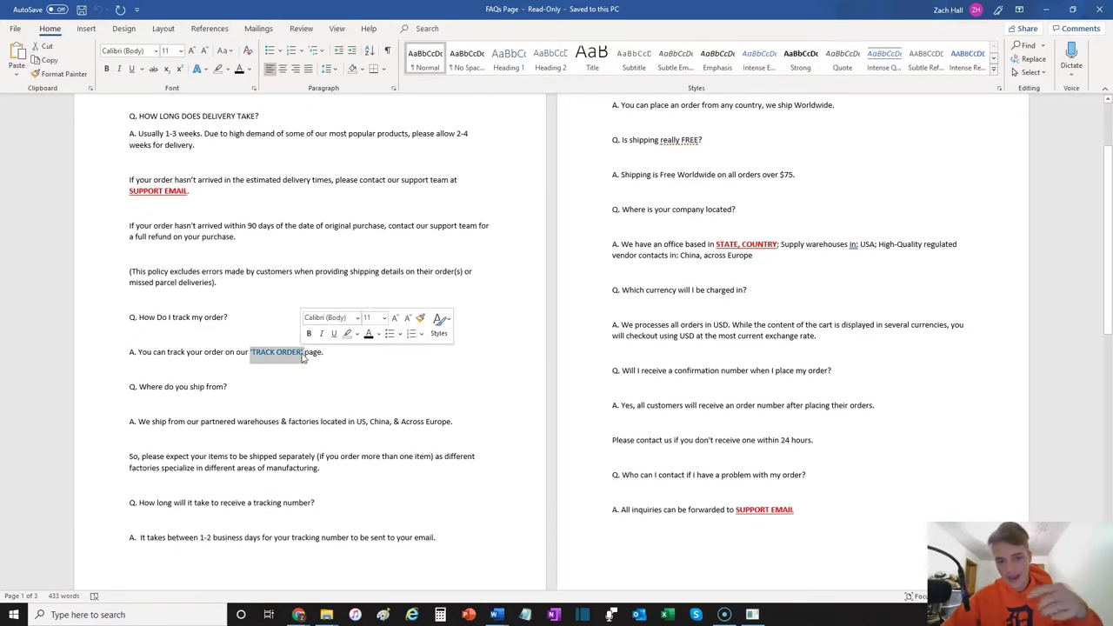
{"action": "left_click", "coordinate": [315, 358]}
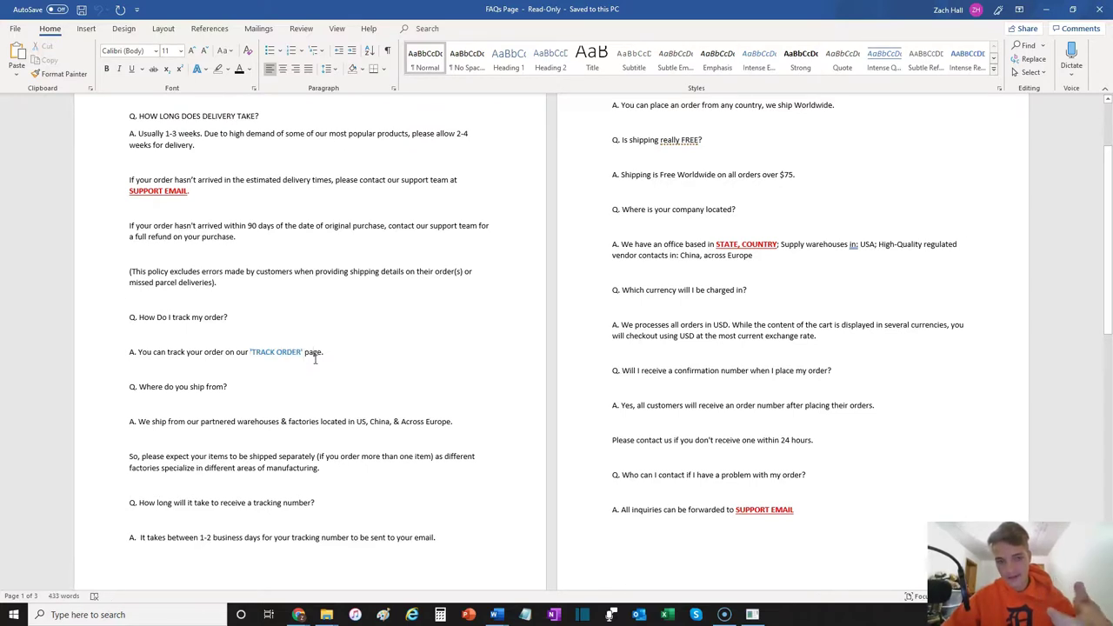
{"action": "scroll", "coordinate": [432, 390], "scroll_direction": "down", "scroll_amount": 4}
{"action": "scroll", "coordinate": [432, 368], "scroll_direction": "down", "scroll_amount": 8}
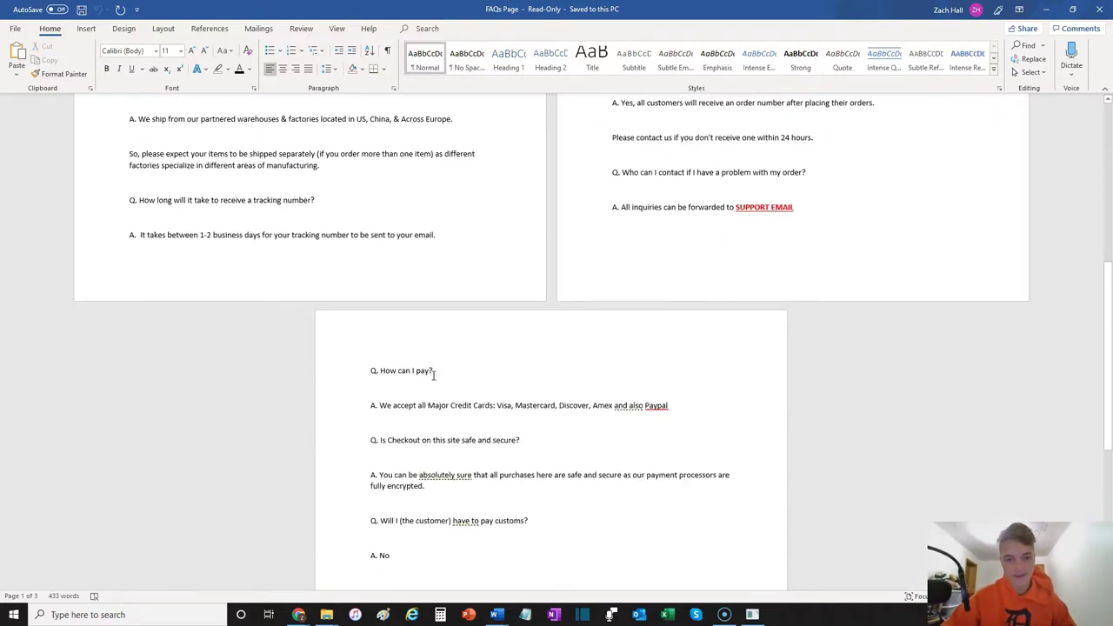
{"action": "scroll", "coordinate": [462, 368], "scroll_direction": "down", "scroll_amount": 3}
{"action": "scroll", "coordinate": [462, 369], "scroll_direction": "down", "scroll_amount": 5}
{"action": "scroll", "coordinate": [466, 367], "scroll_direction": "up", "scroll_amount": 2}
{"action": "scroll", "coordinate": [470, 366], "scroll_direction": "up", "scroll_amount": 5}
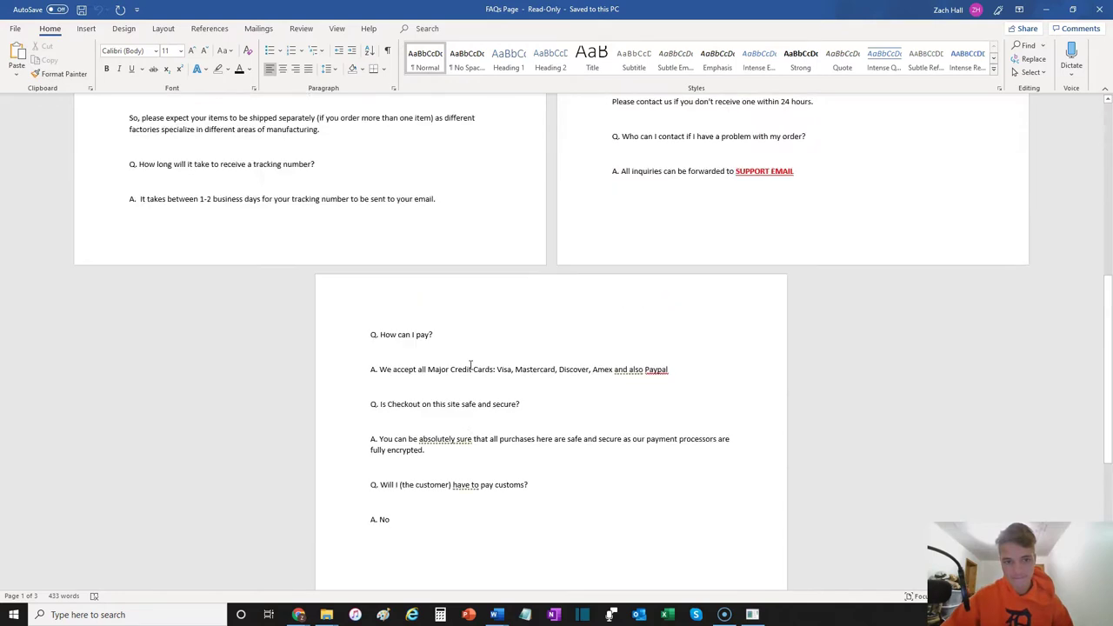
{"action": "scroll", "coordinate": [469, 365], "scroll_direction": "up", "scroll_amount": 4}
{"action": "scroll", "coordinate": [522, 360], "scroll_direction": "up", "scroll_amount": 1}
{"action": "scroll", "coordinate": [557, 352], "scroll_direction": "up", "scroll_amount": 2}
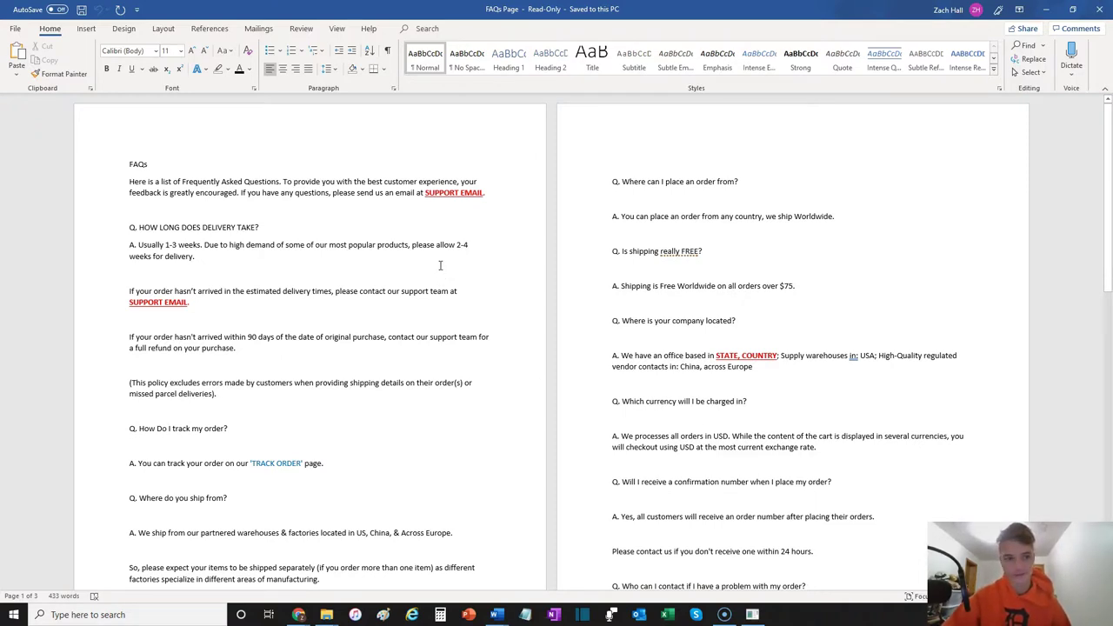
Step: Replace the SUPPORT EMAIL placeholder with the pasted store support email address
{"action": "scroll", "coordinate": [440, 266], "scroll_direction": "down", "scroll_amount": 2}
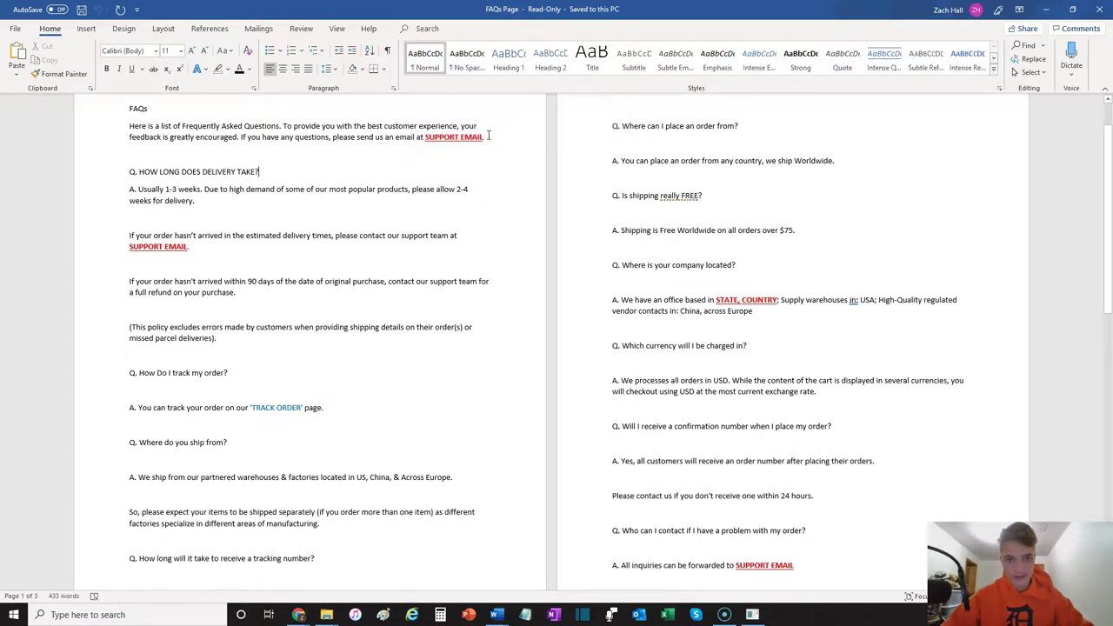
{"action": "left_click_drag", "start_coordinate": [488, 137], "coordinate": [424, 137]}
{"action": "key", "text": "ctrl+v"}
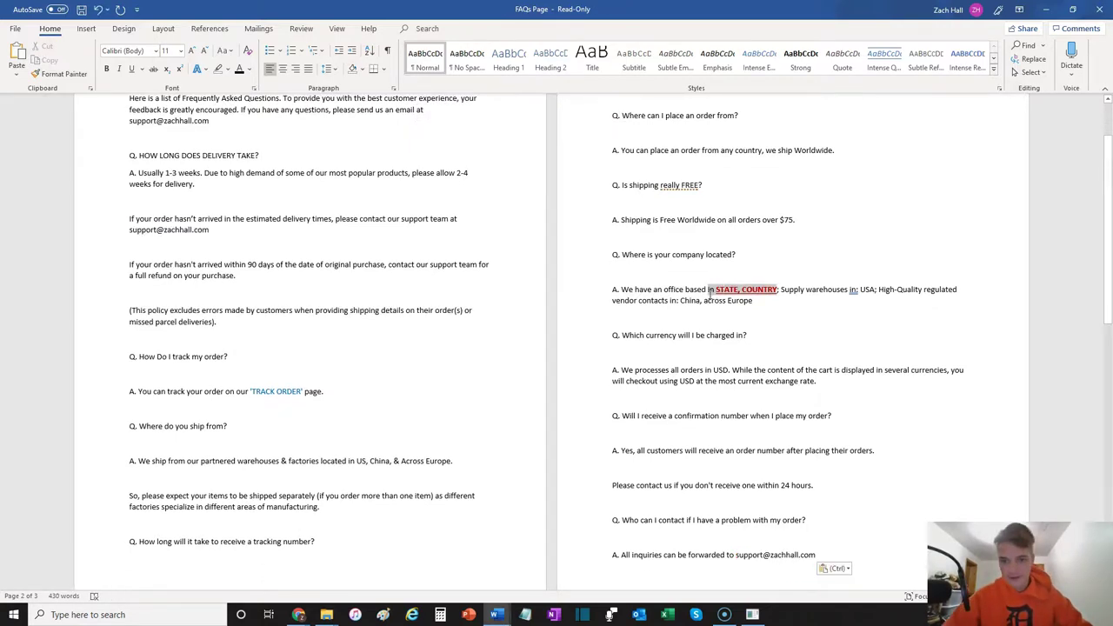
Step: Change STATE, COUNTRY to 'Michigan, USA' without red highlight or bold
{"action": "left_click_drag", "start_coordinate": [718, 298], "coordinate": [718, 299]}
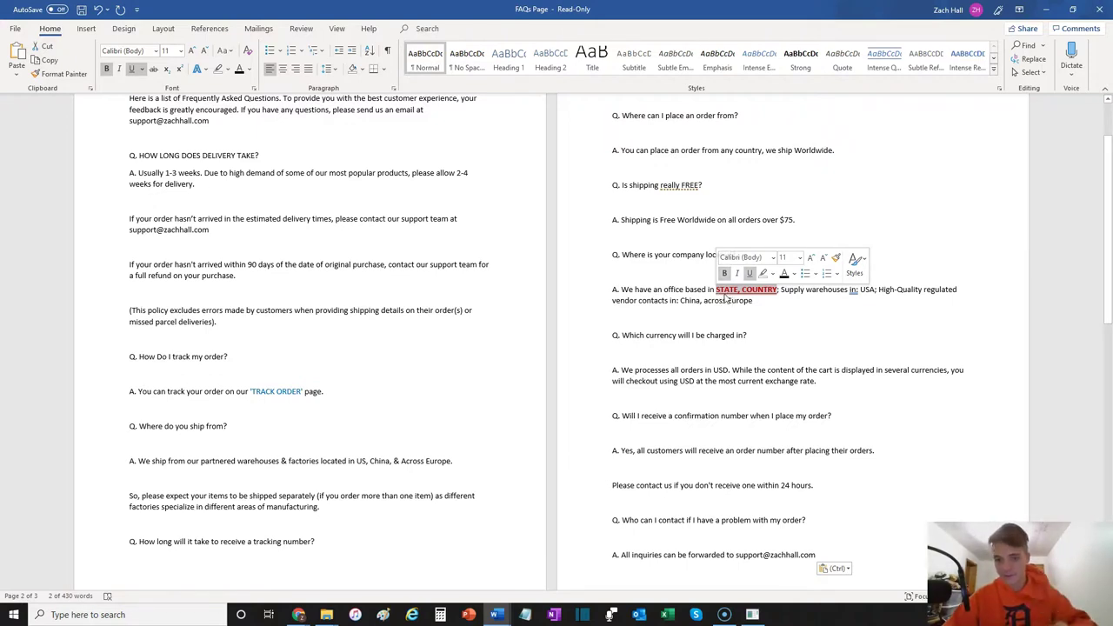
{"action": "left_click", "coordinate": [729, 300]}
{"action": "left_click_drag", "start_coordinate": [717, 288], "coordinate": [764, 288]}
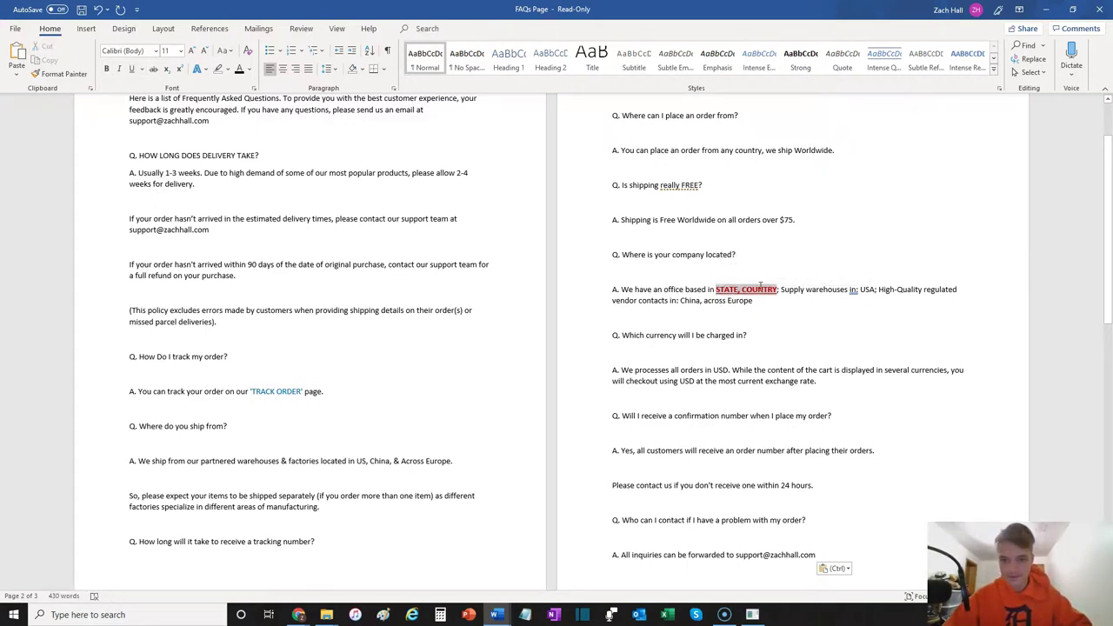
{"action": "type", "text": "Michigan, USA"}
{"action": "left_click_drag", "start_coordinate": [767, 290], "coordinate": [717, 290]}
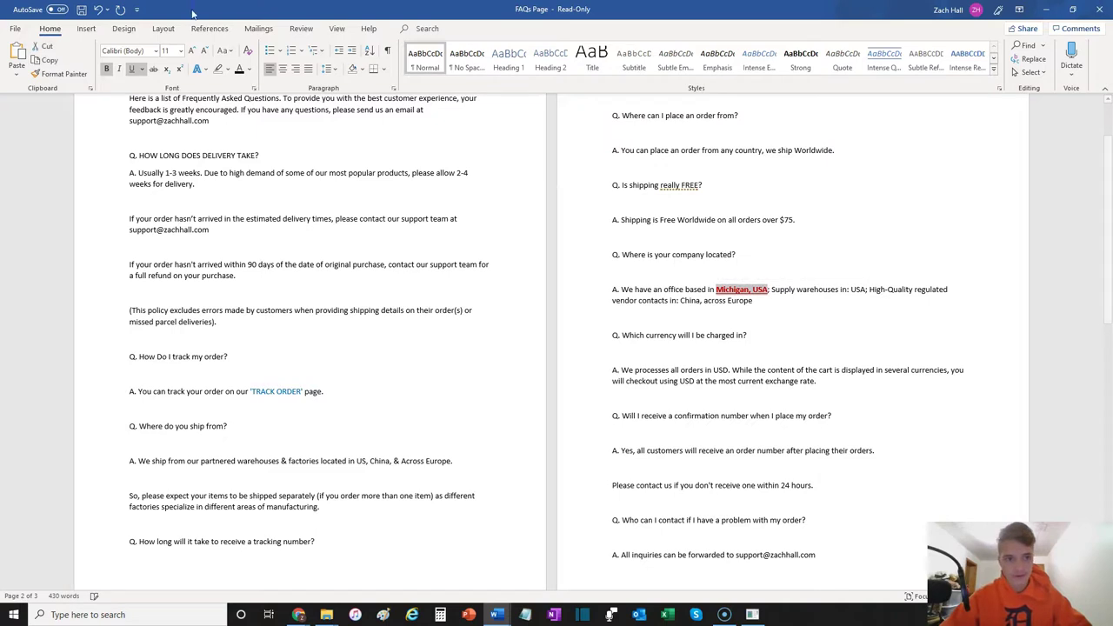
{"action": "left_click", "coordinate": [133, 70]}
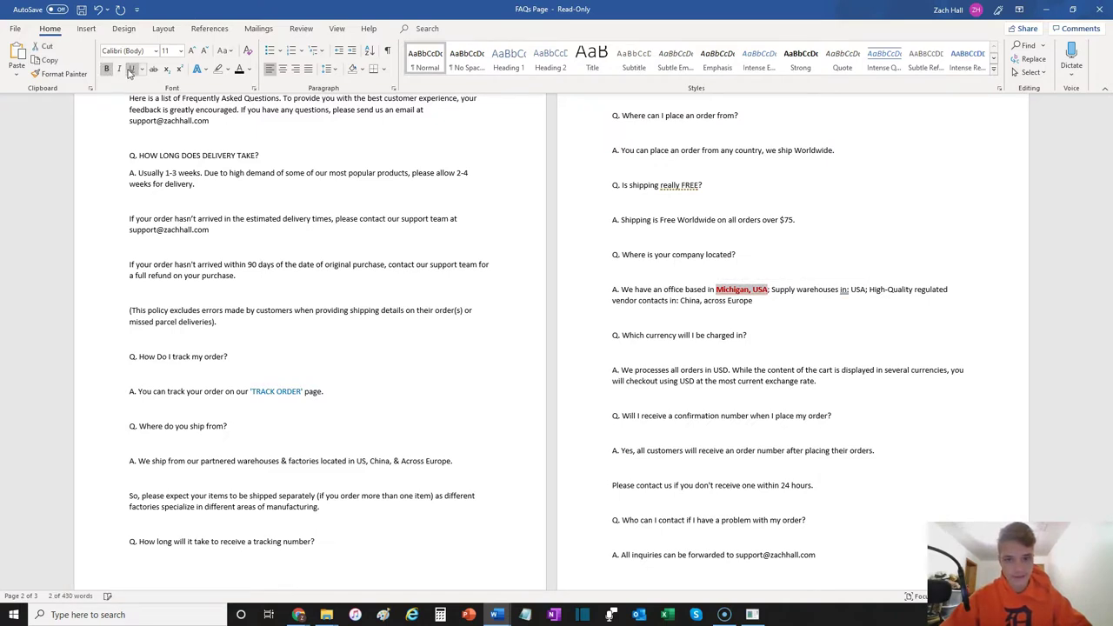
{"action": "left_click", "coordinate": [106, 68]}
{"action": "left_click", "coordinate": [769, 325]}
{"action": "scroll", "coordinate": [404, 319], "scroll_direction": "up", "scroll_amount": 2}
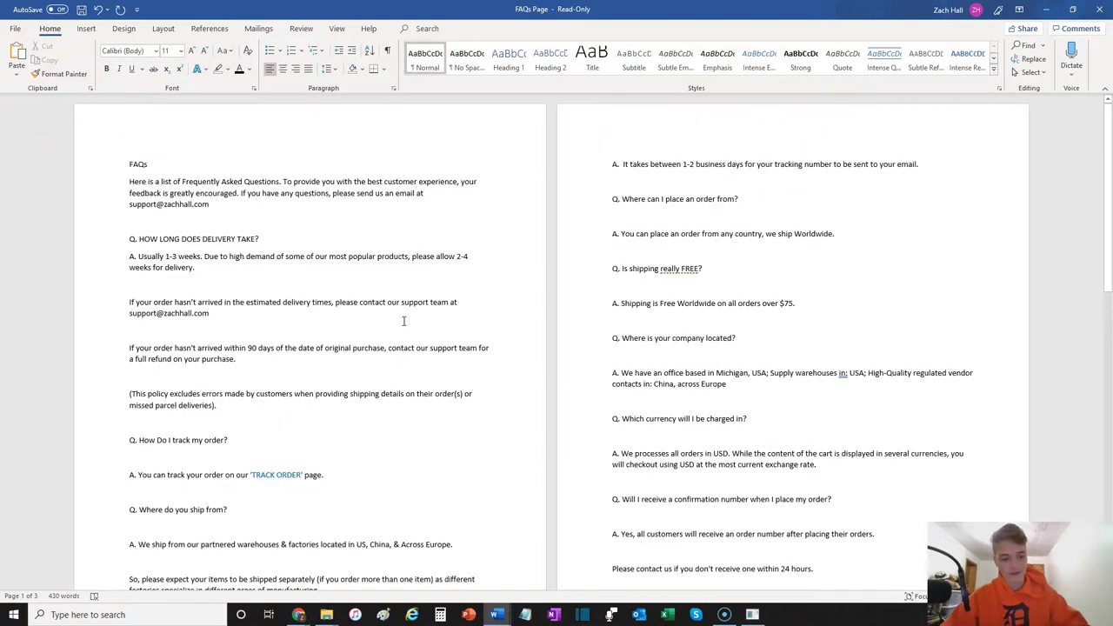
Step: Select all FAQs text in Word, then return to Shopify's Pages list
{"action": "key", "text": "ctrl+a"}
{"action": "mouse_move", "coordinate": [299, 615]}
{"action": "left_click", "coordinate": [281, 547]}
{"action": "left_click", "coordinate": [218, 543]}
{"action": "left_click", "coordinate": [74, 9]}
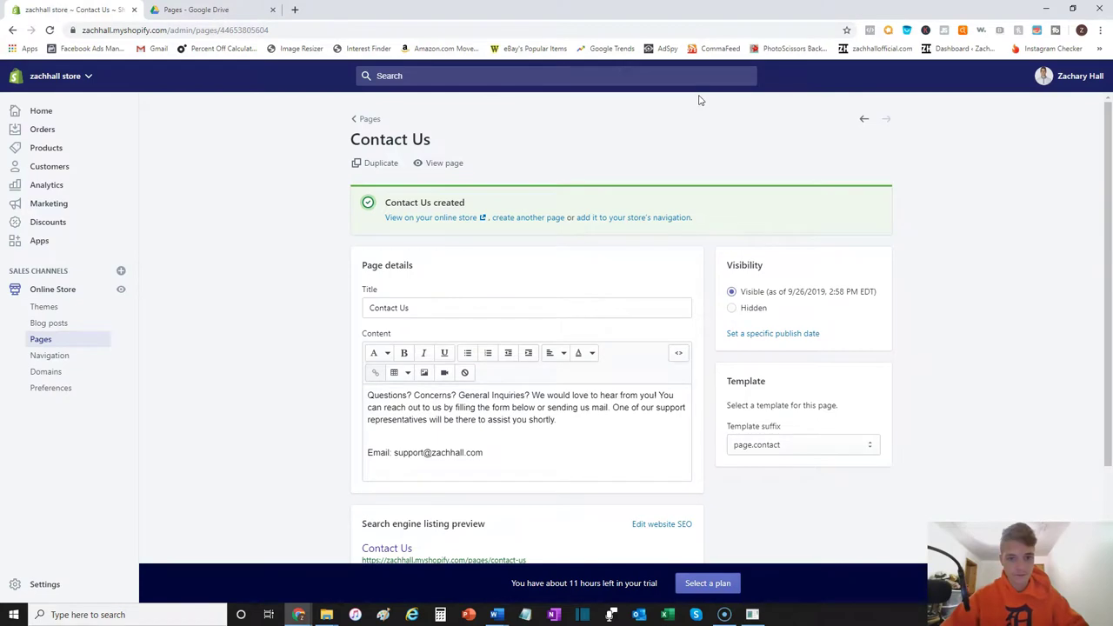
{"action": "left_click", "coordinate": [365, 119]}
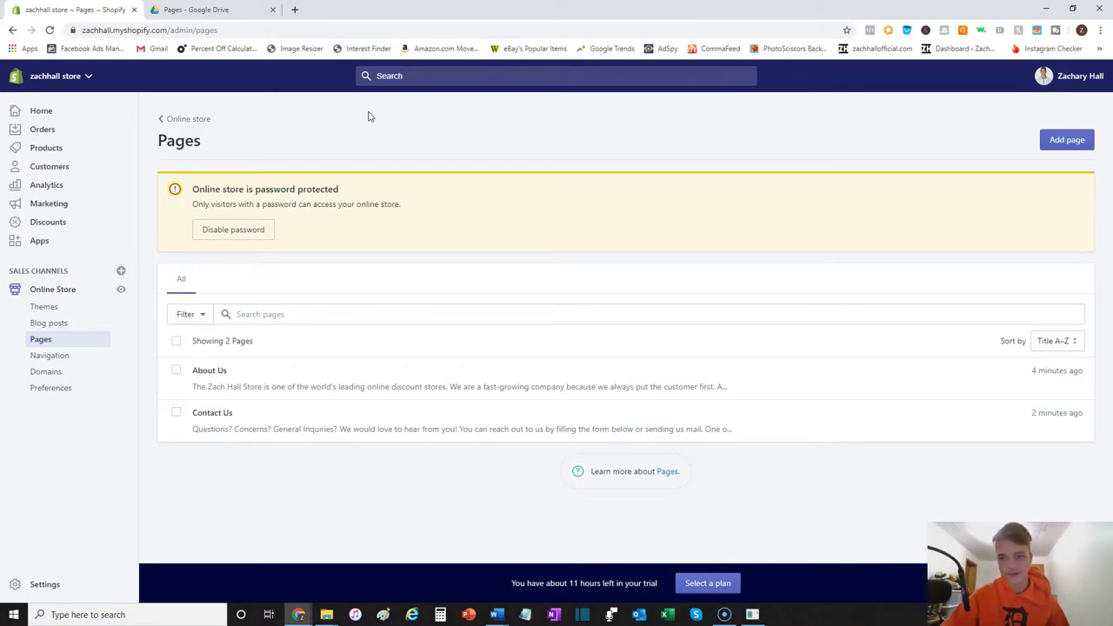
Step: Start a new page with the pasted FAQ text, deleting its FAQs heading line
{"action": "left_click", "coordinate": [1067, 140]}
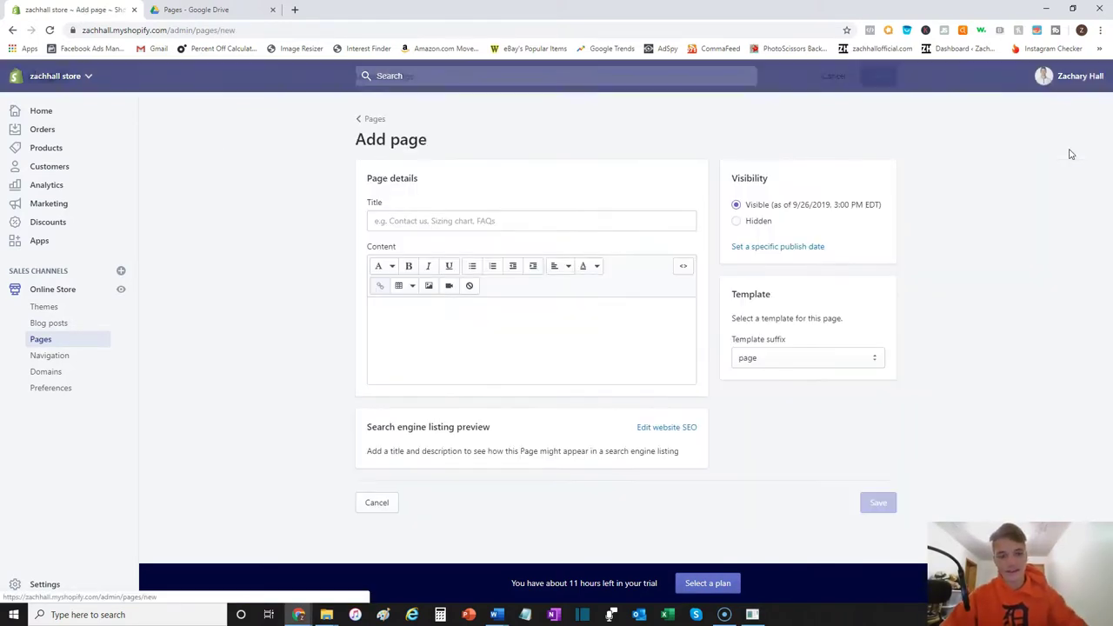
{"action": "key", "text": "ctrl+v"}
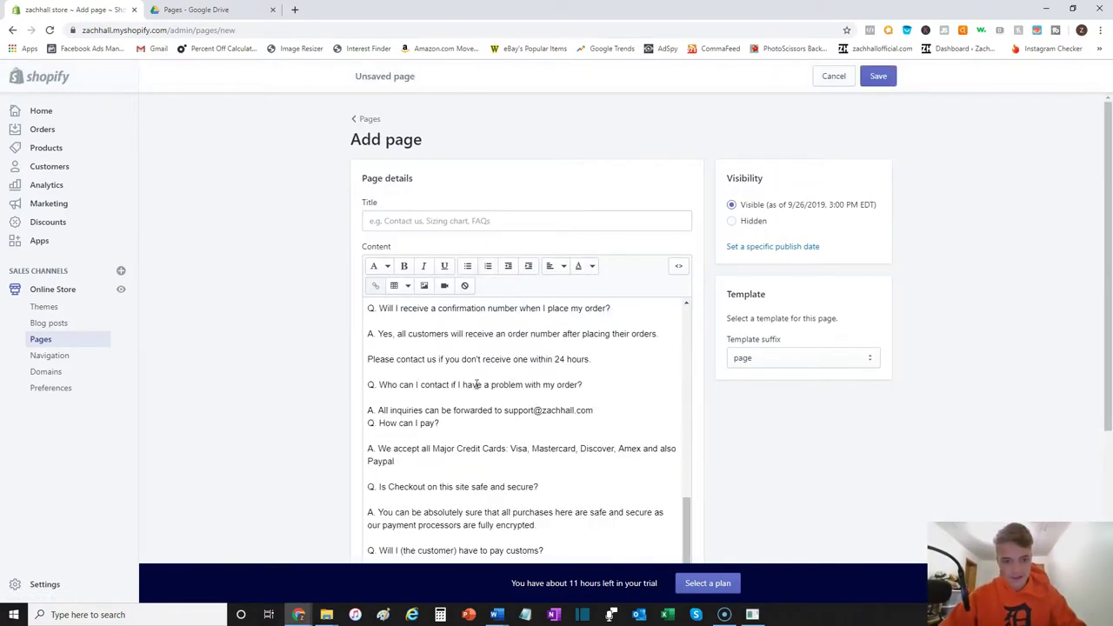
{"action": "scroll", "coordinate": [463, 348], "scroll_direction": "up", "scroll_amount": 5}
{"action": "scroll", "coordinate": [463, 348], "scroll_direction": "up", "scroll_amount": 5}
{"action": "left_click_drag", "start_coordinate": [400, 310], "coordinate": [351, 308]}
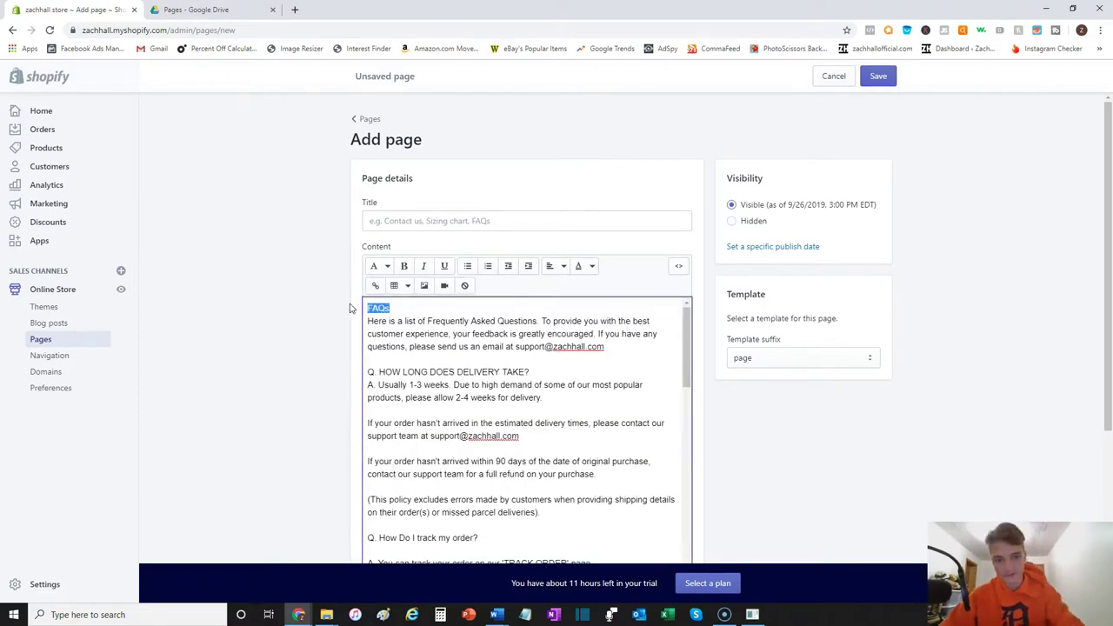
{"action": "key", "text": "BackSpace"}
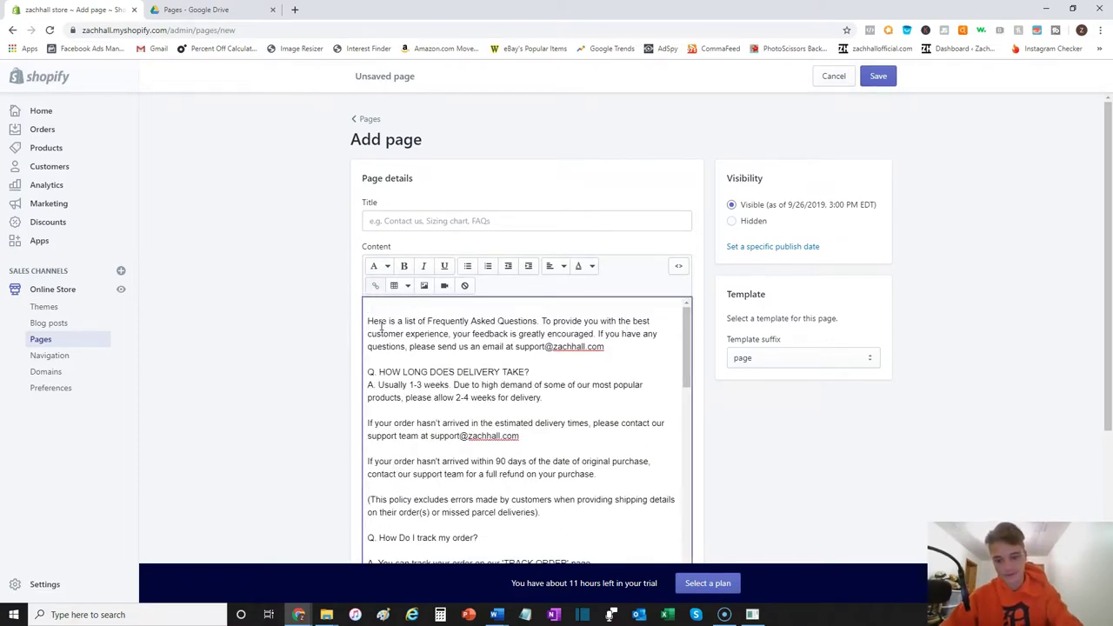
{"action": "key", "text": "Delete"}
Step: Title the page 'FAQs' and save it
{"action": "left_click", "coordinate": [414, 223]}
{"action": "type", "text": "FAQs"}
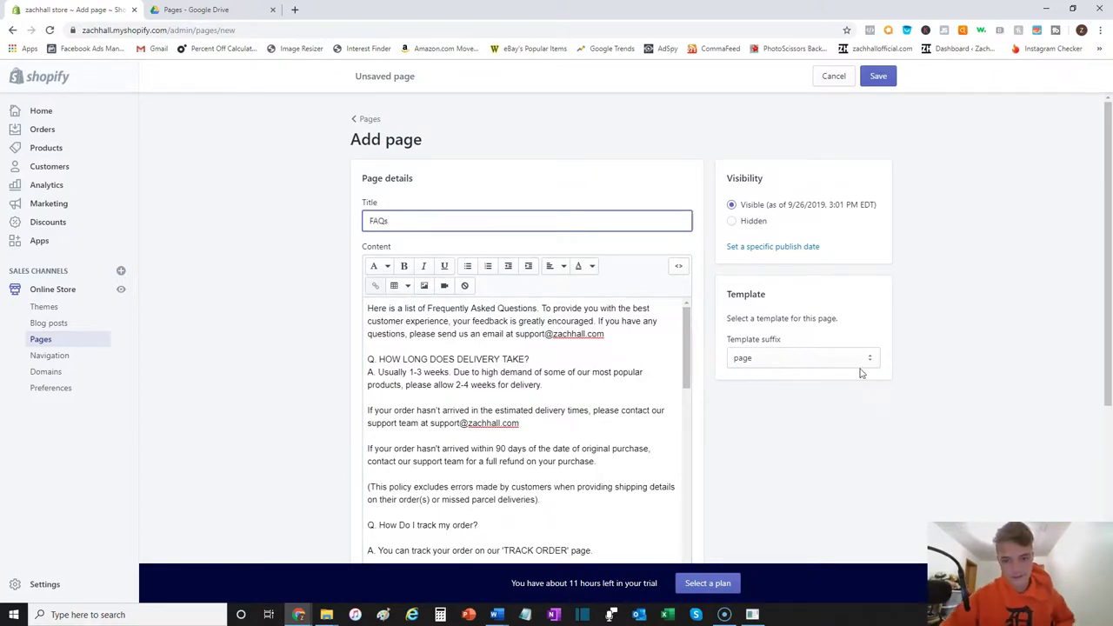
{"action": "scroll", "coordinate": [852, 366], "scroll_direction": "down", "scroll_amount": 3}
{"action": "scroll", "coordinate": [839, 390], "scroll_direction": "up", "scroll_amount": 3}
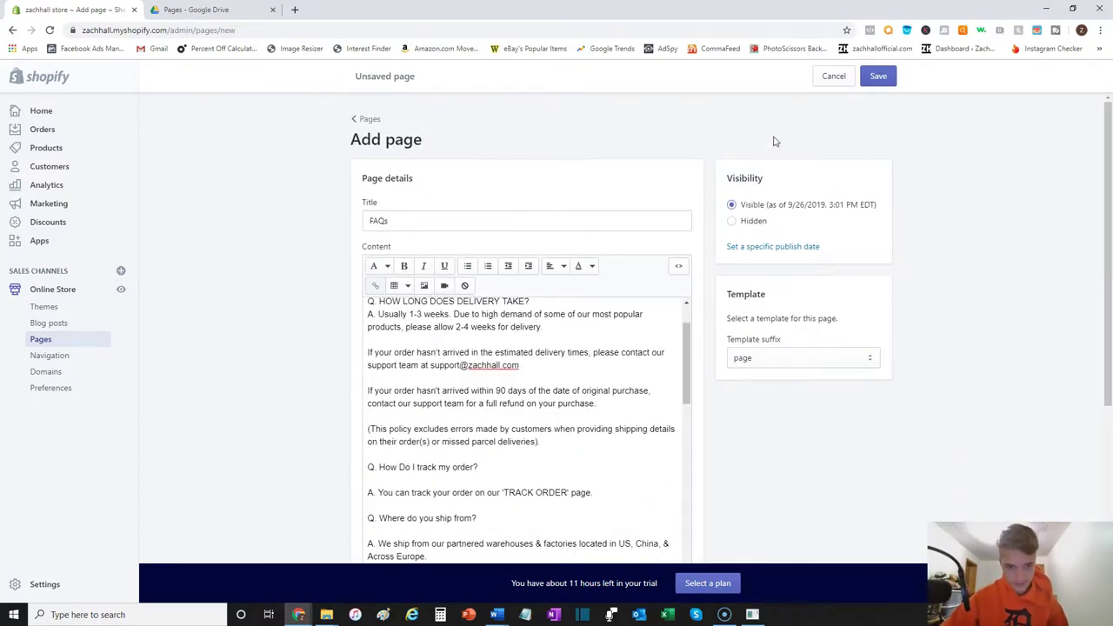
{"action": "left_click", "coordinate": [877, 76]}
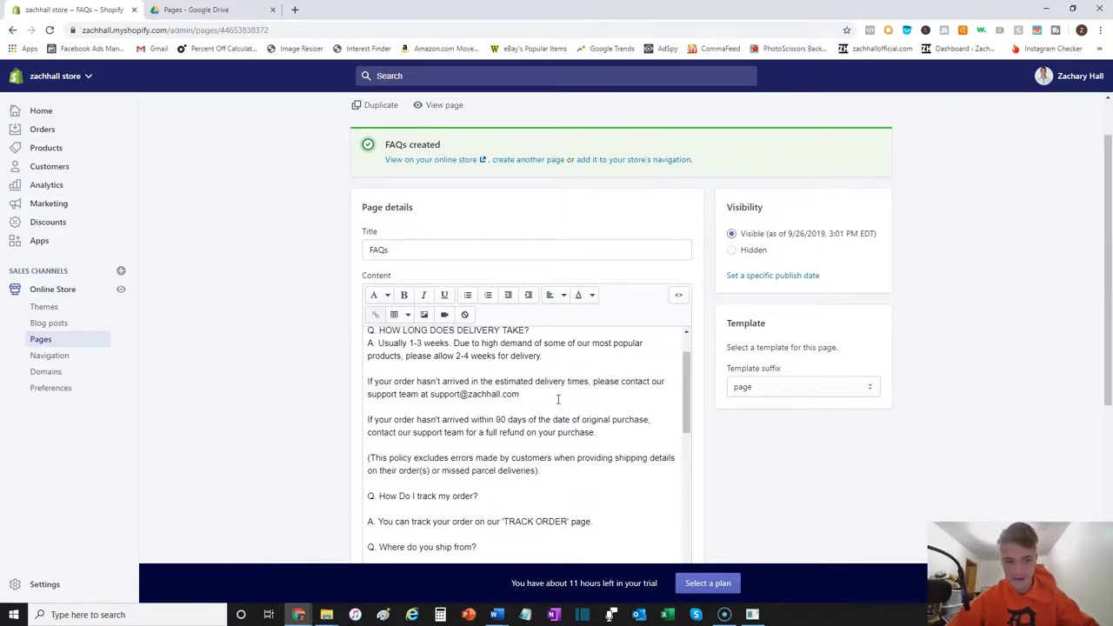
Step: Link TRACK ORDER to the store's /pages/contact-us URL, same window, titled 'Tracking Page'
{"action": "scroll", "coordinate": [563, 469], "scroll_direction": "down", "scroll_amount": 1}
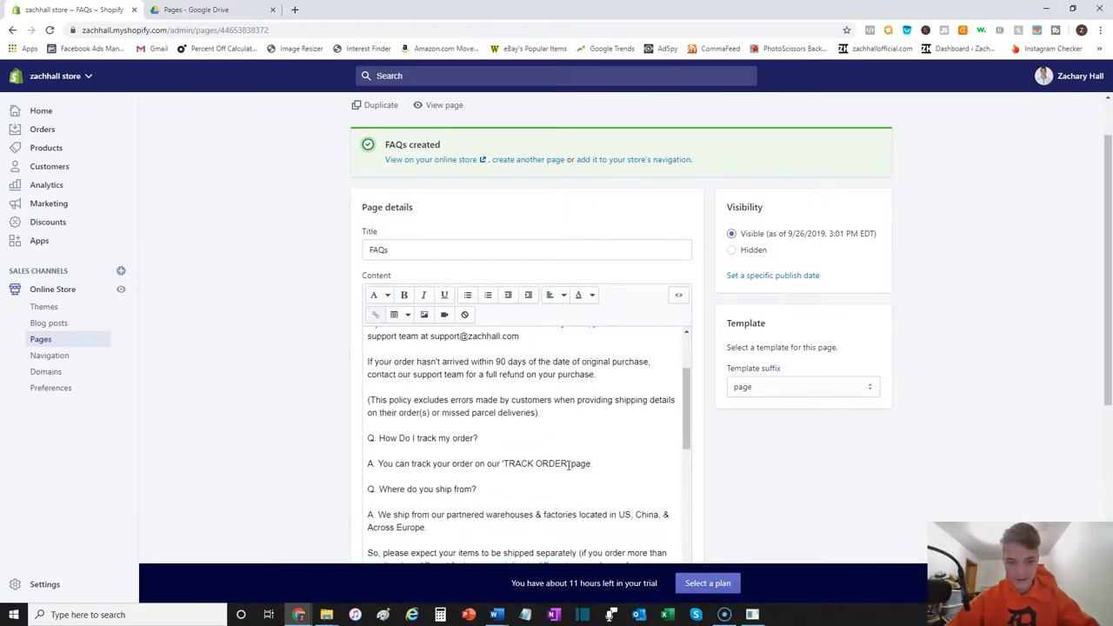
{"action": "left_click_drag", "start_coordinate": [503, 464], "coordinate": [569, 465]}
{"action": "scroll", "coordinate": [569, 466], "scroll_direction": "down", "scroll_amount": 2}
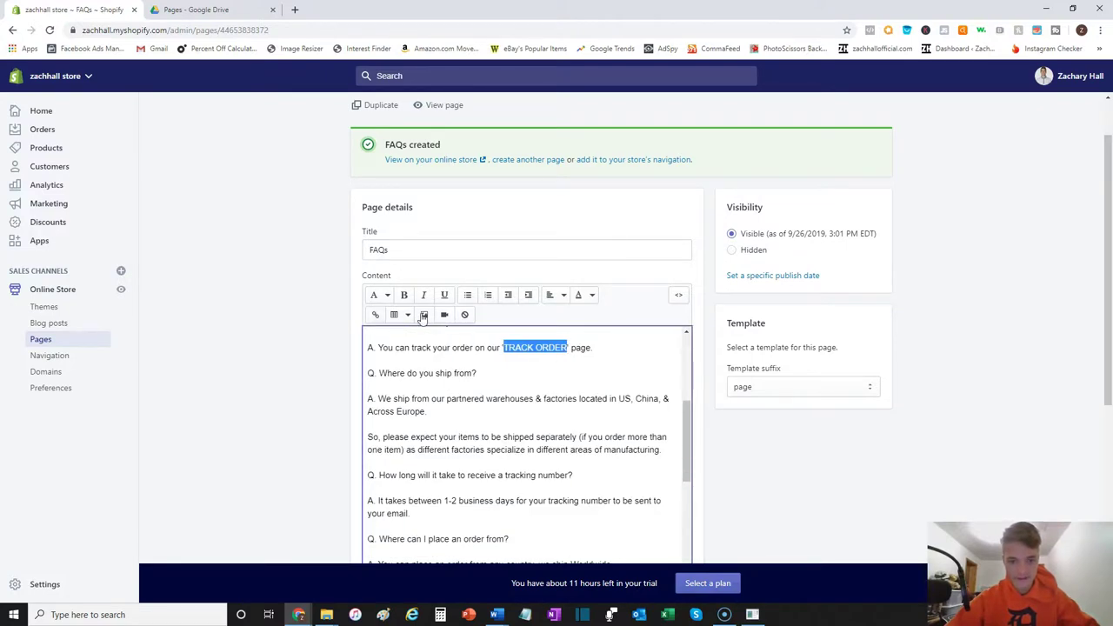
{"action": "left_click", "coordinate": [374, 317]}
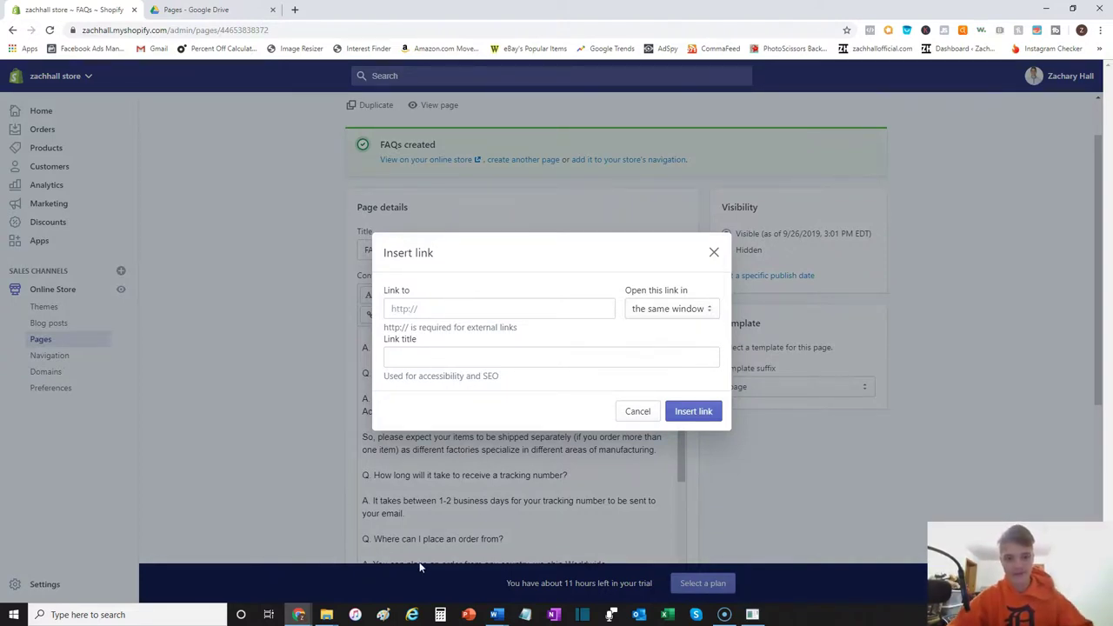
{"action": "left_click", "coordinate": [461, 314]}
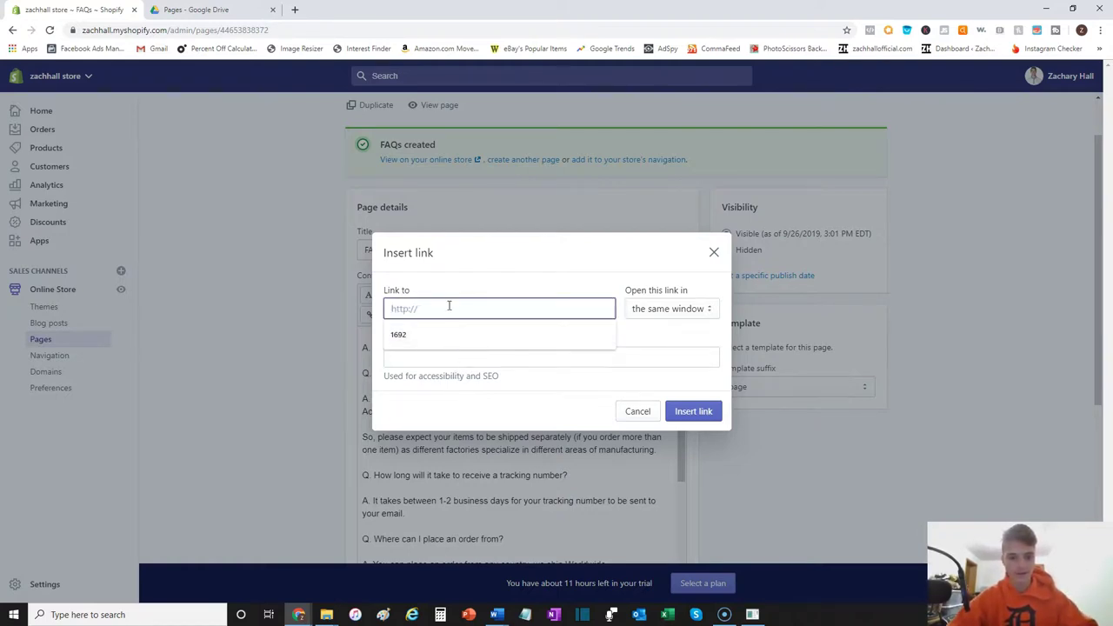
{"action": "type", "text": "zachhall.myshopify.com"}
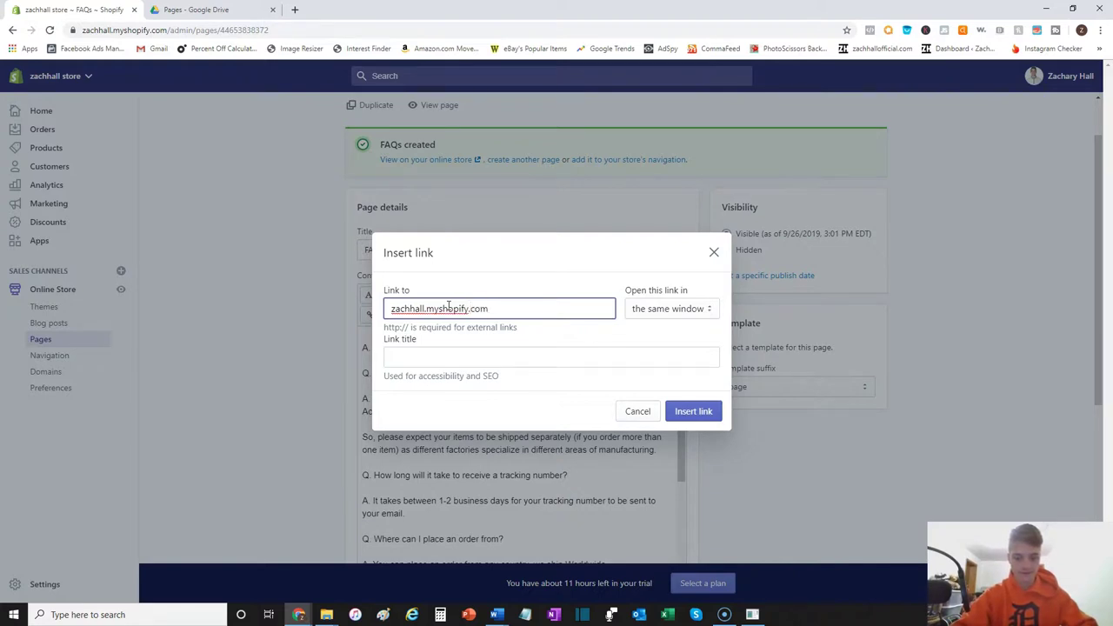
{"action": "type", "text": "/pages/c"}
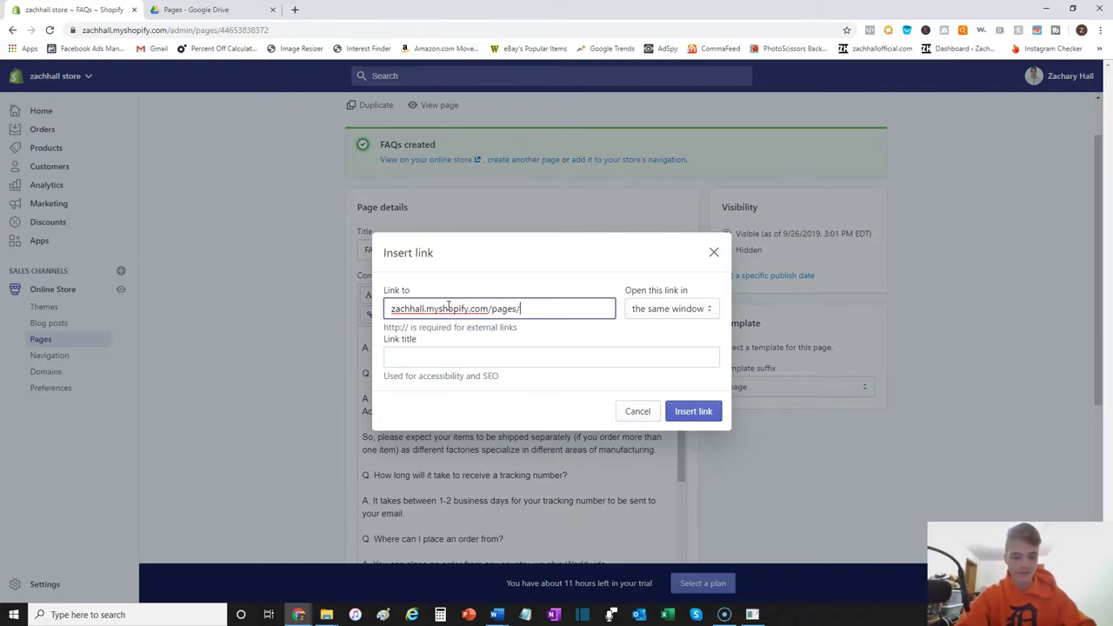
{"action": "type", "text": "ontact-"}
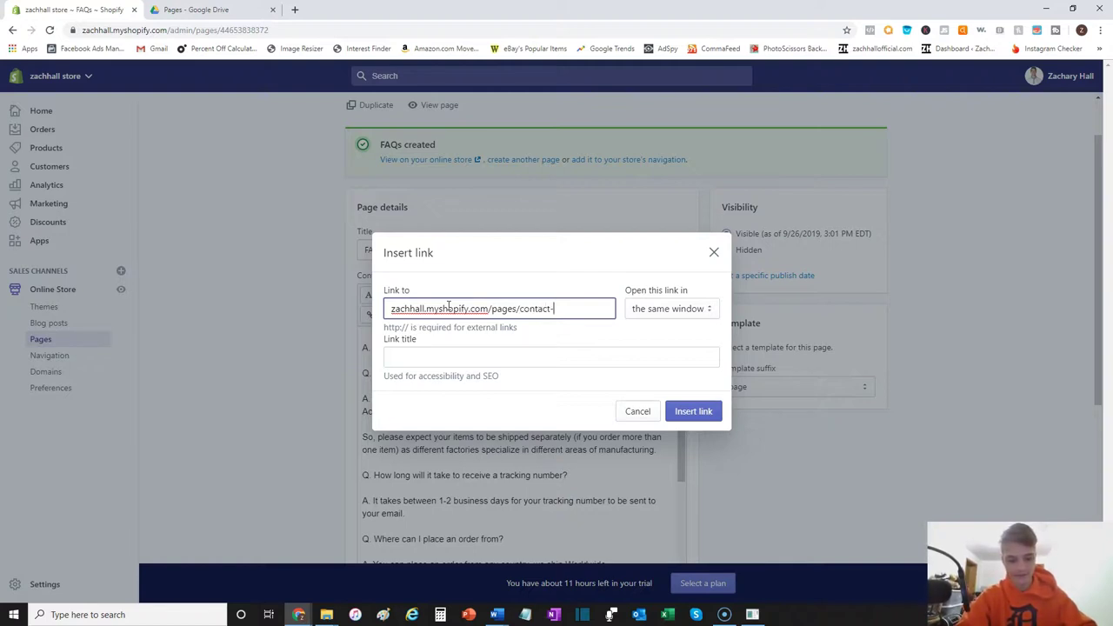
{"action": "type", "text": "us"}
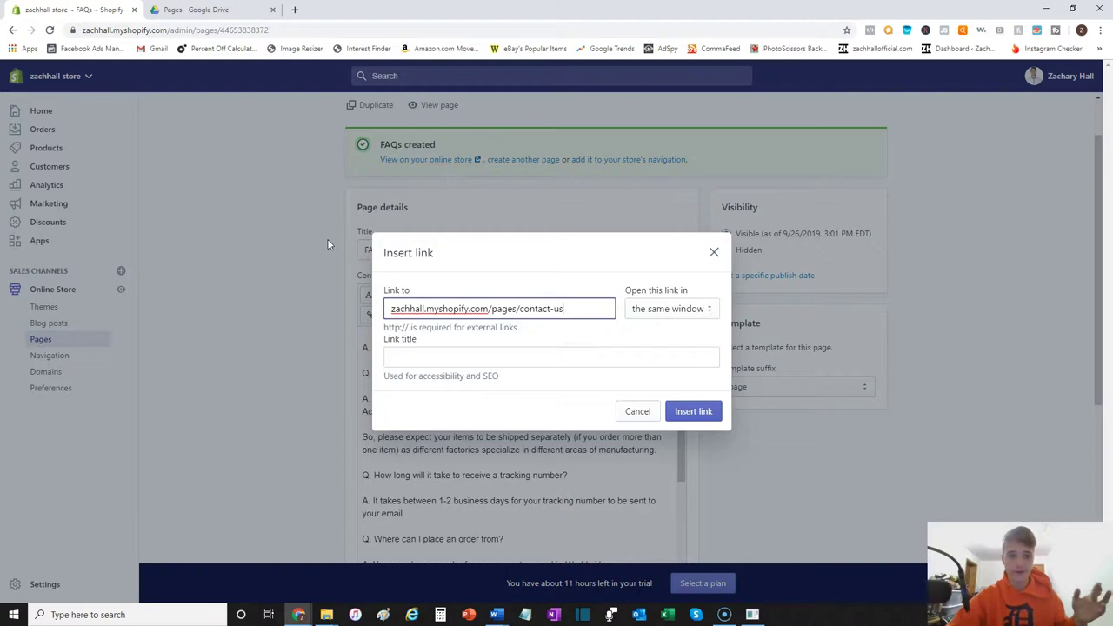
{"action": "left_click", "coordinate": [661, 306]}
{"action": "left_click", "coordinate": [616, 343]}
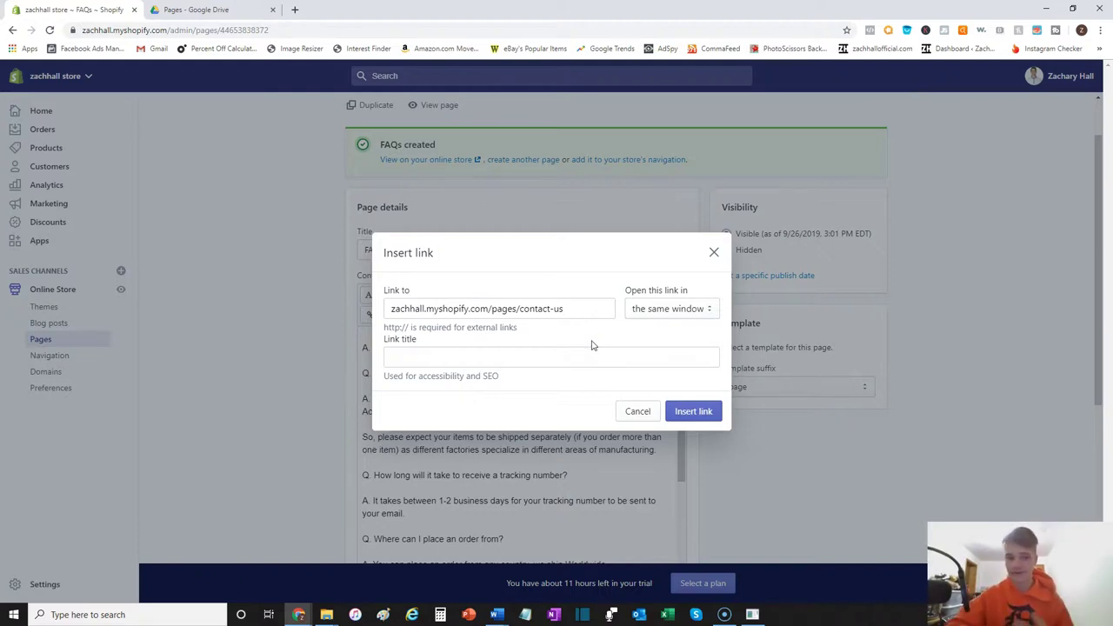
{"action": "left_click", "coordinate": [572, 359]}
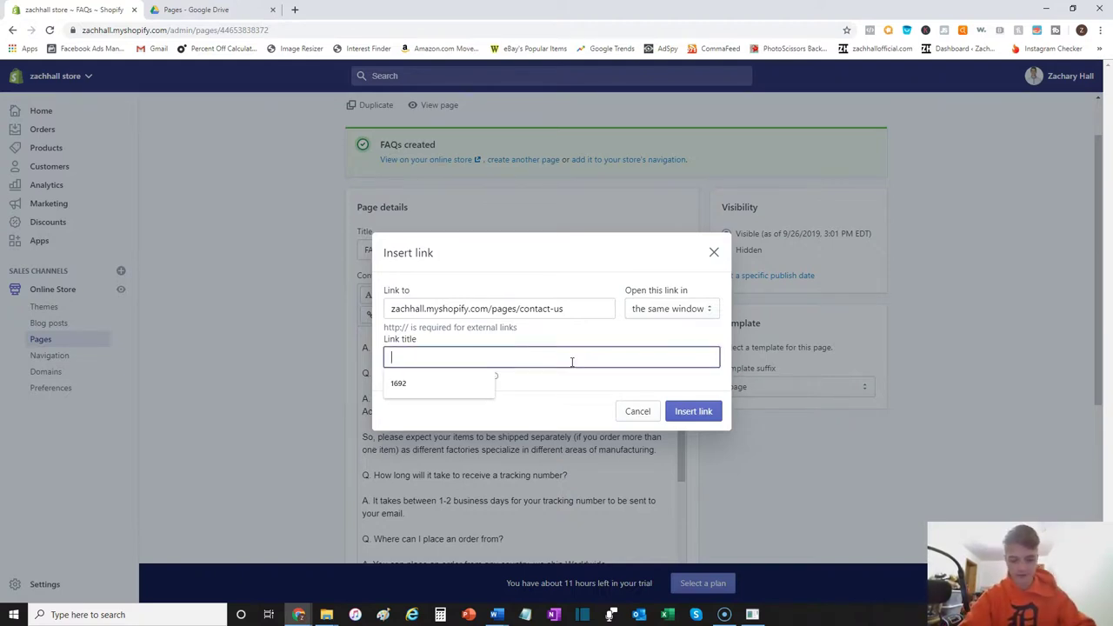
{"action": "type", "text": "Tracking Page"}
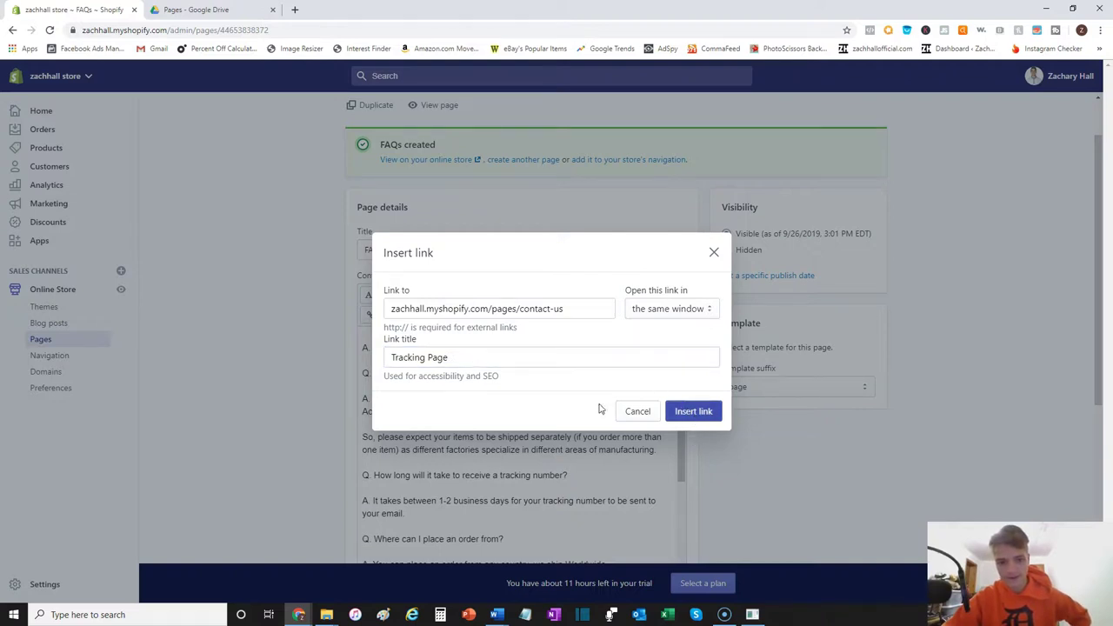
{"action": "left_click", "coordinate": [693, 412]}
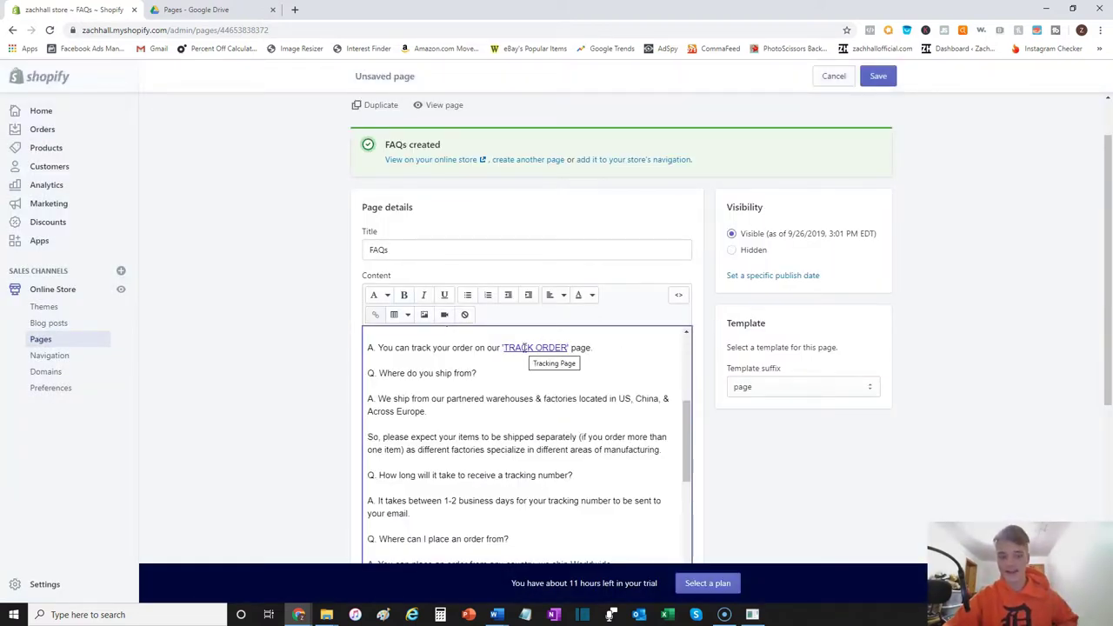
Step: Link the delivery paragraph's support email to the contact-us page with title 'Contact Us'
{"action": "scroll", "coordinate": [522, 354], "scroll_direction": "up", "scroll_amount": 2}
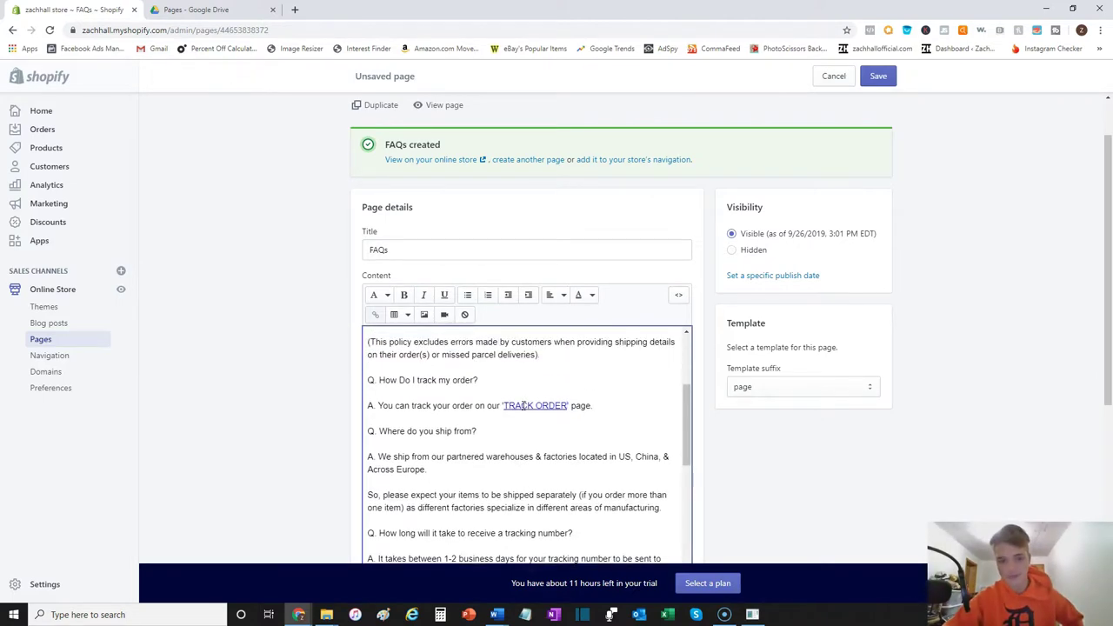
{"action": "scroll", "coordinate": [522, 383], "scroll_direction": "up", "scroll_amount": 2}
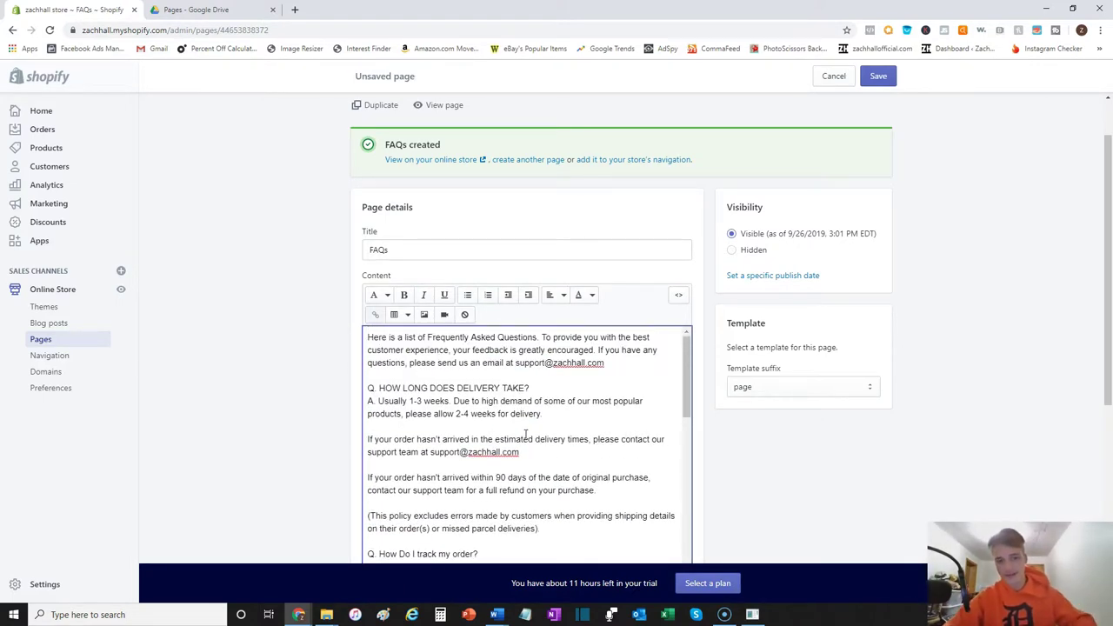
{"action": "left_click_drag", "start_coordinate": [527, 454], "coordinate": [431, 454]}
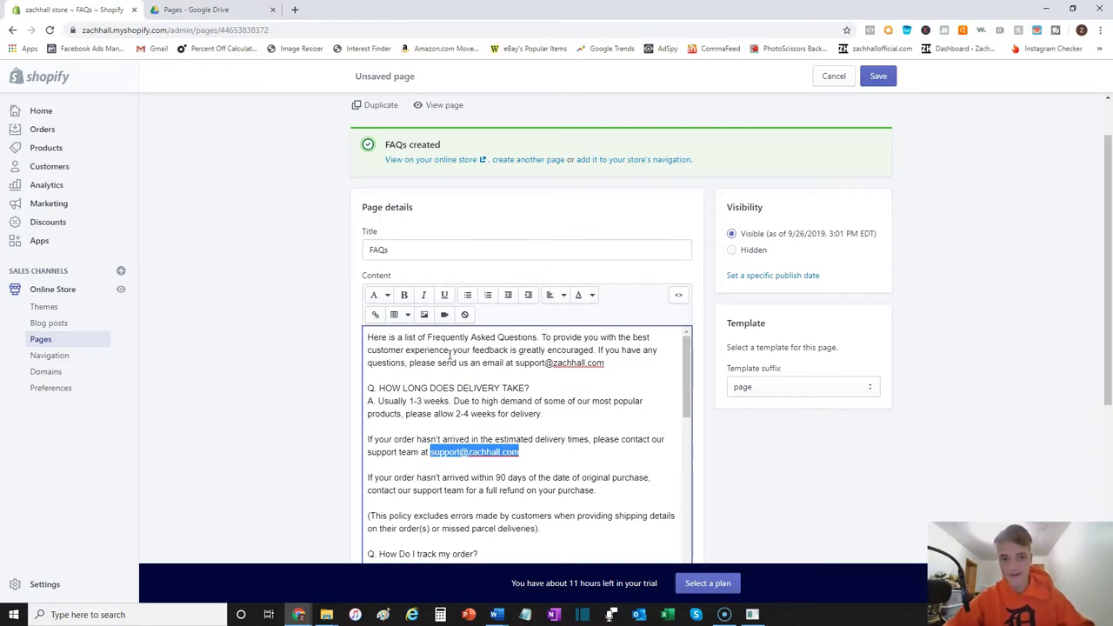
{"action": "left_click", "coordinate": [375, 314]}
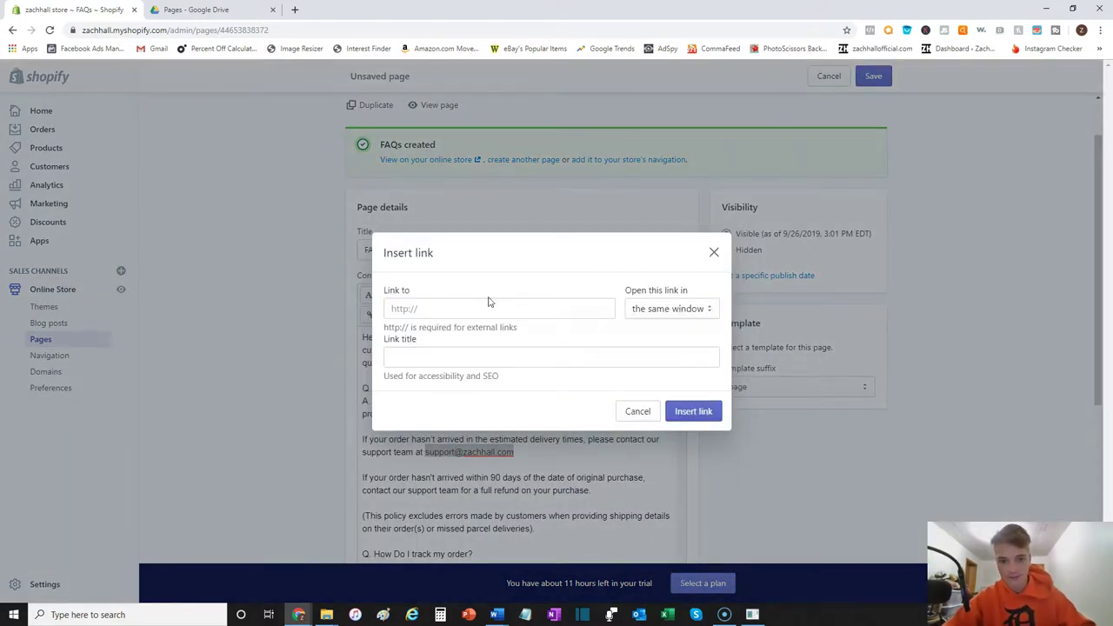
{"action": "left_click", "coordinate": [489, 307]}
{"action": "type", "text": "https://zachhall.myshopify.com/pages/contact-us"}
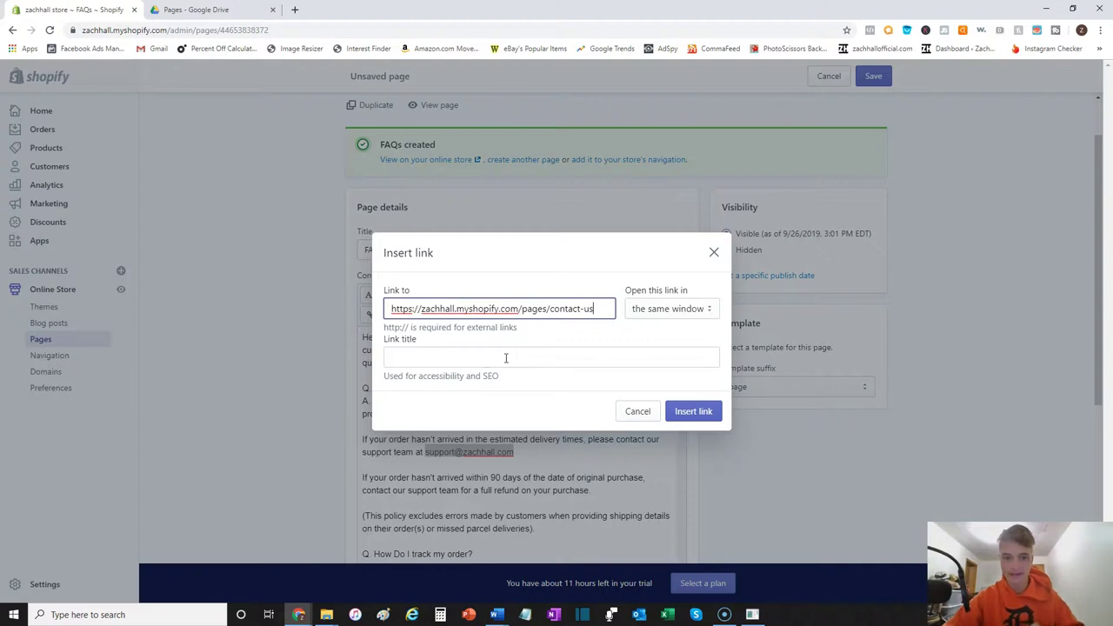
{"action": "left_click", "coordinate": [505, 353]}
{"action": "type", "text": "Contact U"}
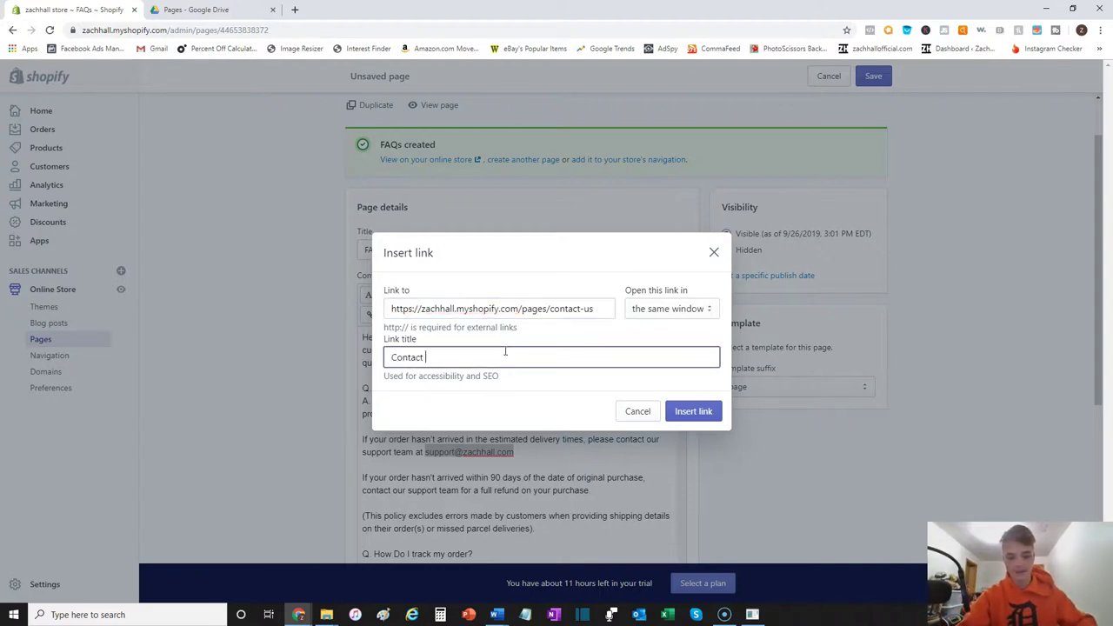
{"action": "type", "text": "s"}
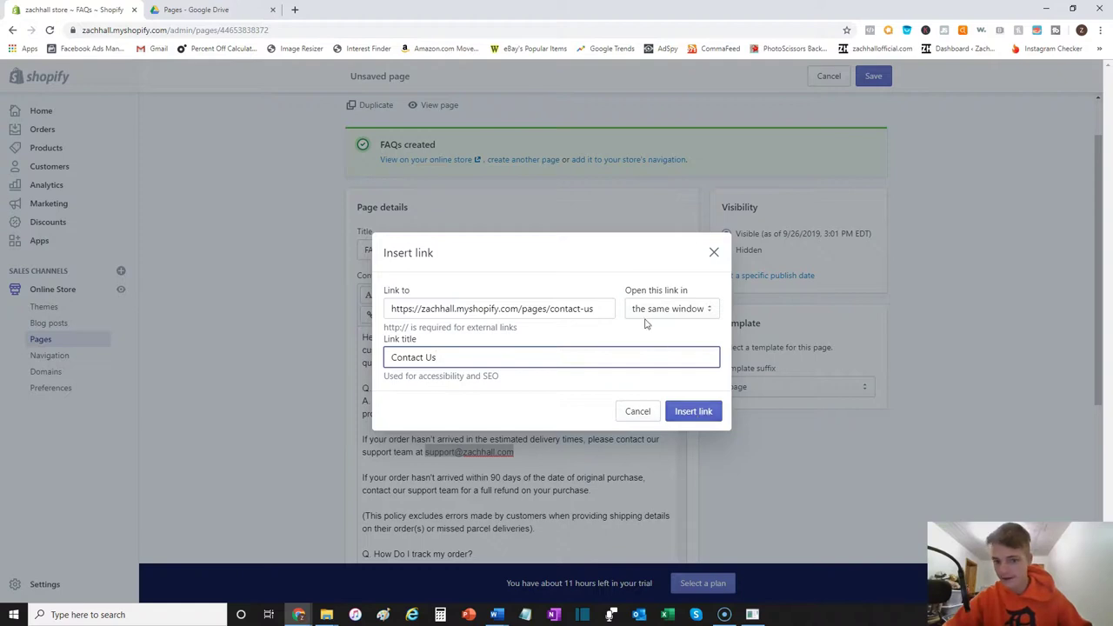
{"action": "left_click", "coordinate": [694, 411]}
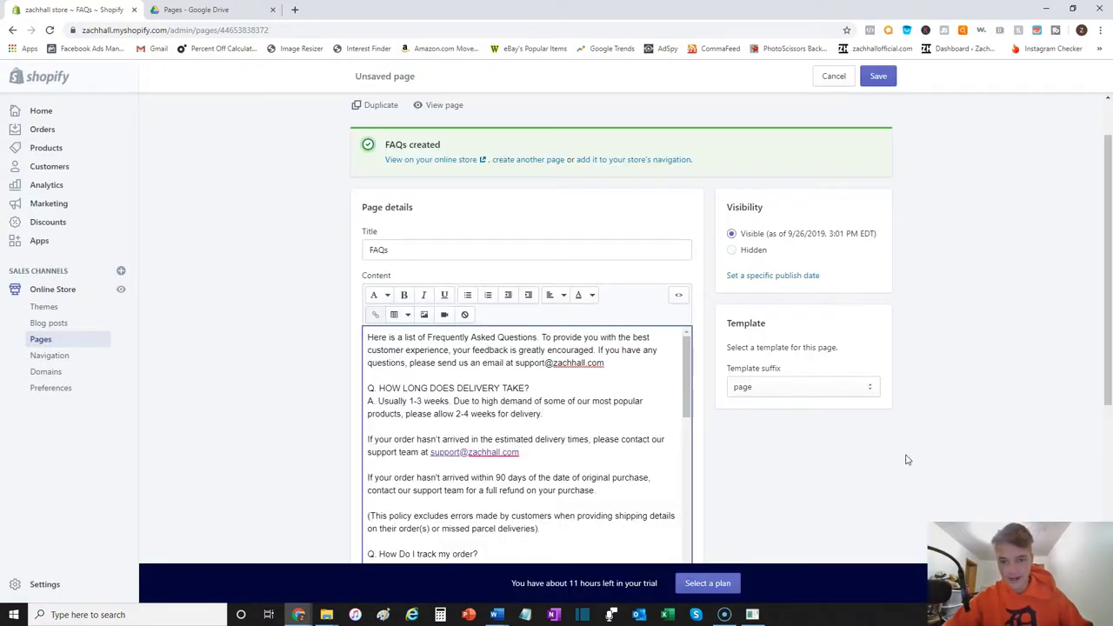
Step: Add Privacy Policy, Return Policy, Shipping & Delivery and Terms of Service pages from the policy files
{"action": "scroll", "coordinate": [907, 460], "scroll_direction": "down", "scroll_amount": 1}
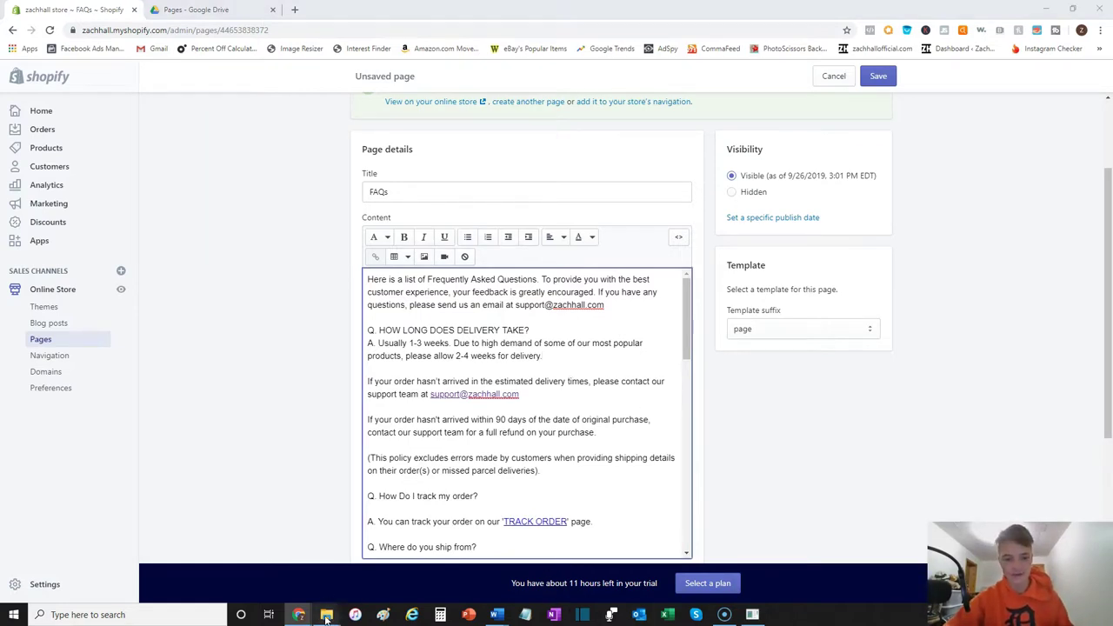
{"action": "left_click", "coordinate": [348, 561]}
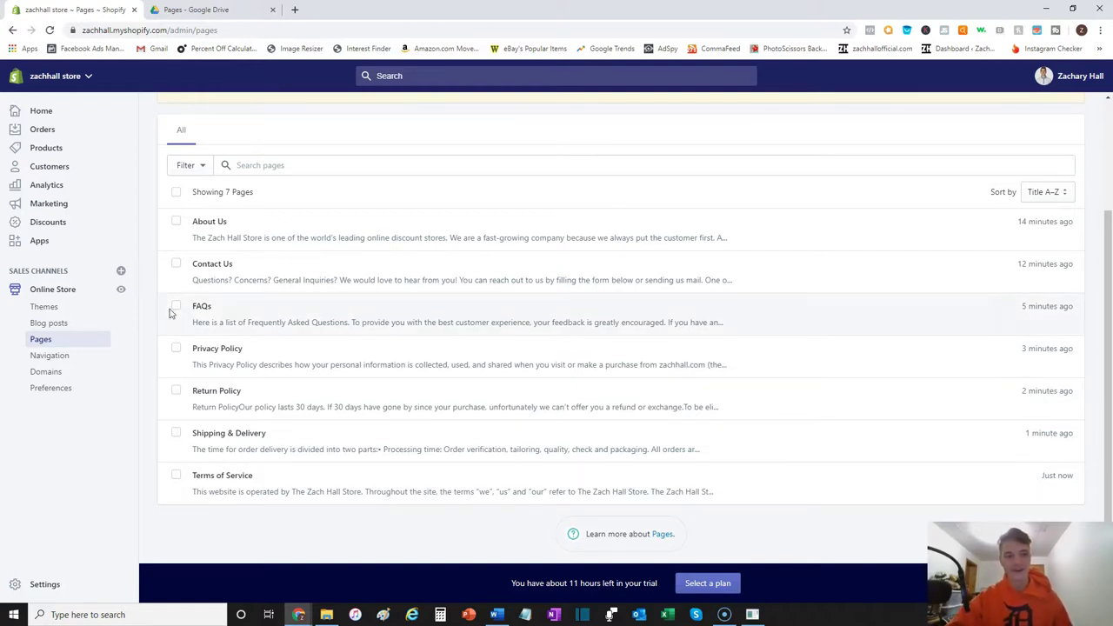
{"action": "scroll", "coordinate": [895, 339], "scroll_direction": "up", "scroll_amount": 3}
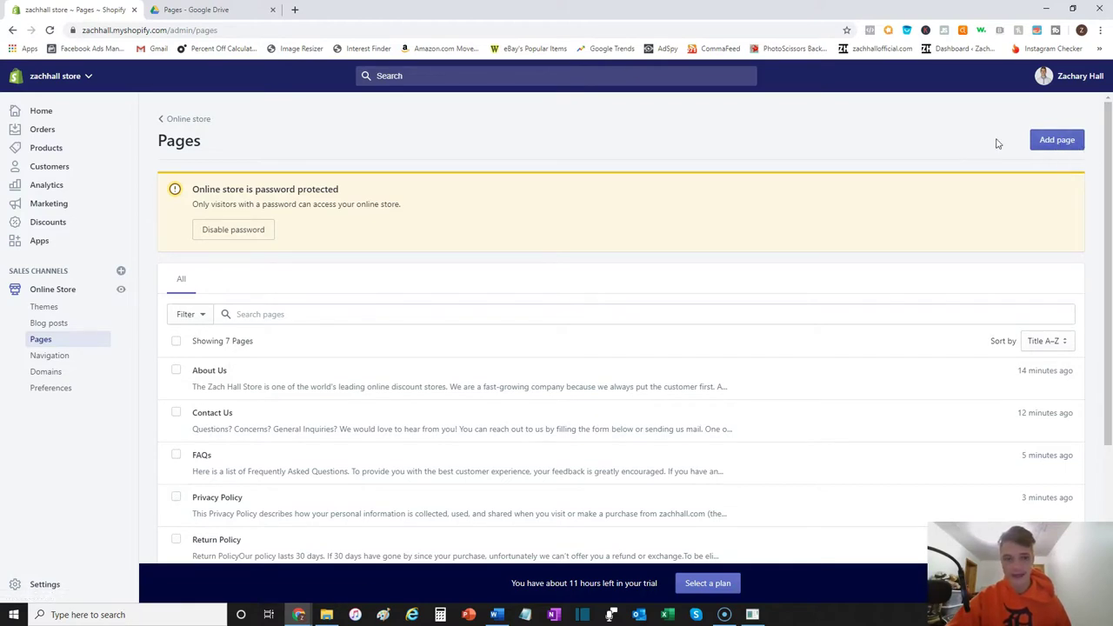
Step: Add a Main menu item named 'Track Order', leaving its link empty
{"action": "left_click", "coordinate": [49, 357]}
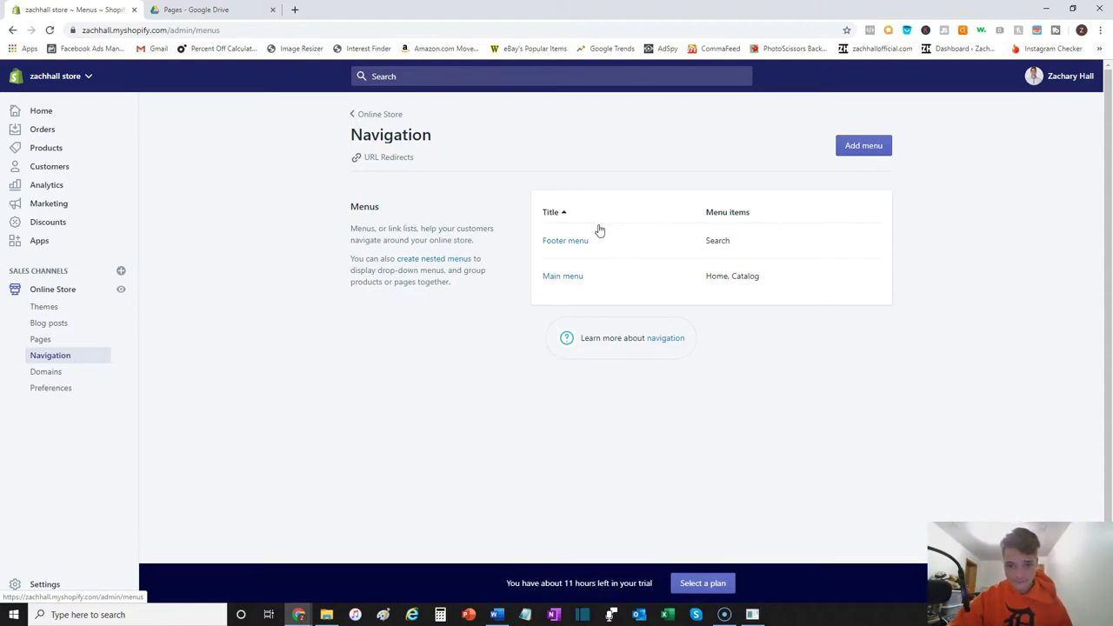
{"action": "left_click", "coordinate": [572, 277]}
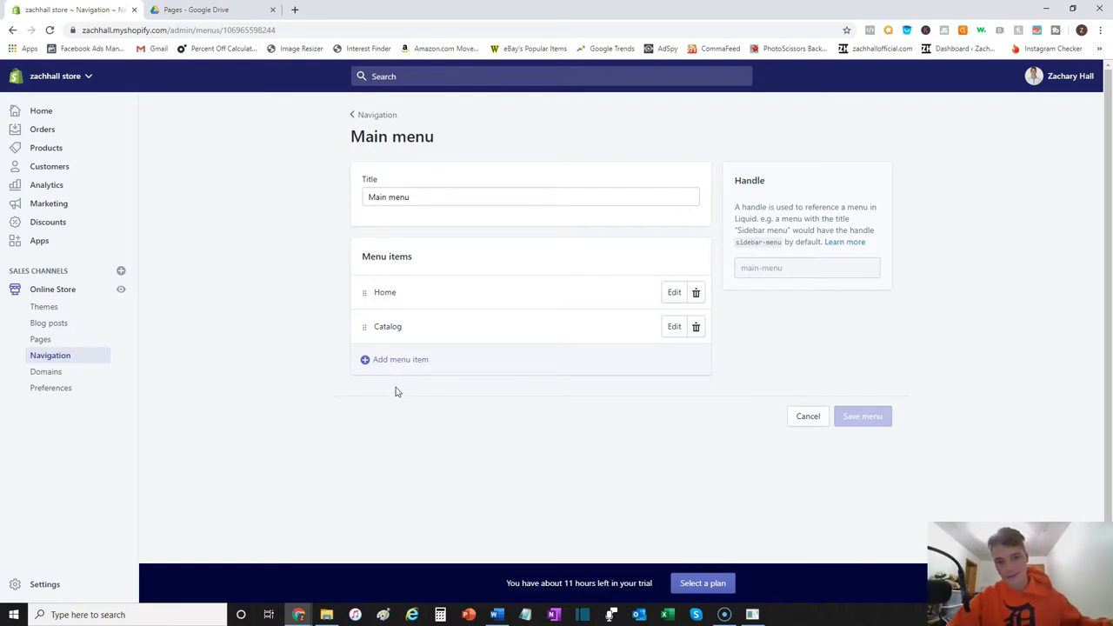
{"action": "left_click", "coordinate": [409, 373]}
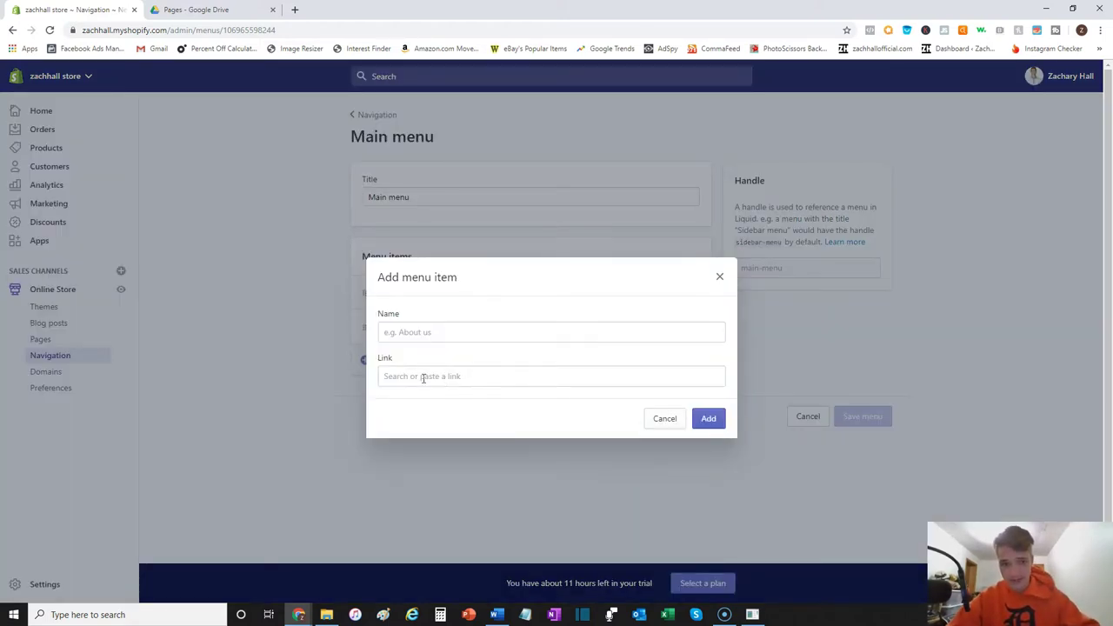
{"action": "left_click", "coordinate": [418, 336]}
{"action": "type", "text": "Track "}
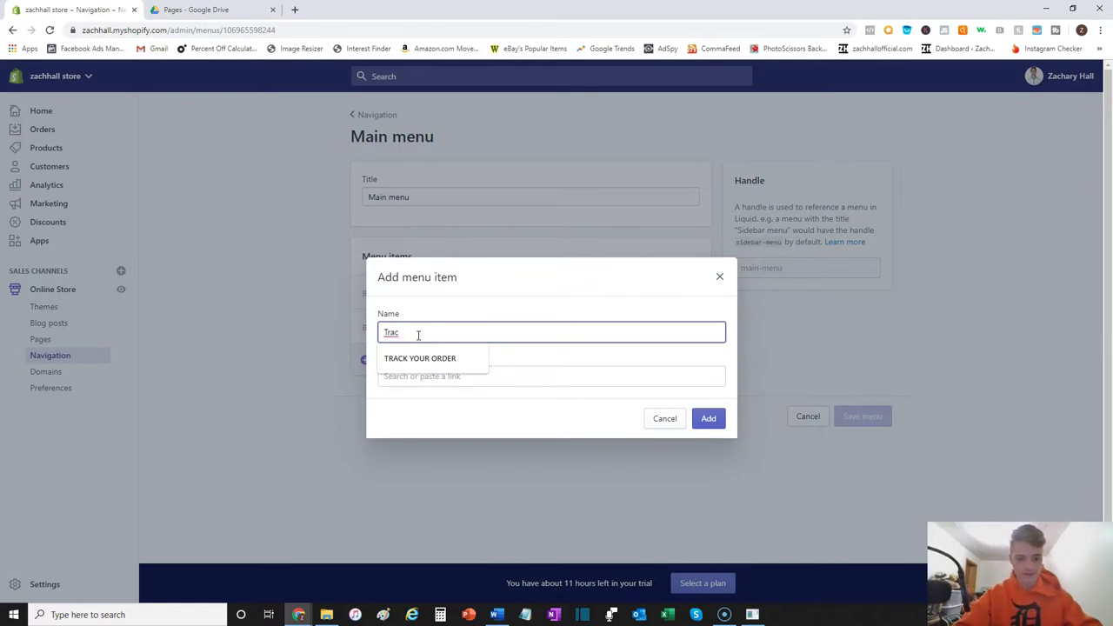
{"action": "type", "text": "You"}
{"action": "type", "text": "r Order"}
{"action": "double_click", "coordinate": [418, 336]}
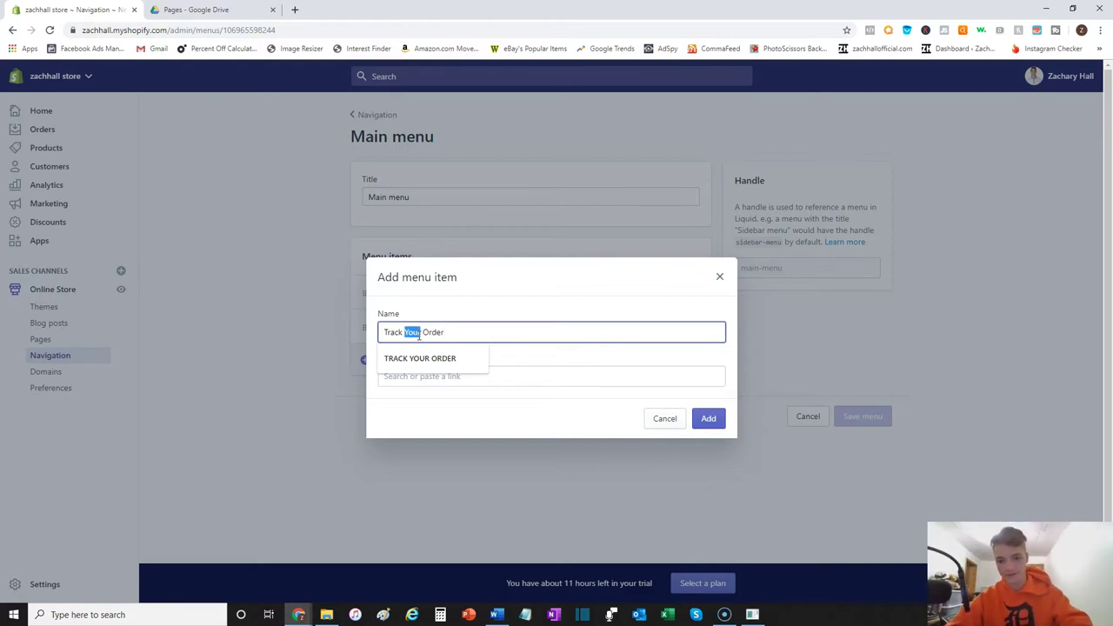
{"action": "key", "text": "BackSpace"}
{"action": "key", "text": "BackSpace"}
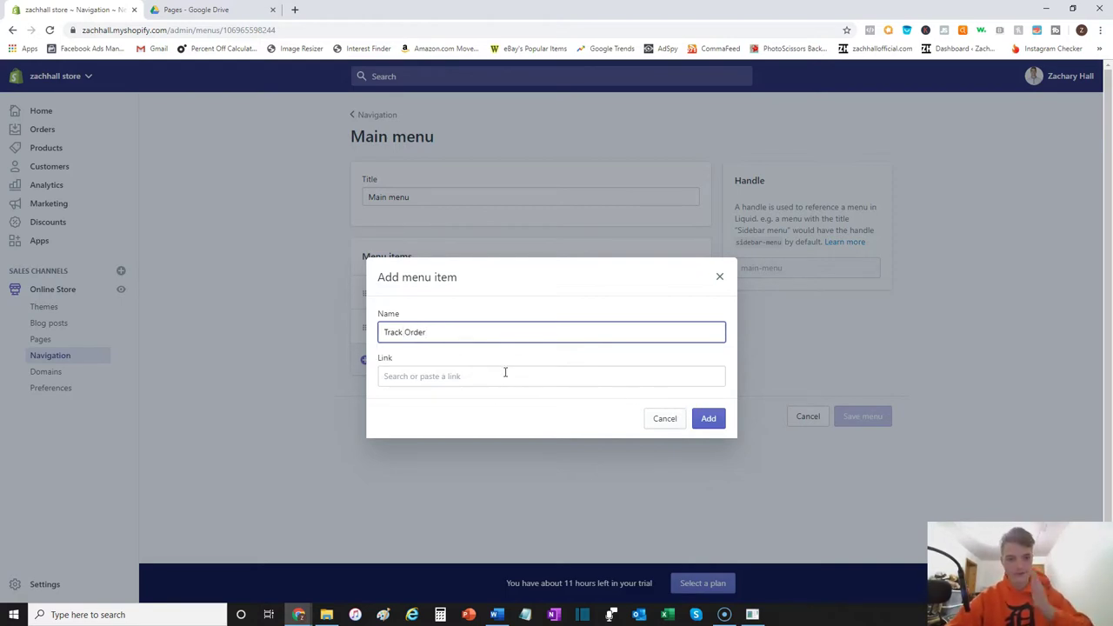
{"action": "left_click", "coordinate": [505, 376]}
{"action": "left_click", "coordinate": [480, 411]}
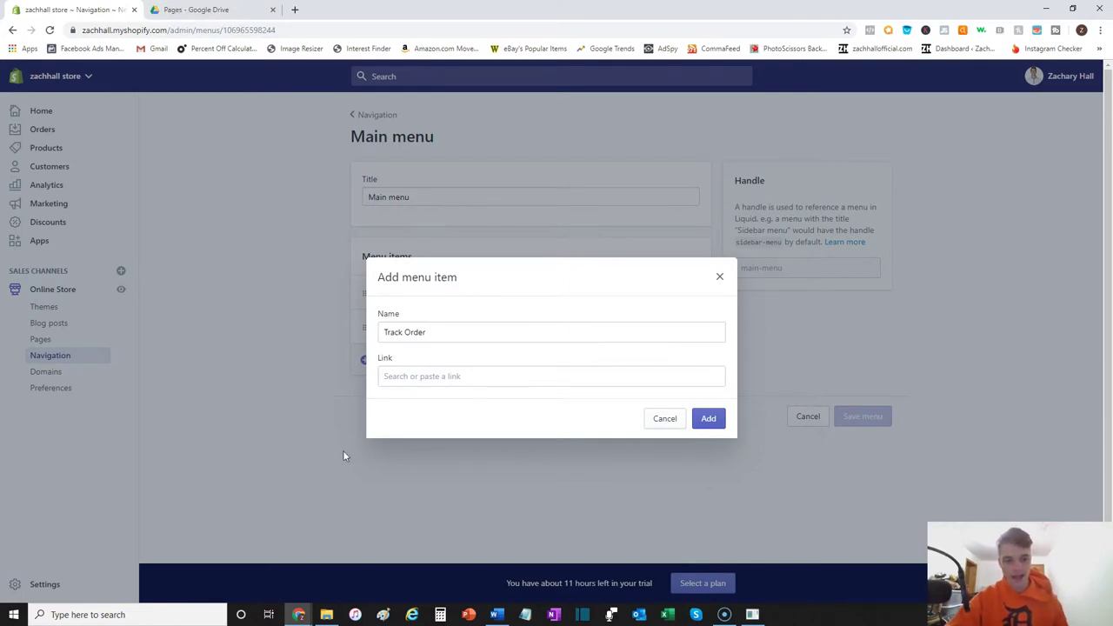
{"action": "mouse_move", "coordinate": [326, 615]}
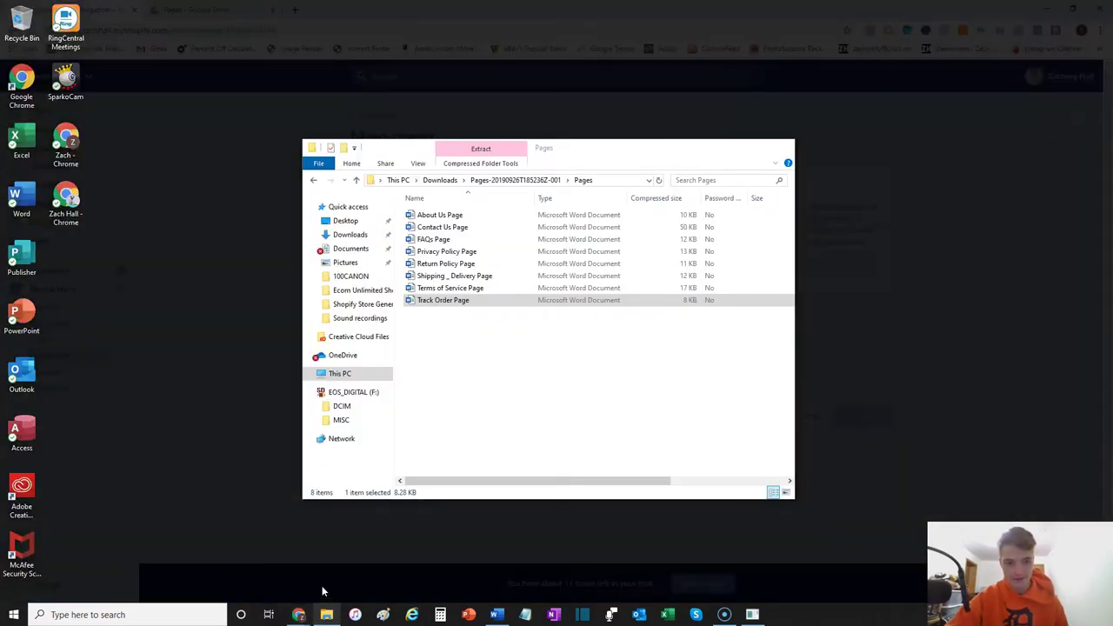
Step: Open Track Order Page.docx in Word and copy its Trackr app hyperlink
{"action": "left_click", "coordinate": [322, 583]}
{"action": "left_click", "coordinate": [508, 371]}
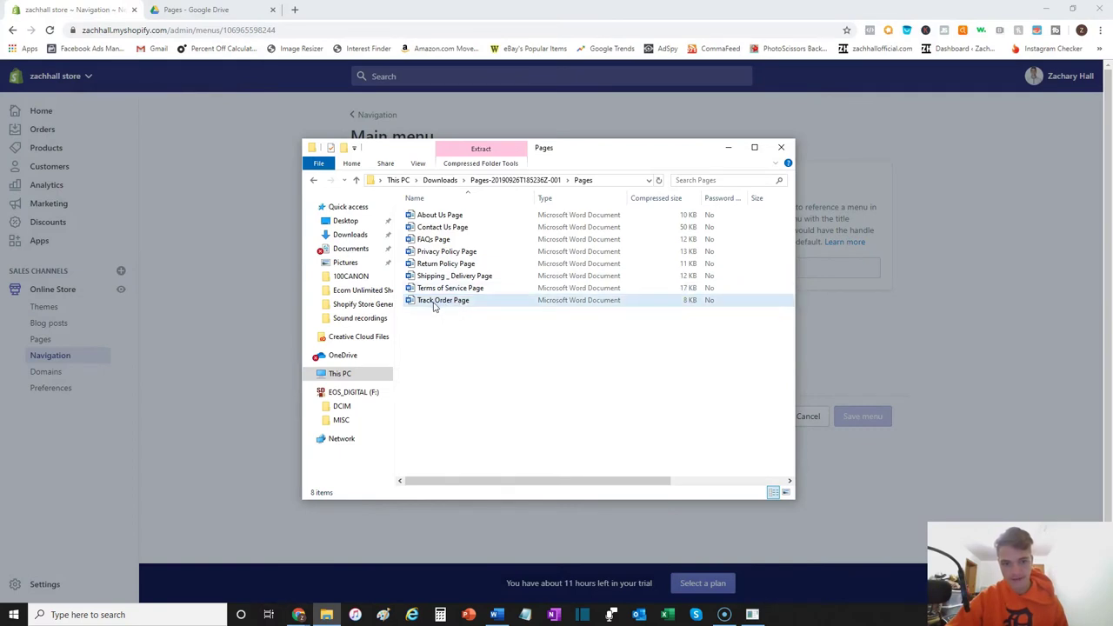
{"action": "double_click", "coordinate": [484, 301]}
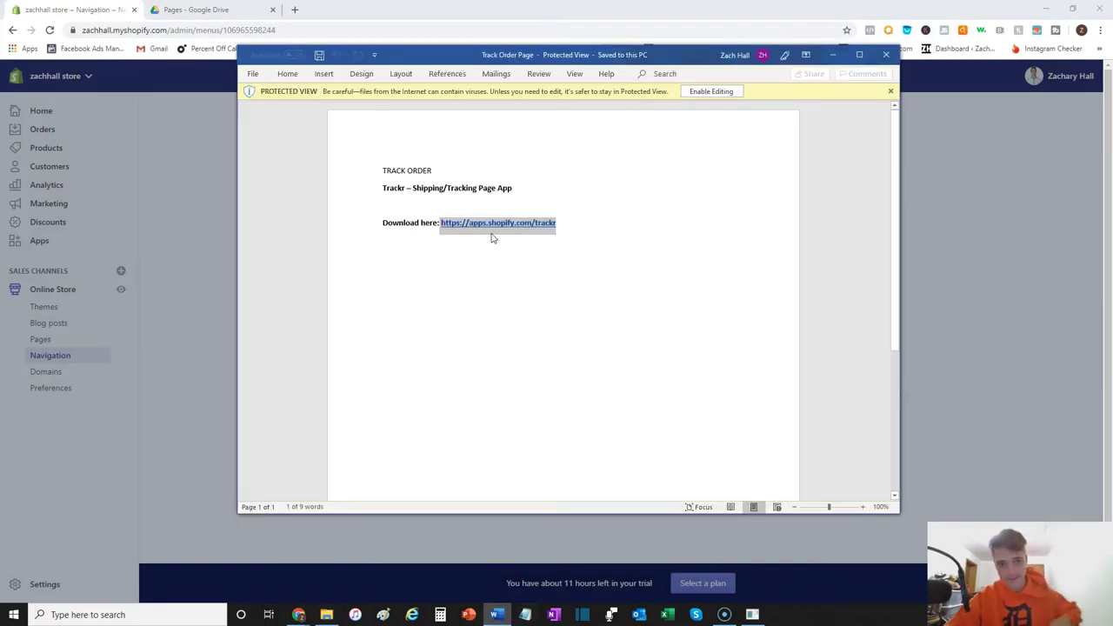
{"action": "right_click", "coordinate": [497, 224]}
{"action": "left_click", "coordinate": [518, 251]}
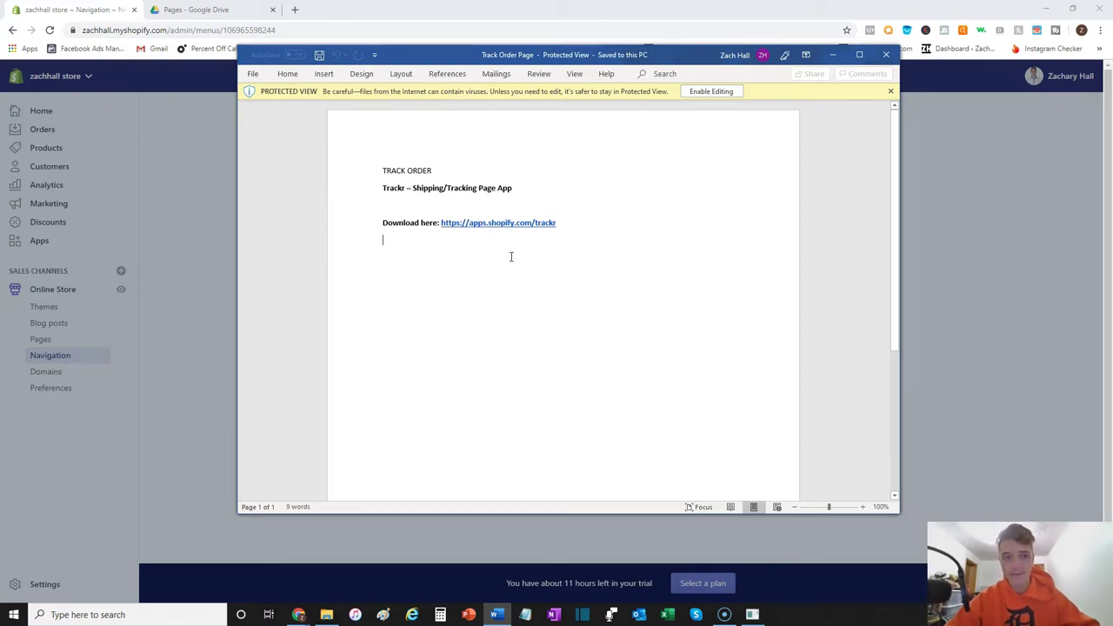
Step: Install the Trackr Order Tracking app from apps.shopify.com/trackr, logging in with the store's myshopify URL
{"action": "left_click", "coordinate": [157, 211]}
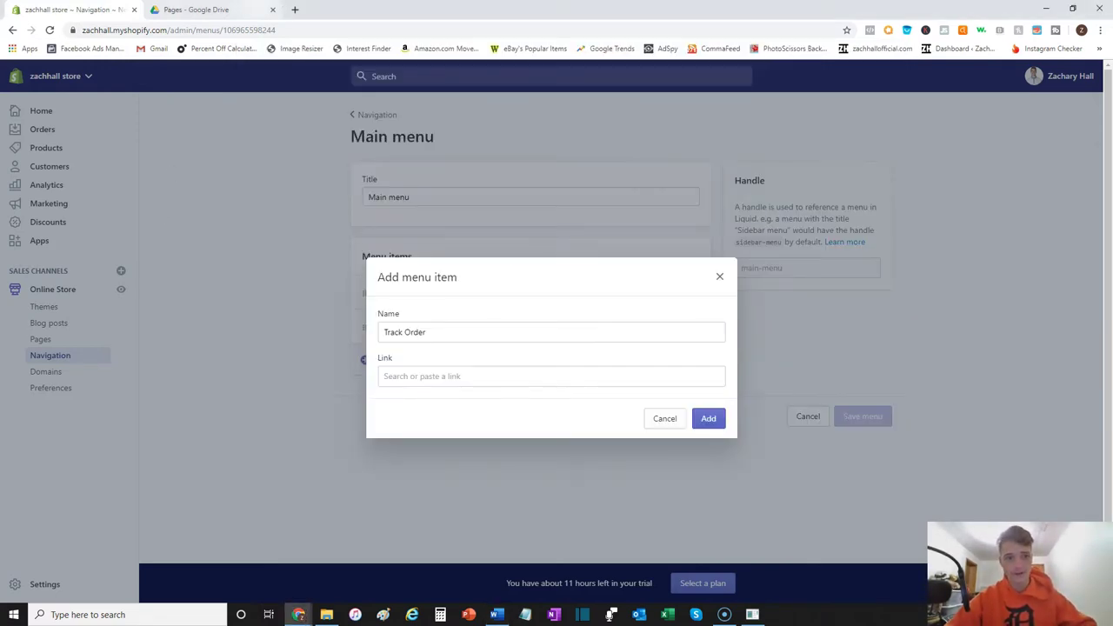
{"action": "left_click", "coordinate": [295, 10]}
{"action": "key", "text": "ctrl+v"}
{"action": "key", "text": "Return"}
{"action": "left_click", "coordinate": [290, 287]}
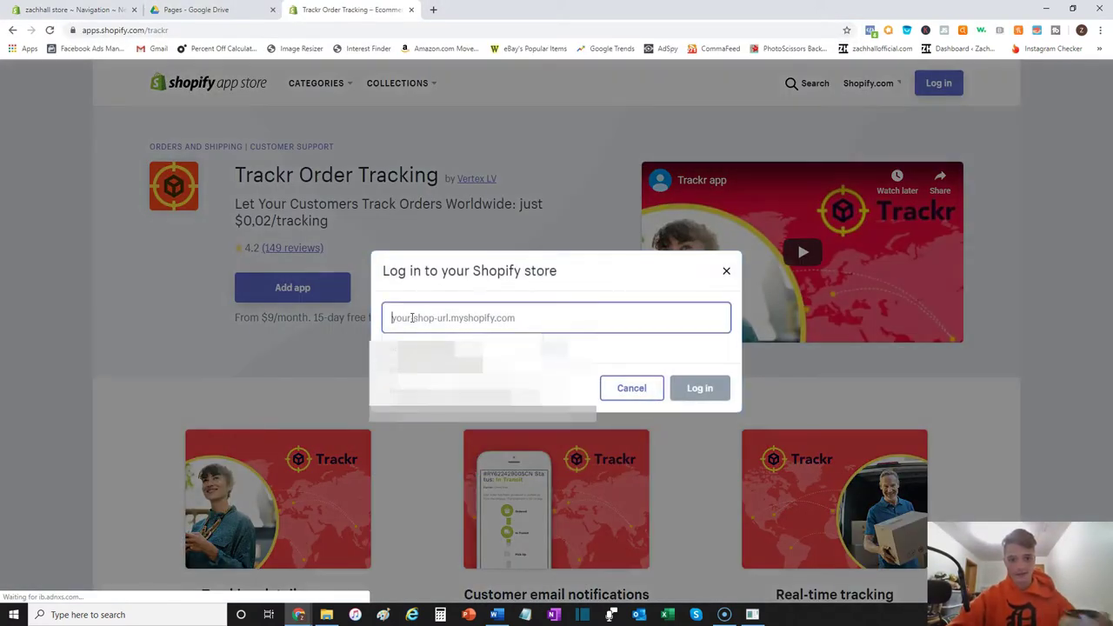
{"action": "type", "text": "zach"}
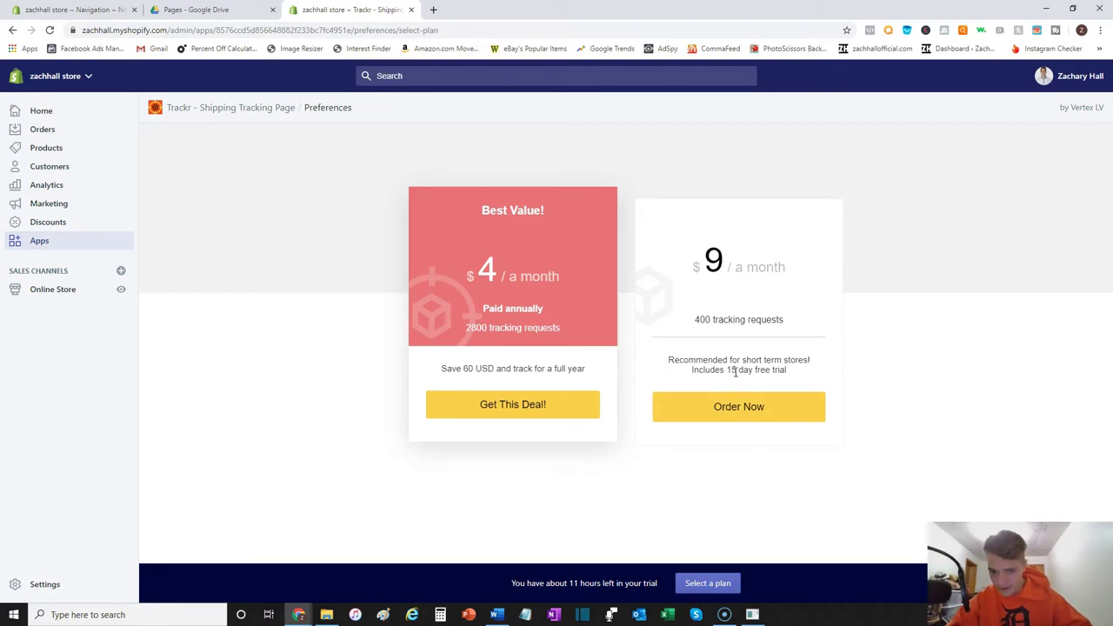
Step: Order Trackr's $9-a-month plan that includes the 15-day free trial
{"action": "left_click_drag", "start_coordinate": [725, 372], "coordinate": [765, 373]}
{"action": "left_click", "coordinate": [792, 446]}
{"action": "left_click", "coordinate": [770, 419]}
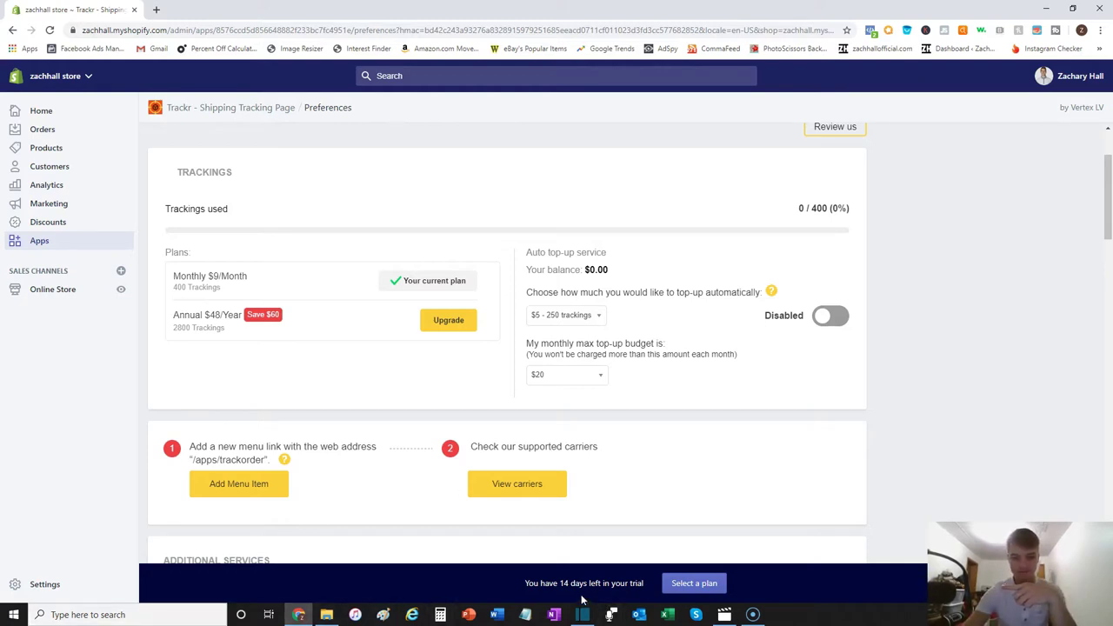
Step: Check the active Monthly $9 plan, with 14 days left in the trial
{"action": "left_click_drag", "start_coordinate": [559, 583], "coordinate": [604, 583]}
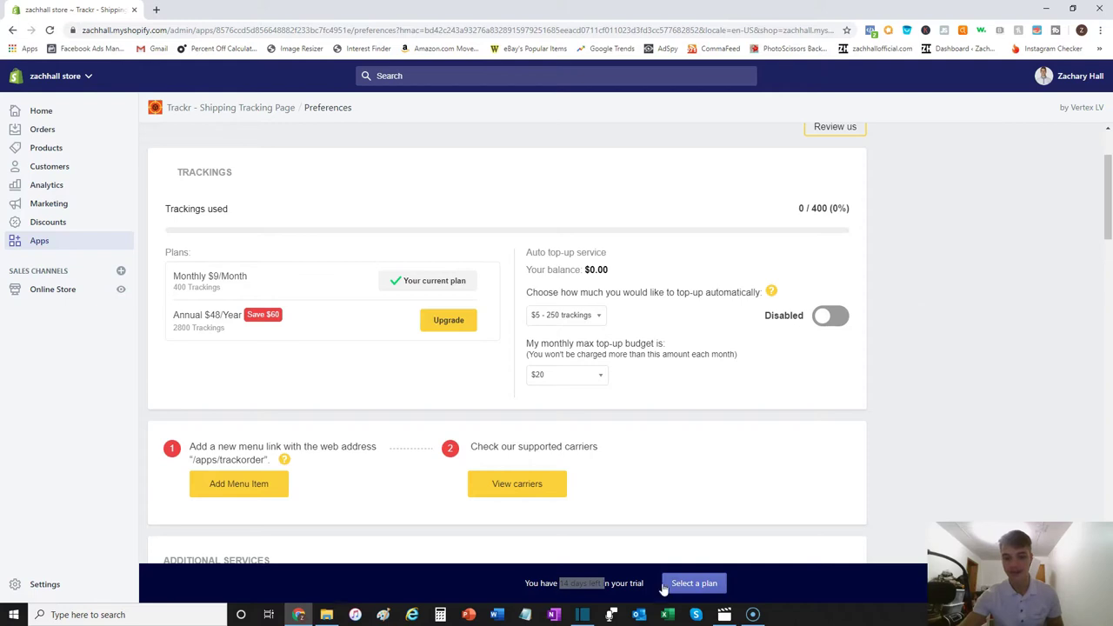
{"action": "triple_click", "coordinate": [592, 587]}
{"action": "left_click", "coordinate": [592, 589]}
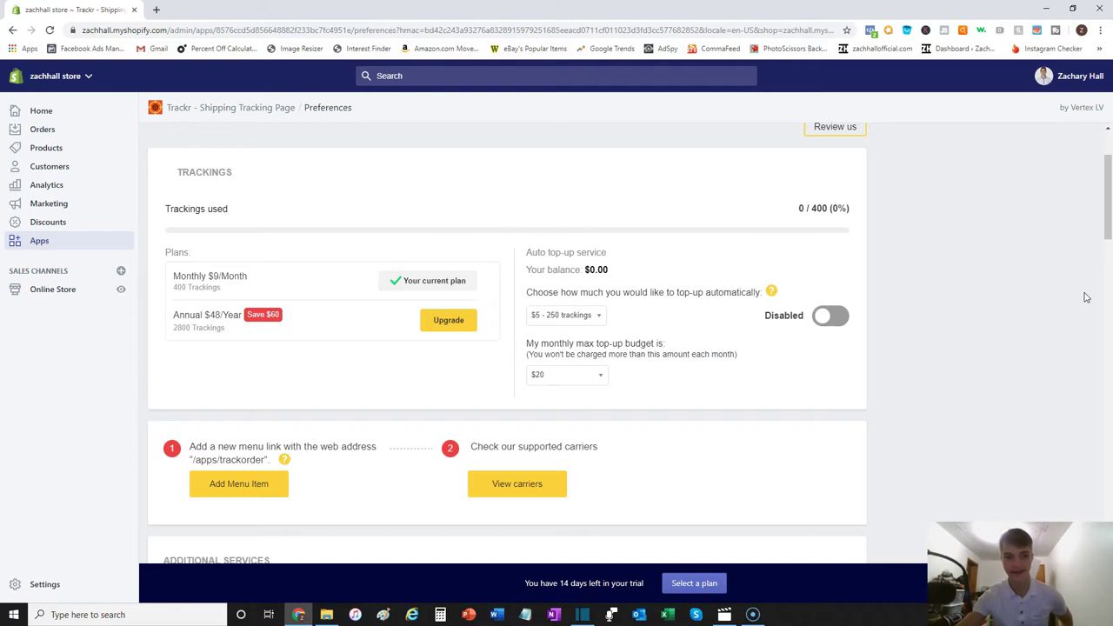
Step: Turn on Trackr's Tracking info translation under Additional Services
{"action": "scroll", "coordinate": [783, 315], "scroll_direction": "up", "scroll_amount": 2}
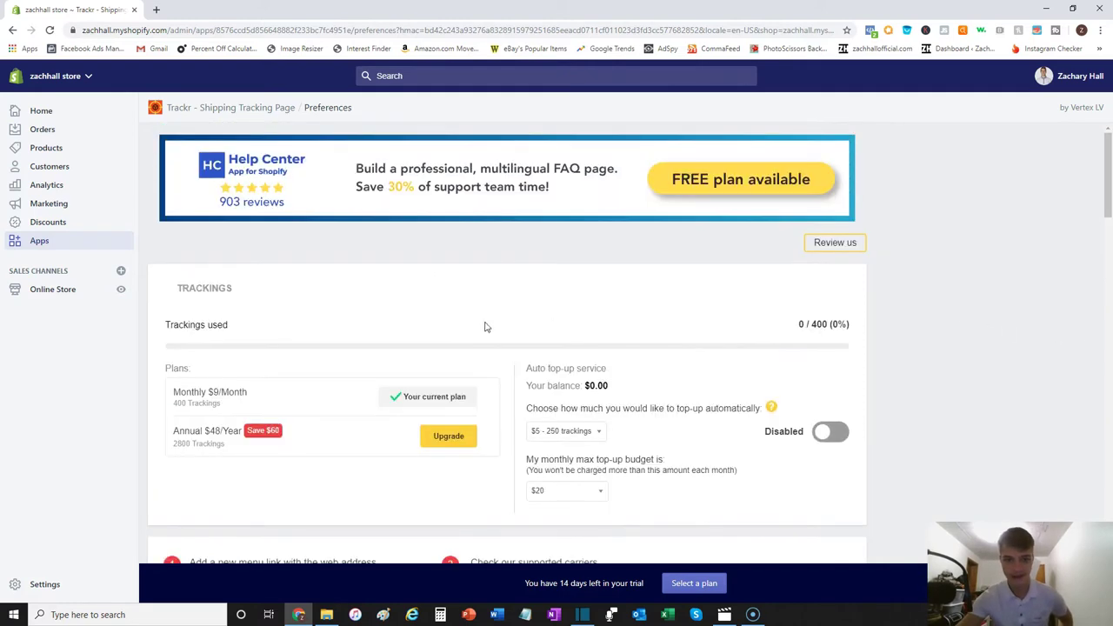
{"action": "scroll", "coordinate": [461, 316], "scroll_direction": "down", "scroll_amount": 5}
{"action": "scroll", "coordinate": [484, 316], "scroll_direction": "down", "scroll_amount": 4}
{"action": "scroll", "coordinate": [703, 249], "scroll_direction": "up", "scroll_amount": 2}
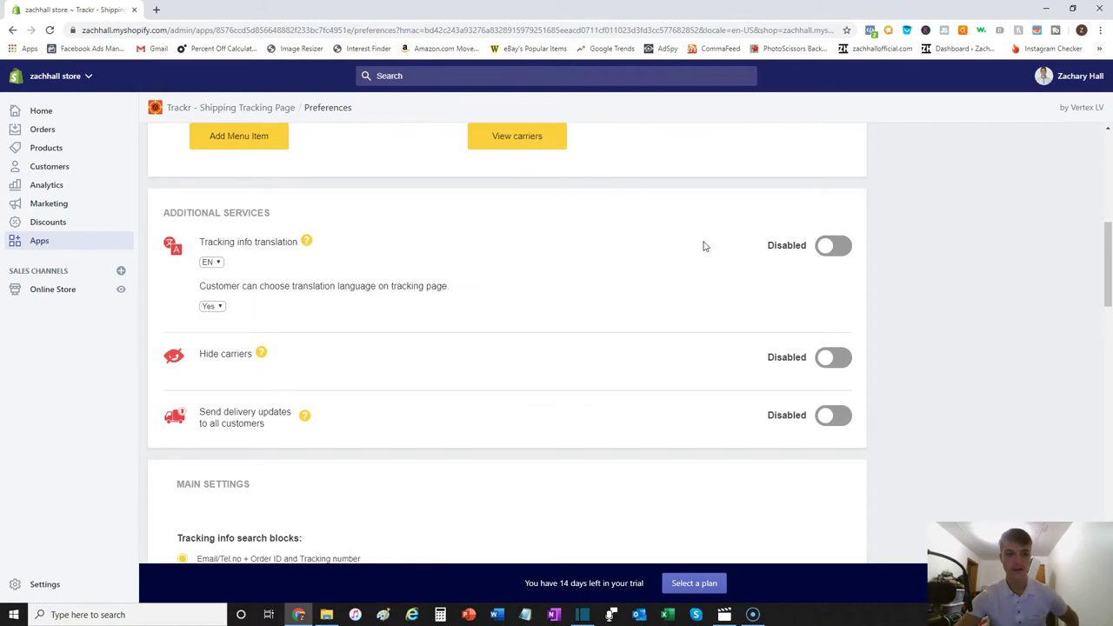
{"action": "left_click", "coordinate": [832, 253]}
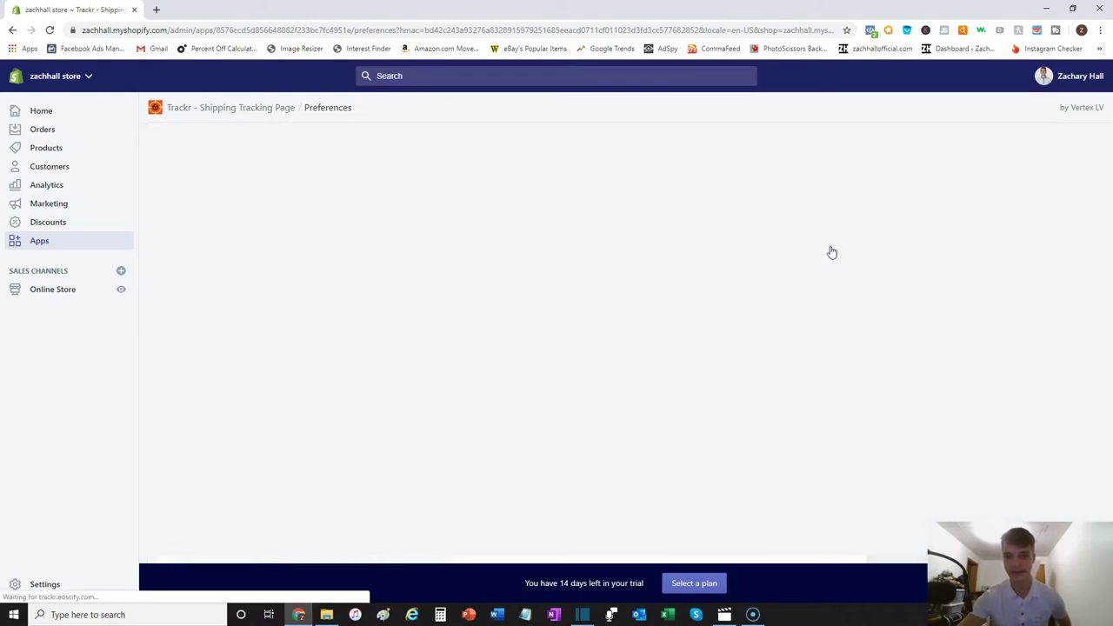
Step: Review the remaining Trackr preferences: carrier hiding, delivery updates, colours and seller message
{"action": "scroll", "coordinate": [459, 350], "scroll_direction": "down", "scroll_amount": 6}
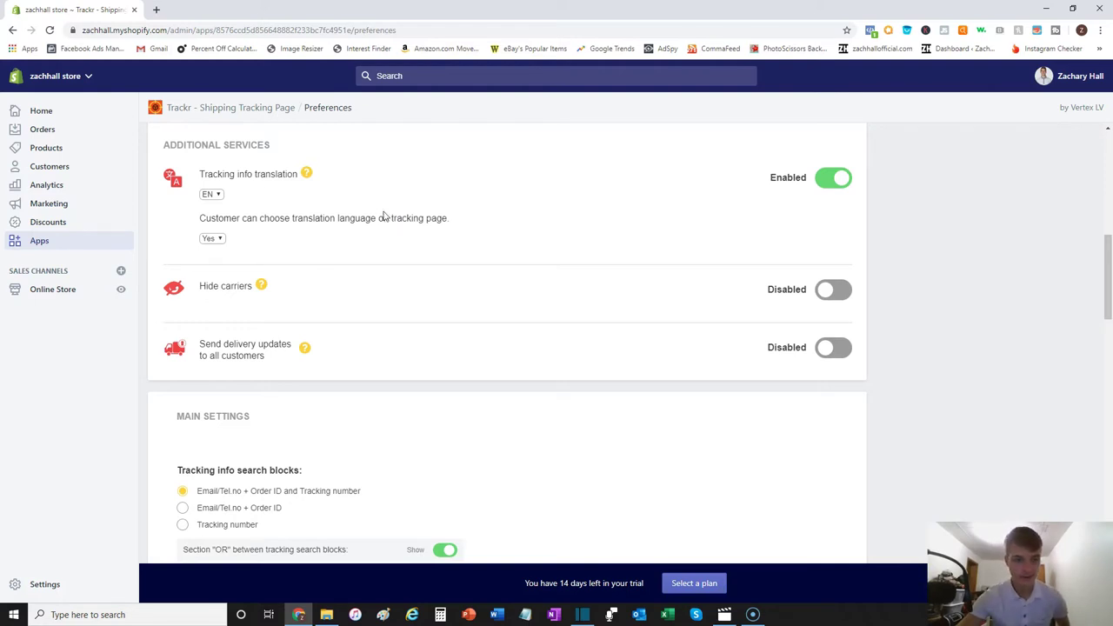
{"action": "scroll", "coordinate": [365, 215], "scroll_direction": "down", "scroll_amount": 3}
{"action": "scroll", "coordinate": [269, 208], "scroll_direction": "up", "scroll_amount": 2}
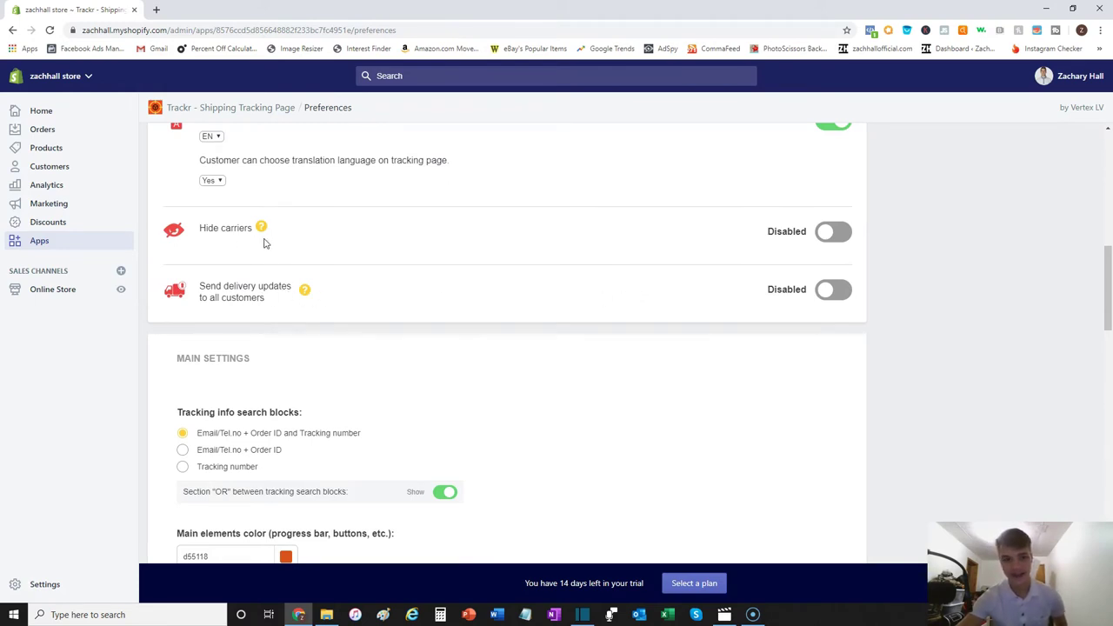
{"action": "scroll", "coordinate": [627, 244], "scroll_direction": "down", "scroll_amount": 3}
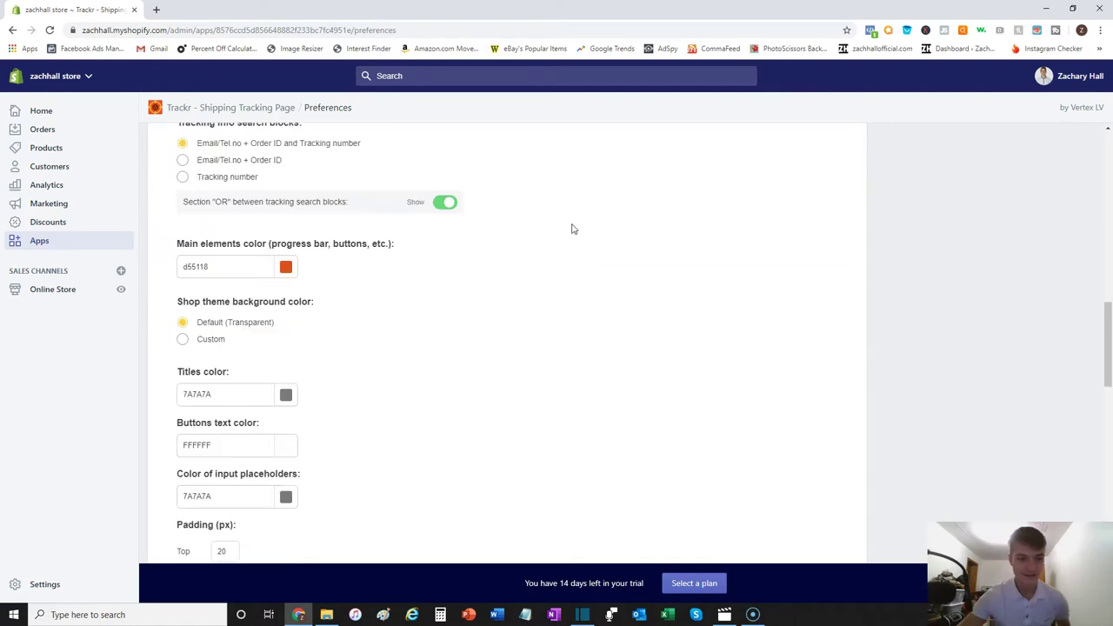
{"action": "scroll", "coordinate": [383, 261], "scroll_direction": "down", "scroll_amount": 2}
{"action": "scroll", "coordinate": [255, 379], "scroll_direction": "down", "scroll_amount": 2}
{"action": "scroll", "coordinate": [303, 385], "scroll_direction": "up", "scroll_amount": 5}
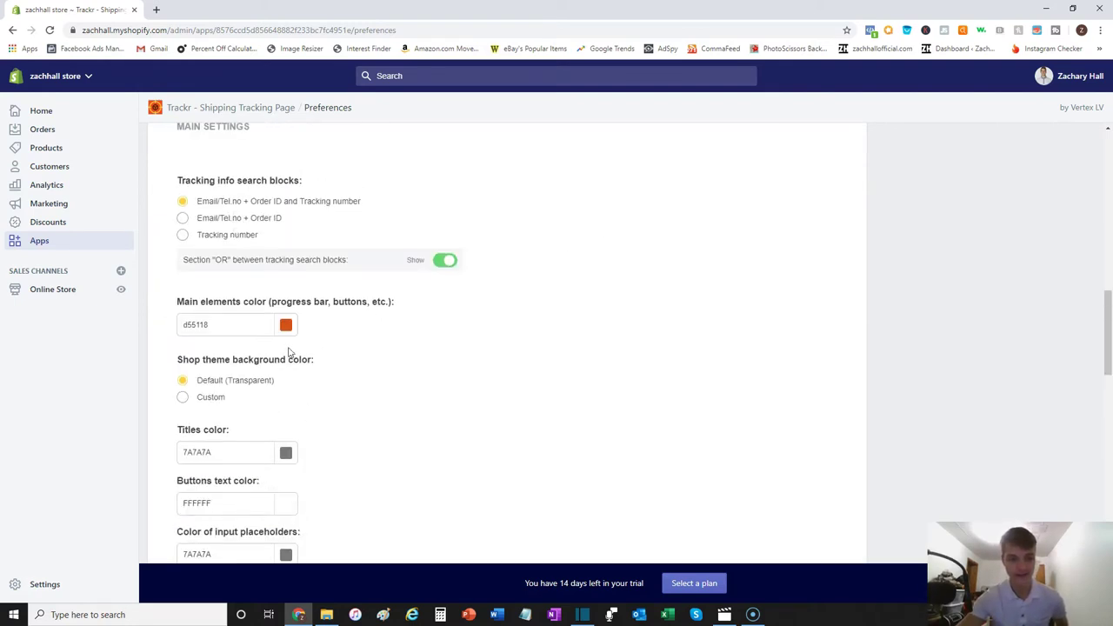
{"action": "scroll", "coordinate": [300, 383], "scroll_direction": "up", "scroll_amount": 4}
{"action": "scroll", "coordinate": [295, 362], "scroll_direction": "up", "scroll_amount": 3}
{"action": "scroll", "coordinate": [295, 362], "scroll_direction": "up", "scroll_amount": 3}
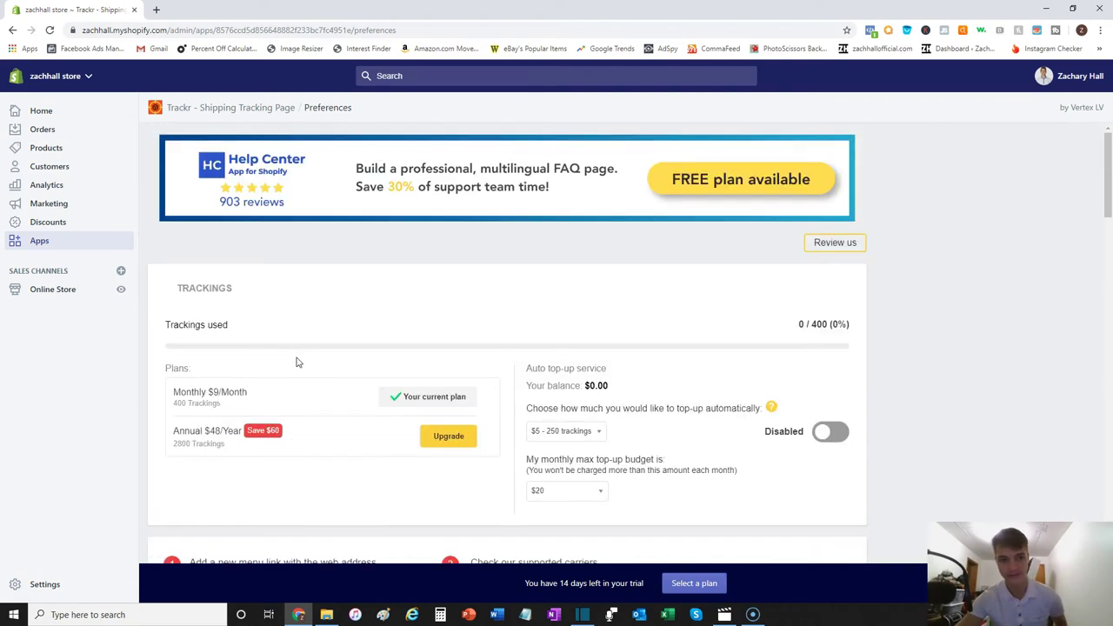
{"action": "scroll", "coordinate": [295, 362], "scroll_direction": "down", "scroll_amount": 1}
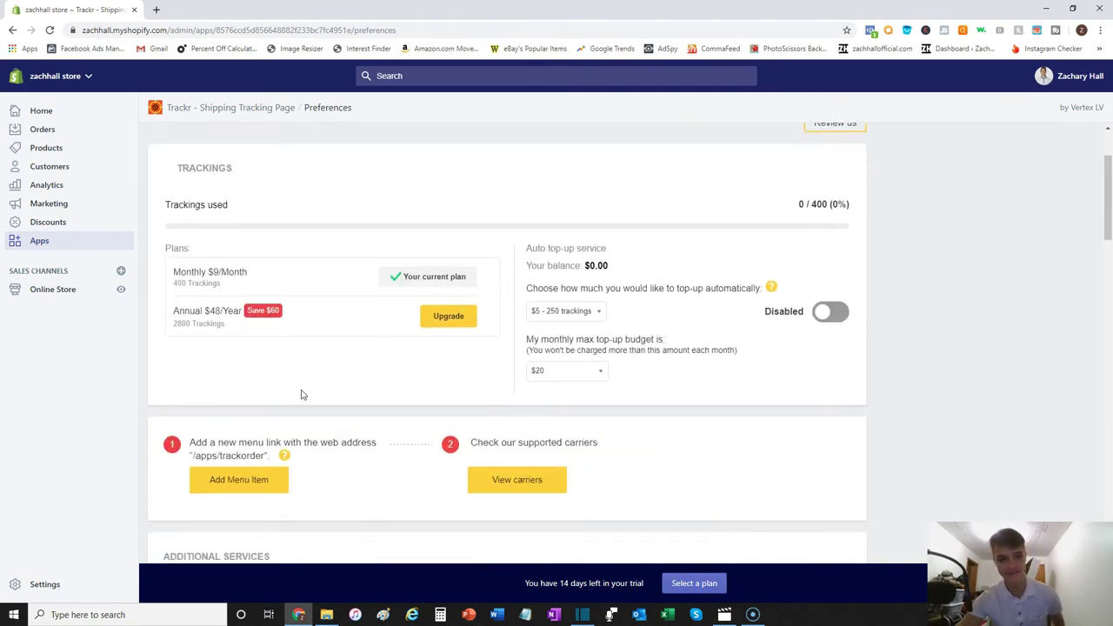
{"action": "scroll", "coordinate": [302, 395], "scroll_direction": "down", "scroll_amount": 1}
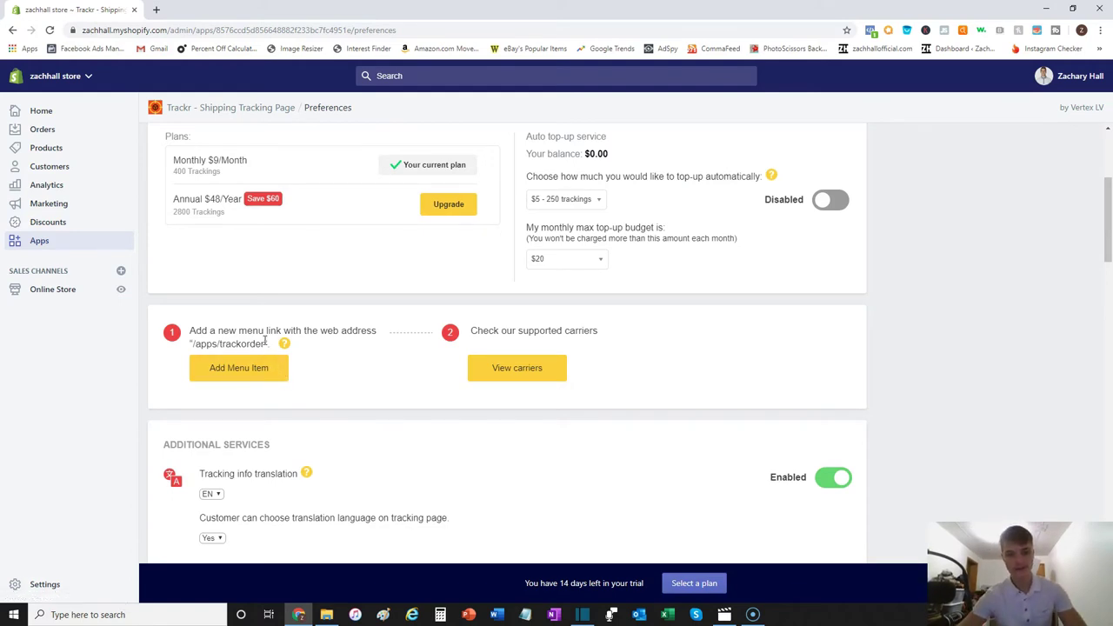
Step: Copy the /apps/trackorder path and load the storefront home page in a new tab
{"action": "left_click_drag", "start_coordinate": [259, 346], "coordinate": [197, 347]}
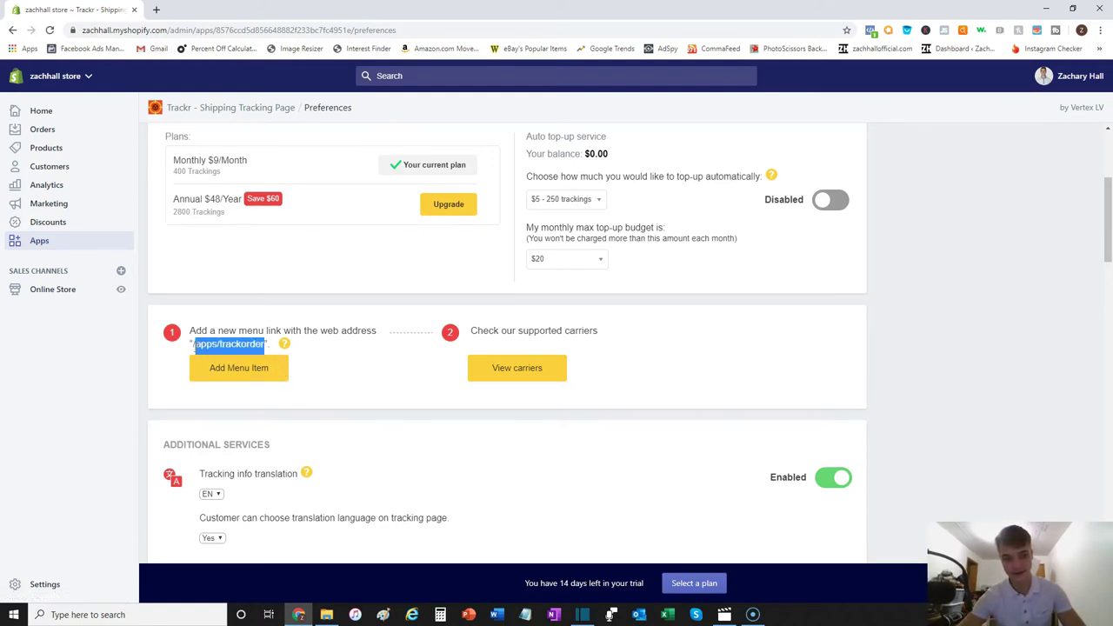
{"action": "right_click", "coordinate": [199, 346]}
{"action": "left_click", "coordinate": [216, 356]}
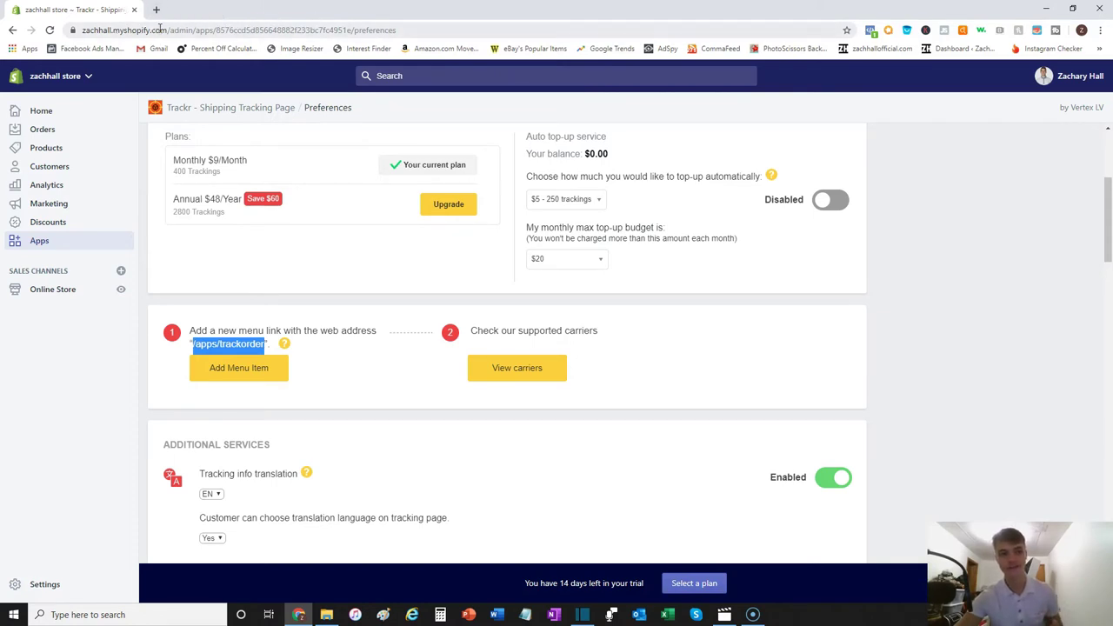
{"action": "left_click_drag", "start_coordinate": [165, 30], "coordinate": [84, 31]}
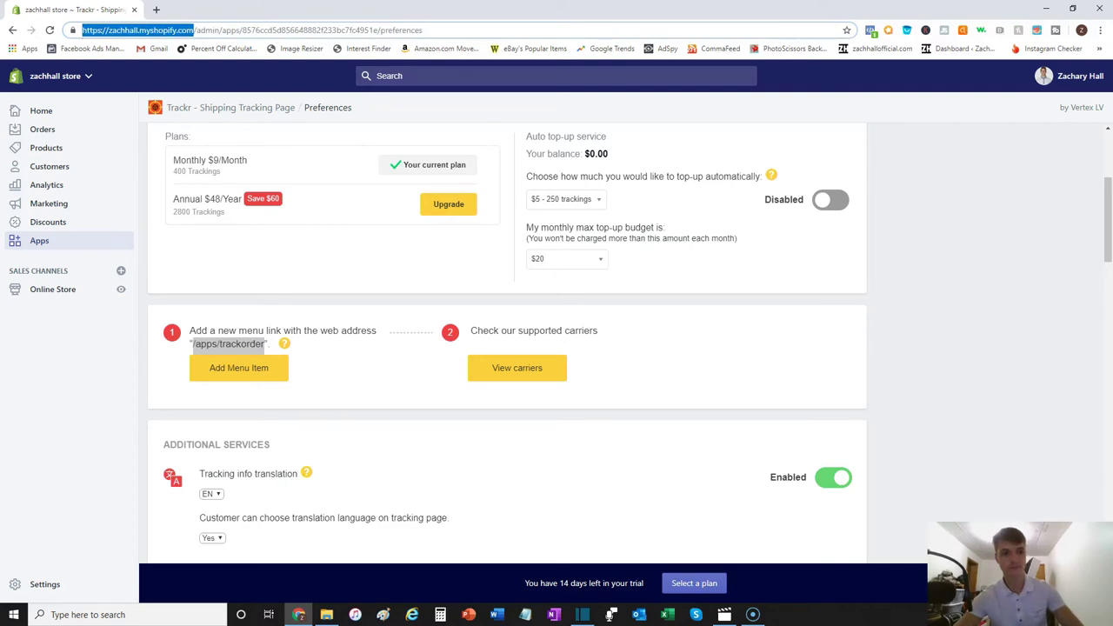
{"action": "left_click", "coordinate": [157, 10]}
{"action": "key", "text": "ctrl+v"}
{"action": "key", "text": "Return"}
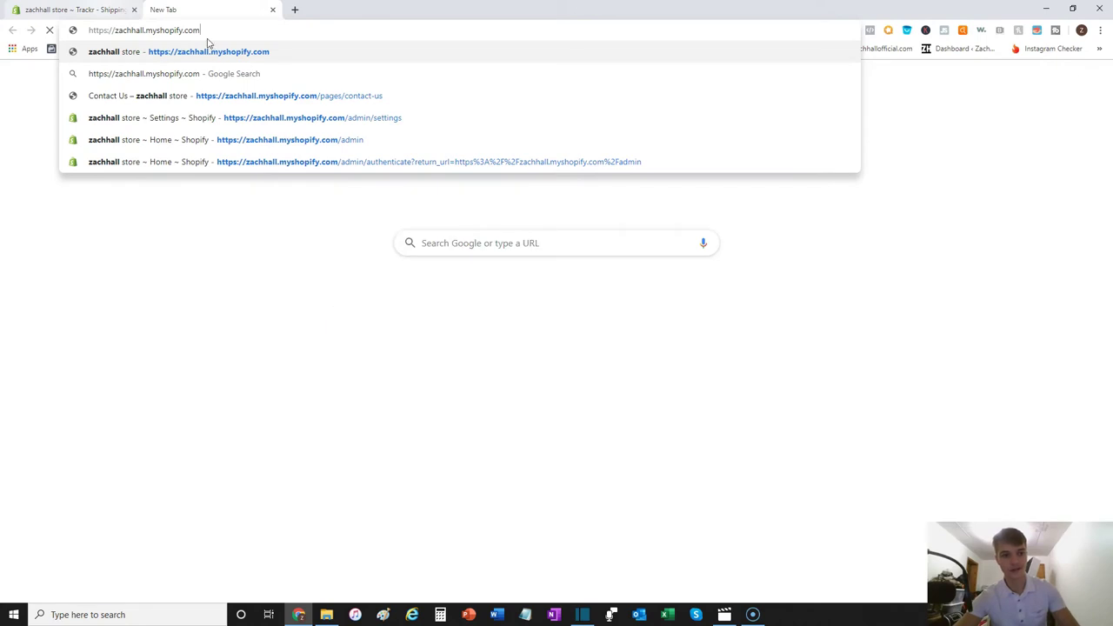
Step: Append /apps/trackorder to the store address, load the Track your order page, then return to Trackr
{"action": "key", "text": "ctrl+Tab"}
{"action": "right_click", "coordinate": [250, 348]}
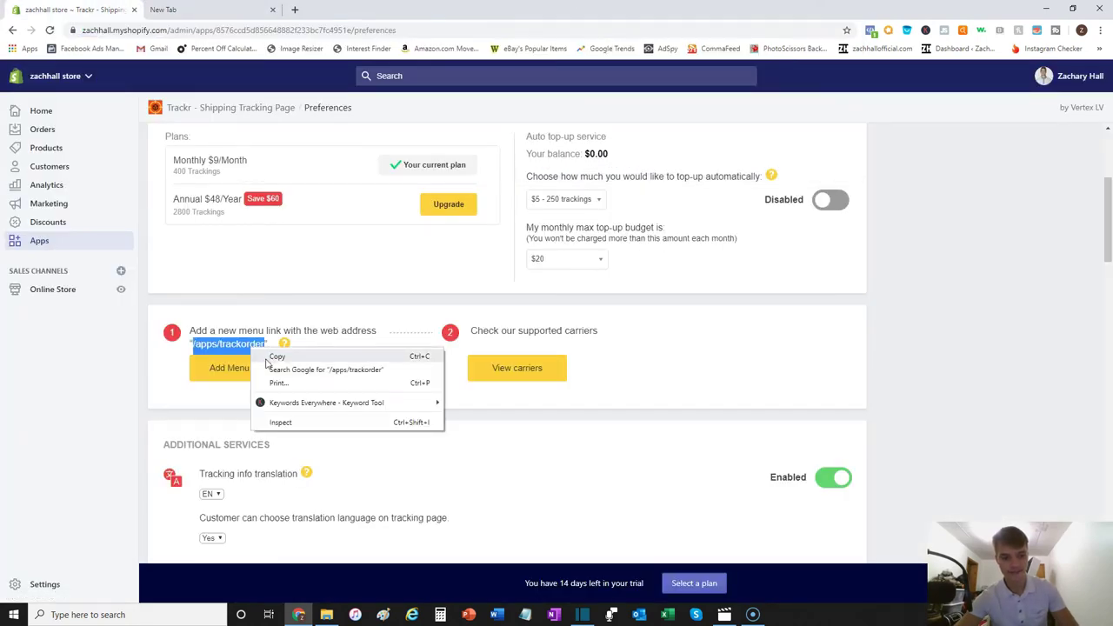
{"action": "left_click", "coordinate": [276, 356]}
{"action": "left_click", "coordinate": [174, 10]}
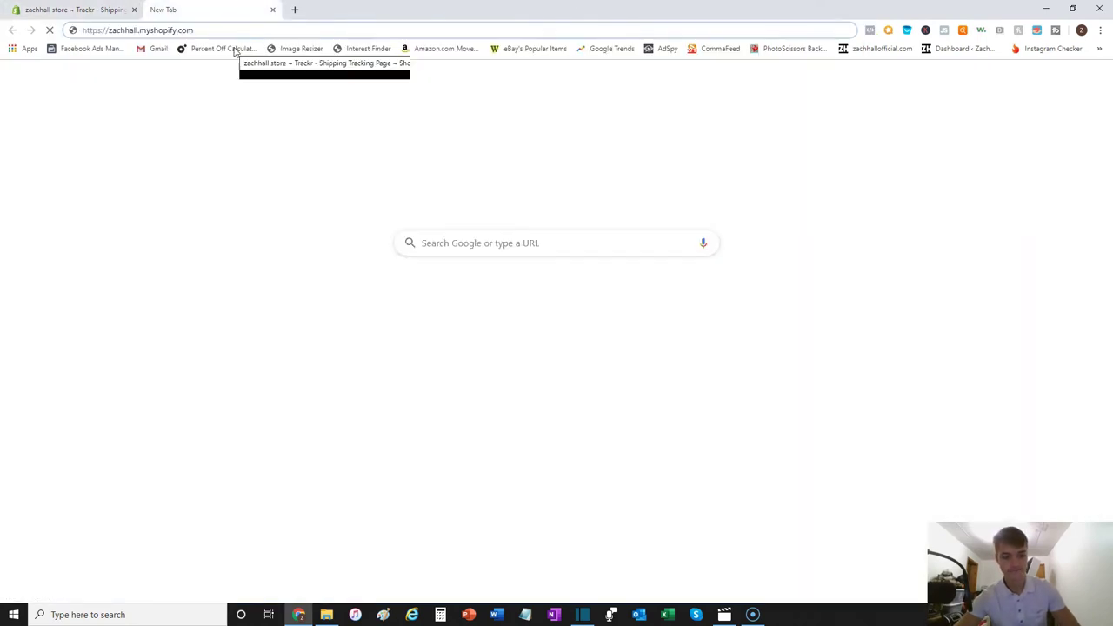
{"action": "key", "text": "ctrl+v"}
{"action": "left_click", "coordinate": [232, 53]}
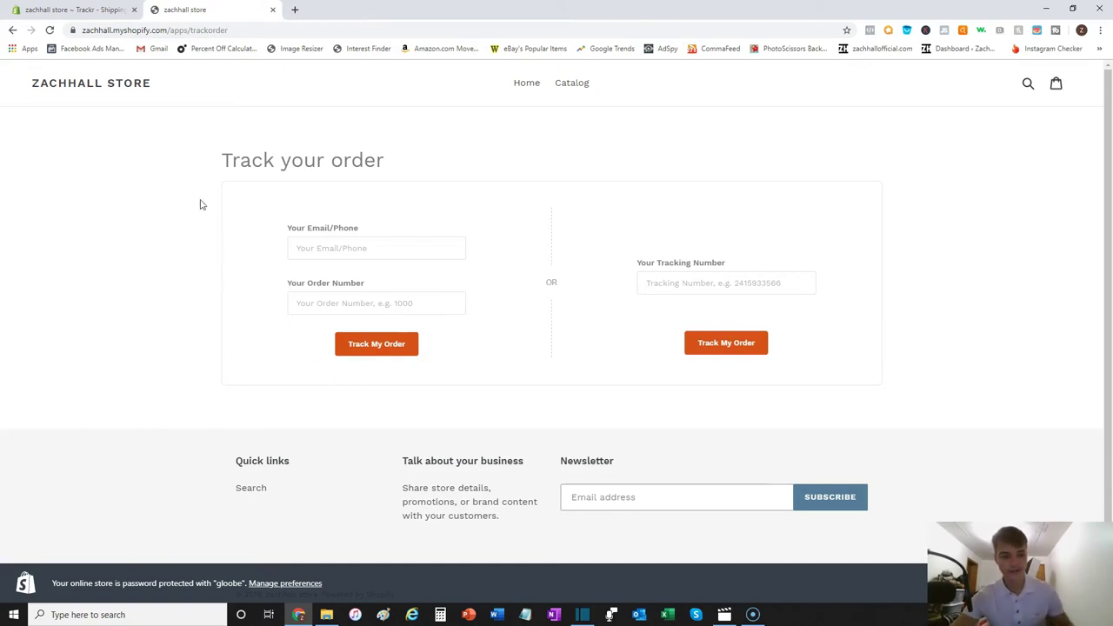
{"action": "key", "text": "ctrl+shift+Tab"}
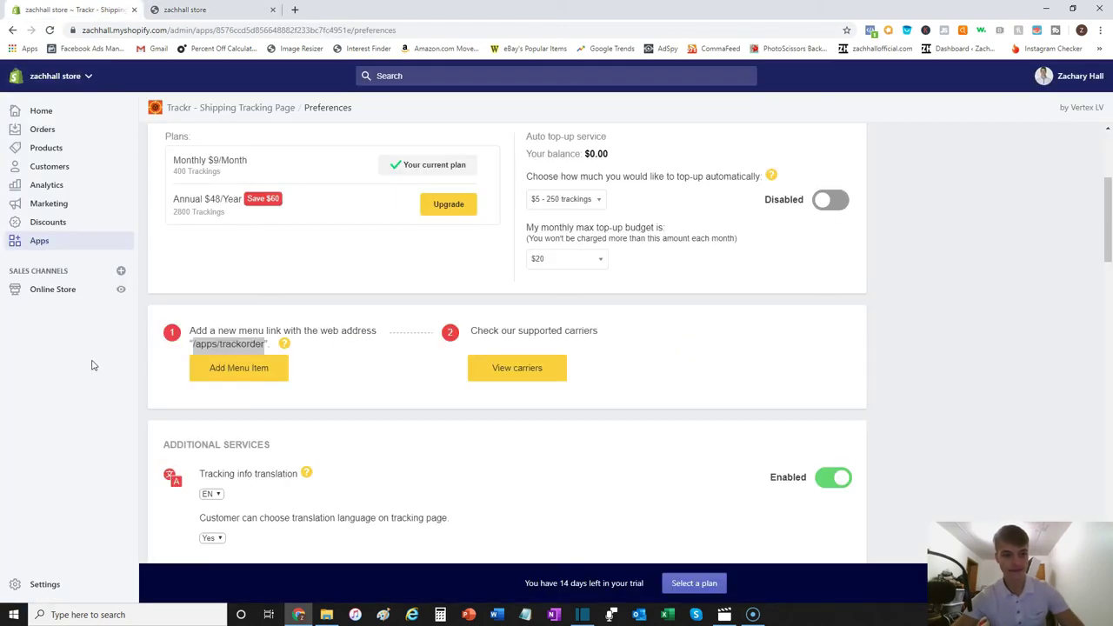
Step: Go to Settings and open the Legal page with its policy editors
{"action": "scroll", "coordinate": [171, 418], "scroll_direction": "down", "scroll_amount": 2}
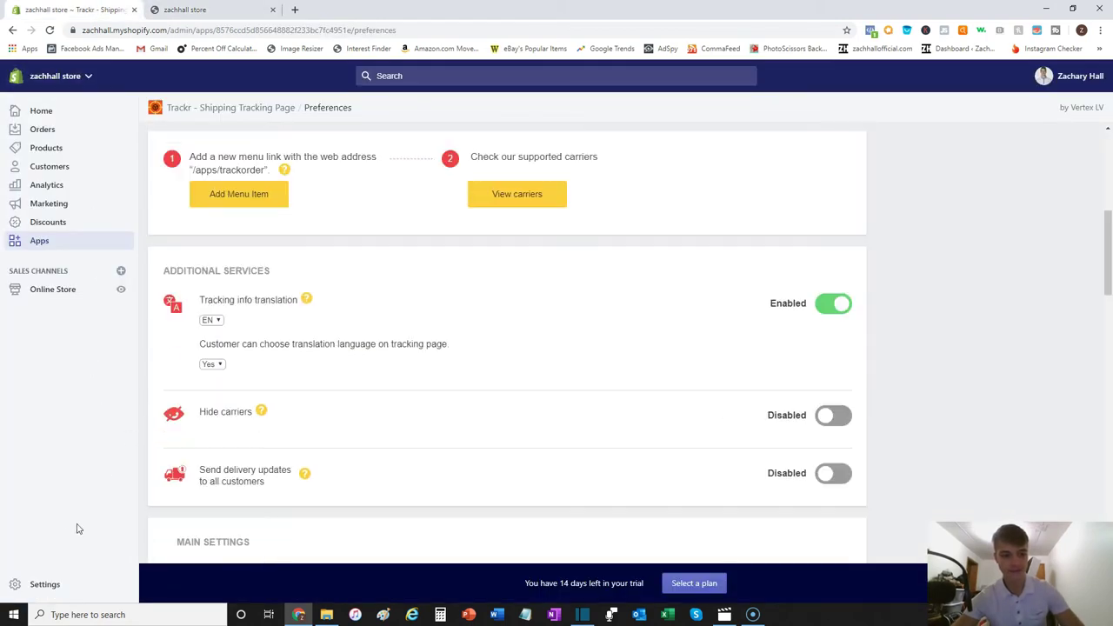
{"action": "left_click", "coordinate": [72, 586]}
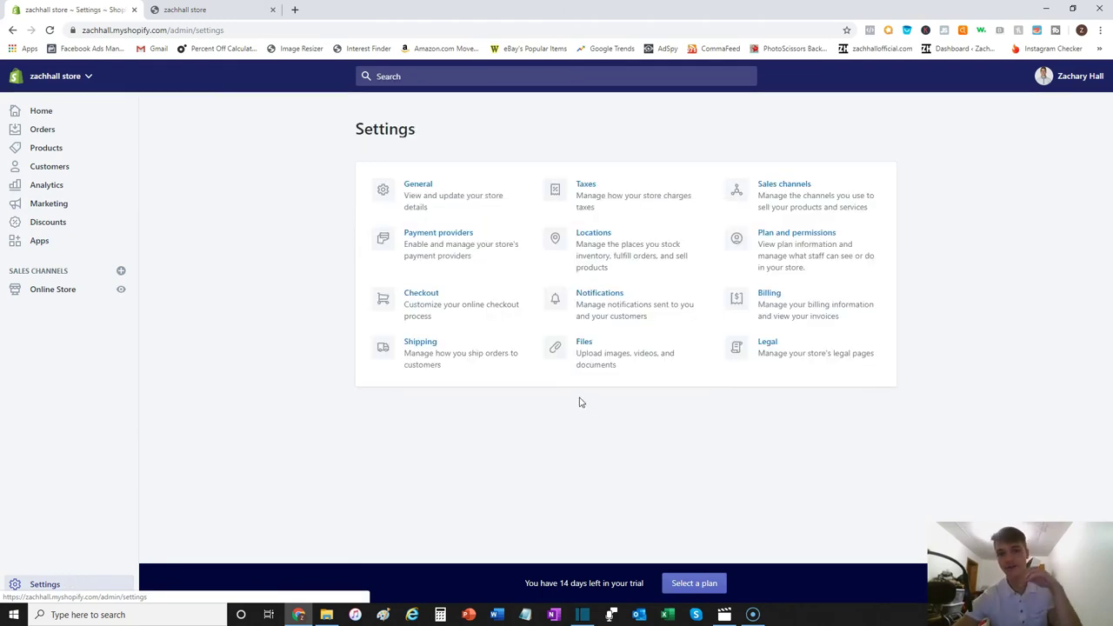
{"action": "left_click", "coordinate": [757, 362]}
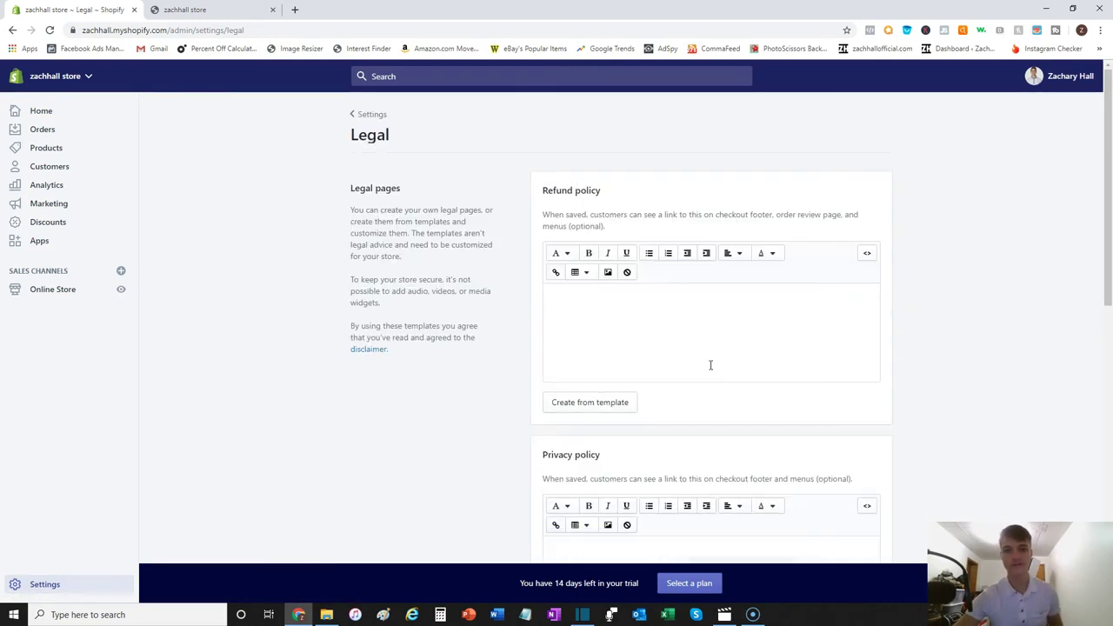
{"action": "left_click", "coordinate": [75, 589]}
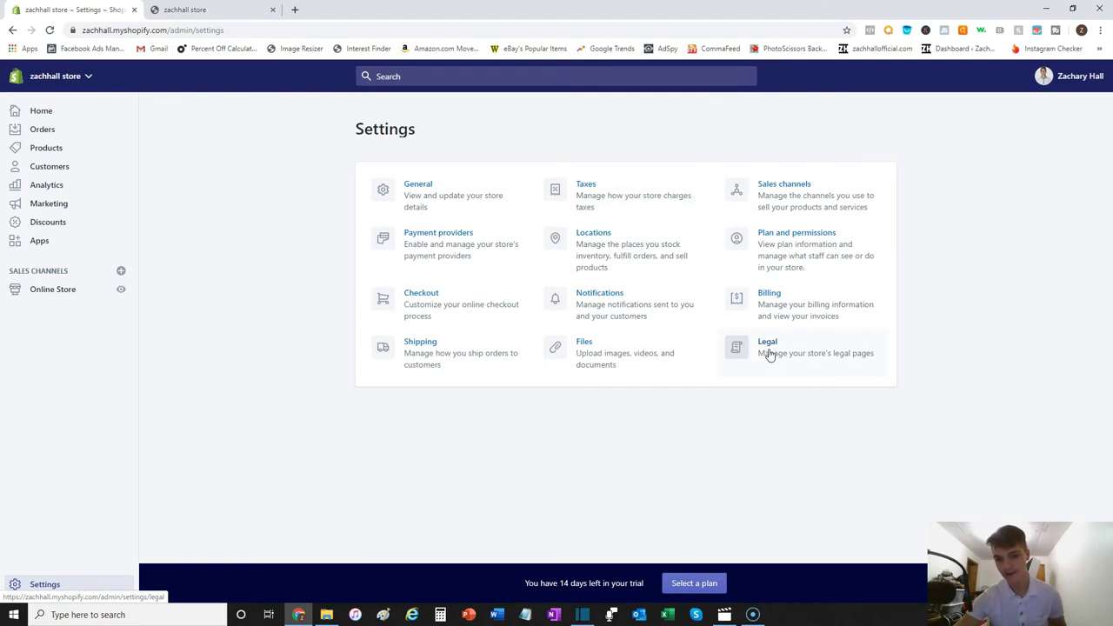
{"action": "left_click", "coordinate": [769, 352]}
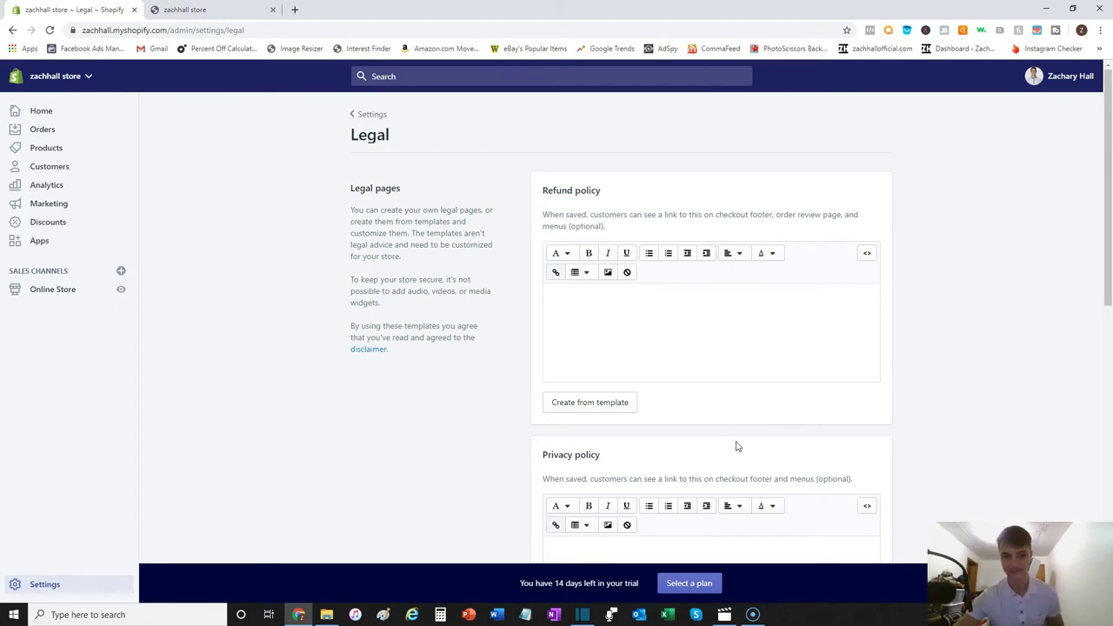
Step: Paste the copied text into the Refund policy
{"action": "left_click", "coordinate": [601, 341]}
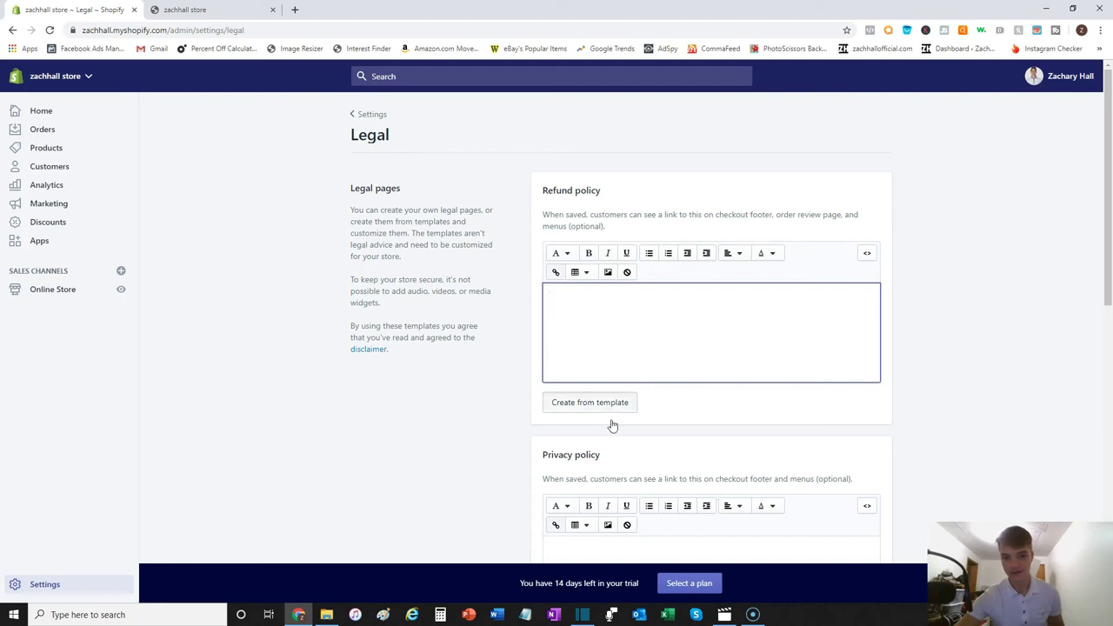
{"action": "key", "text": "ctrl+v"}
{"action": "scroll", "coordinate": [691, 447], "scroll_direction": "down", "scroll_amount": 5}
{"action": "scroll", "coordinate": [971, 401], "scroll_direction": "down", "scroll_amount": 4}
Step: Fill the Privacy policy and Terms of service from Shopify's templates
{"action": "left_click", "coordinate": [596, 344]}
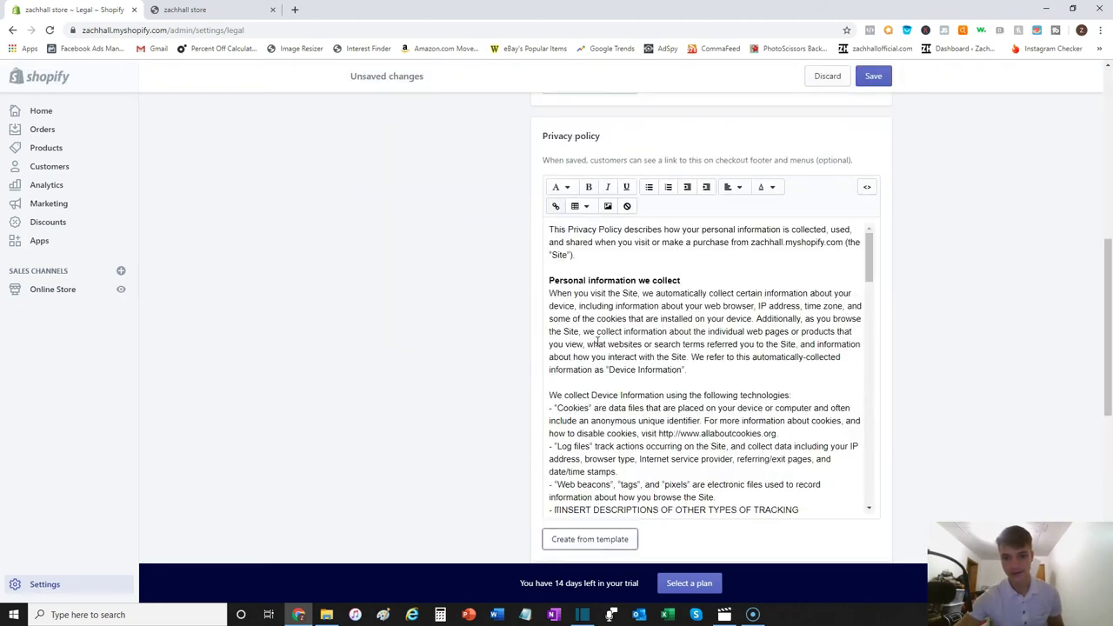
{"action": "scroll", "coordinate": [996, 314], "scroll_direction": "down", "scroll_amount": 5}
{"action": "scroll", "coordinate": [942, 333], "scroll_direction": "down", "scroll_amount": 2}
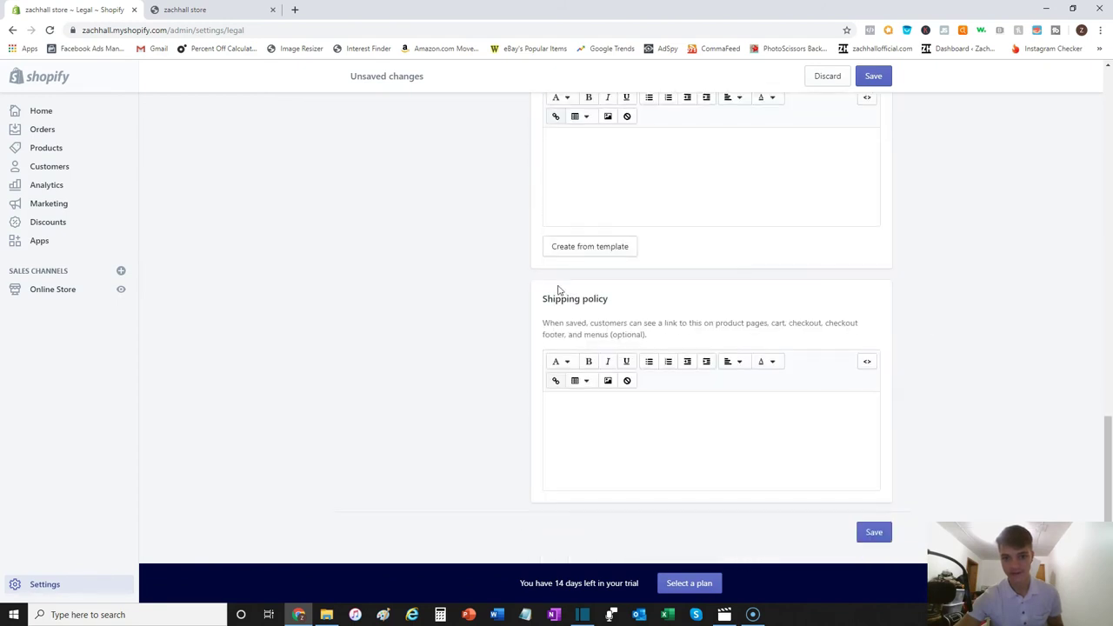
{"action": "left_click", "coordinate": [579, 245]}
{"action": "scroll", "coordinate": [934, 268], "scroll_direction": "down", "scroll_amount": 2}
{"action": "left_click", "coordinate": [582, 434]}
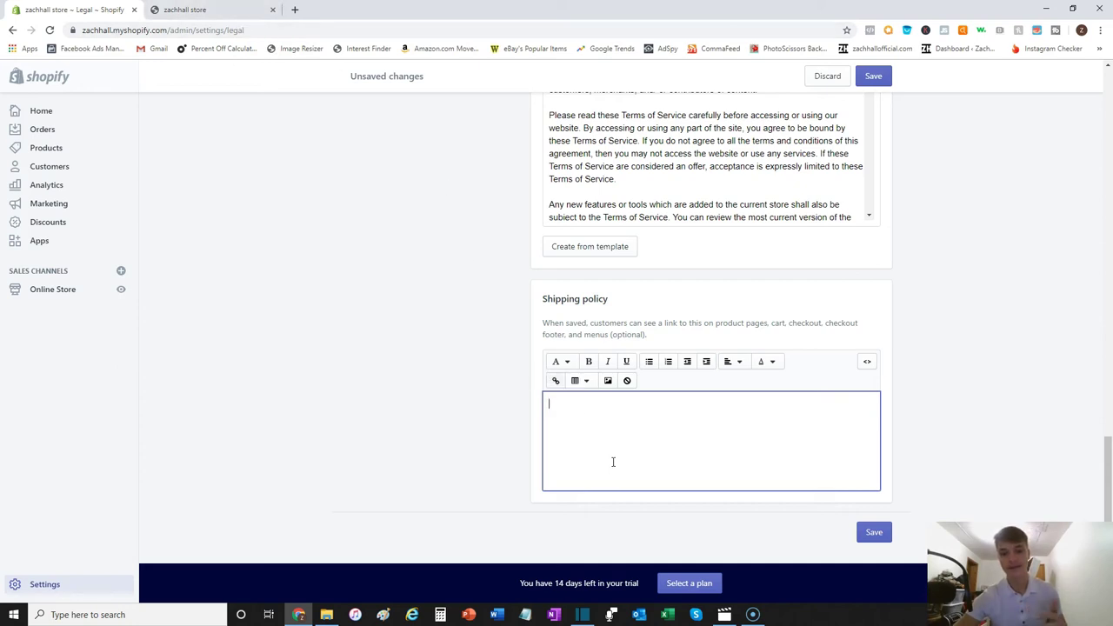
Step: Duplicate the Legal tab and open the Shipping & Delivery page under Online Store > Pages
{"action": "left_click", "coordinate": [182, 10]}
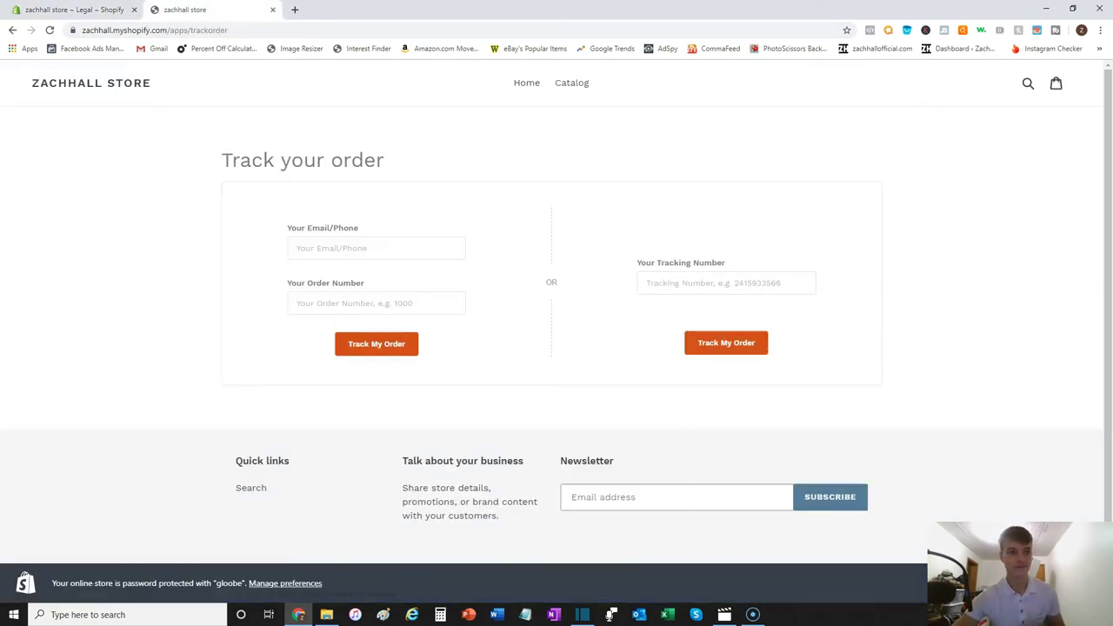
{"action": "left_click", "coordinate": [78, 10]}
{"action": "right_click", "coordinate": [80, 7]}
{"action": "left_click", "coordinate": [108, 43]}
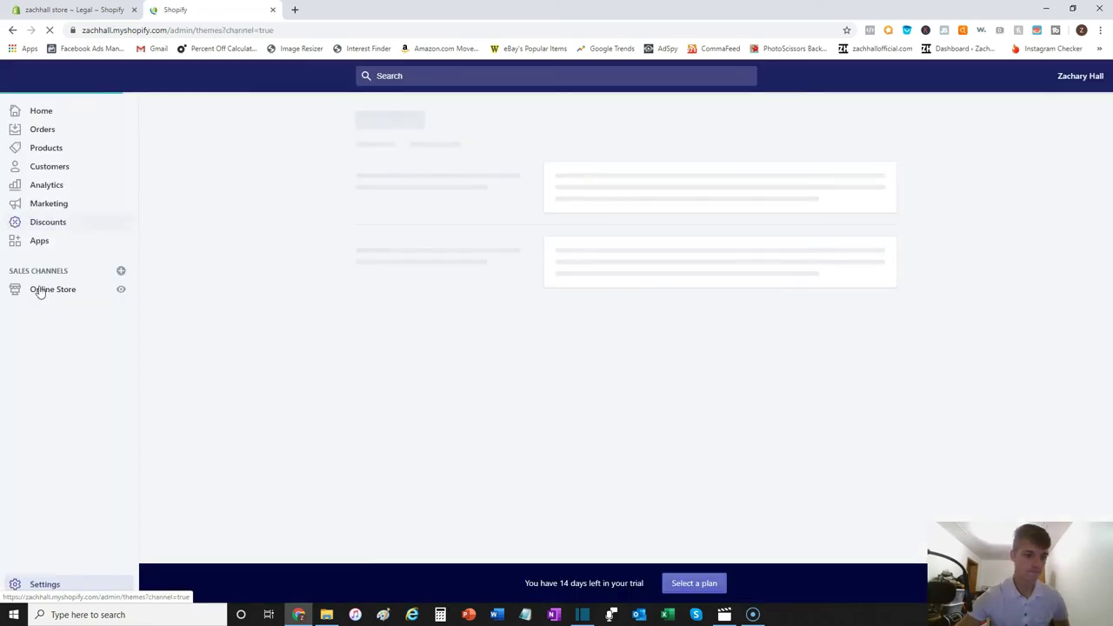
{"action": "left_click", "coordinate": [40, 291]}
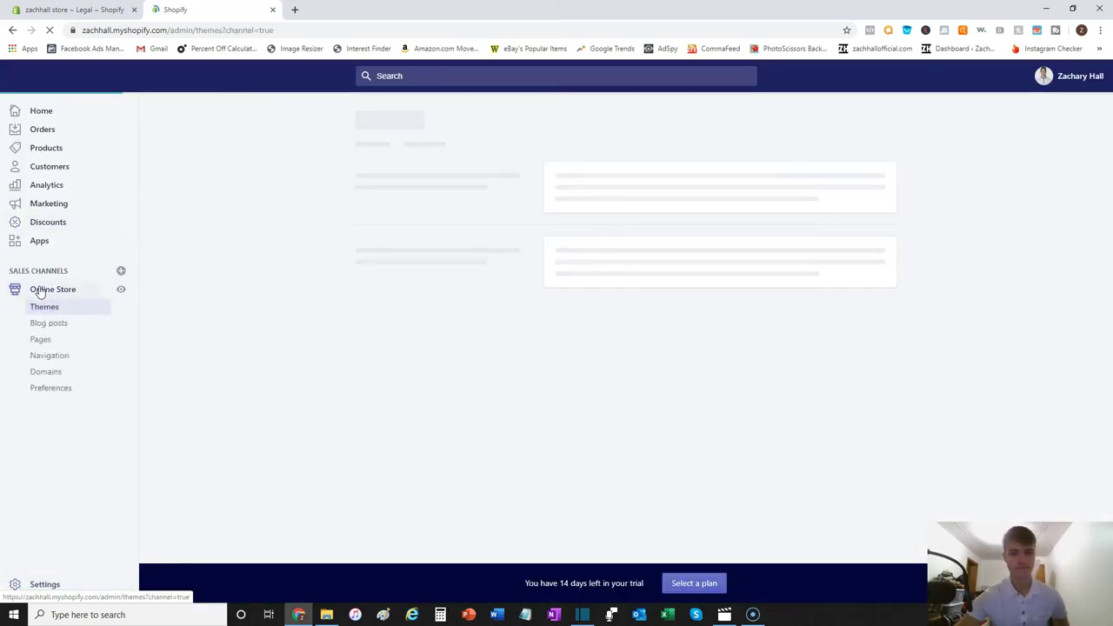
{"action": "left_click", "coordinate": [41, 340]}
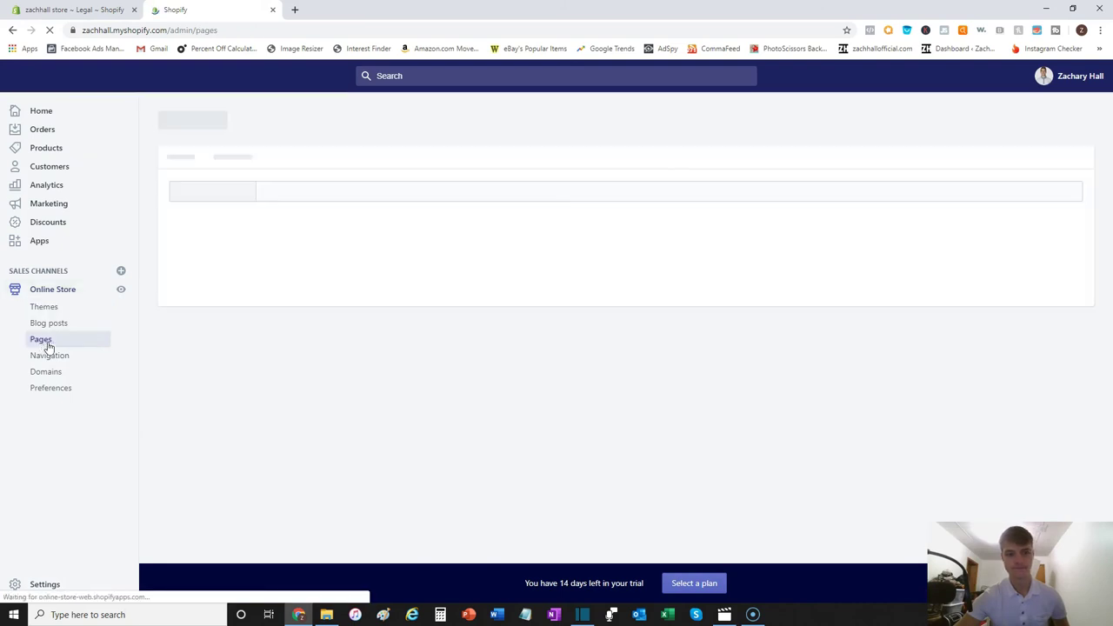
{"action": "scroll", "coordinate": [203, 462], "scroll_direction": "down", "scroll_amount": 1}
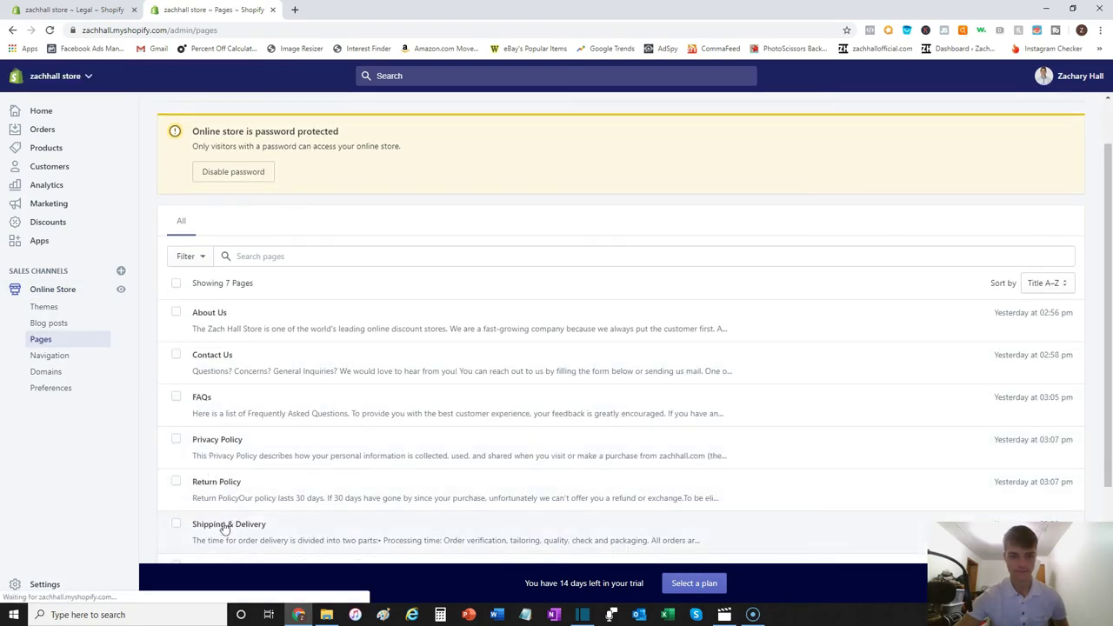
{"action": "left_click", "coordinate": [259, 501]}
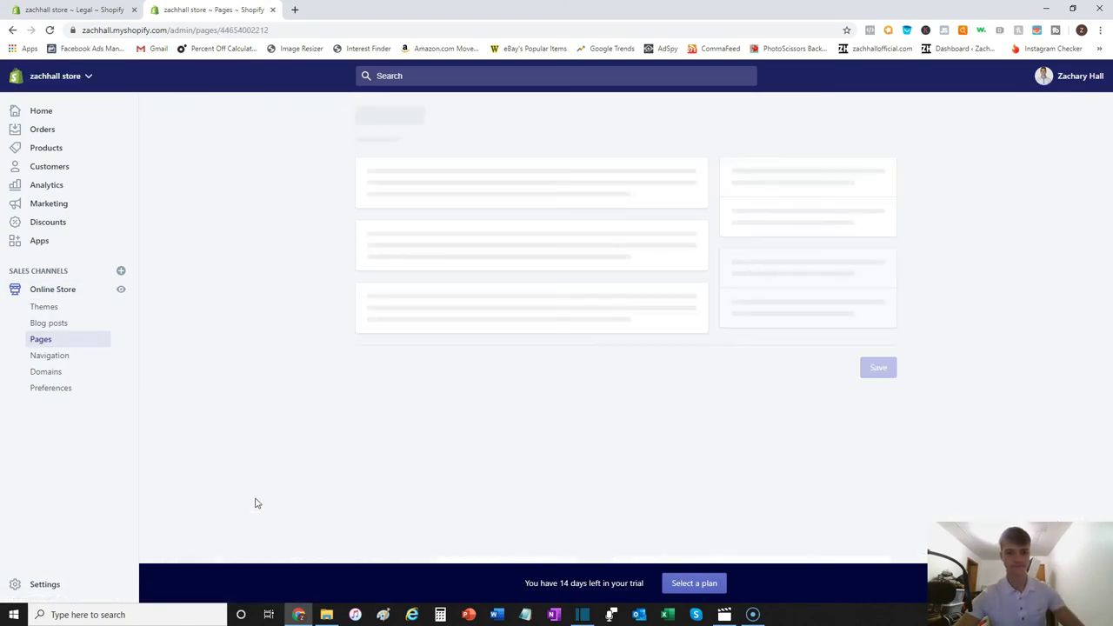
Step: Copy the Shipping & Delivery page text and paste it into the Shipping policy
{"action": "left_click", "coordinate": [432, 384]}
{"action": "key", "text": "ctrl+a"}
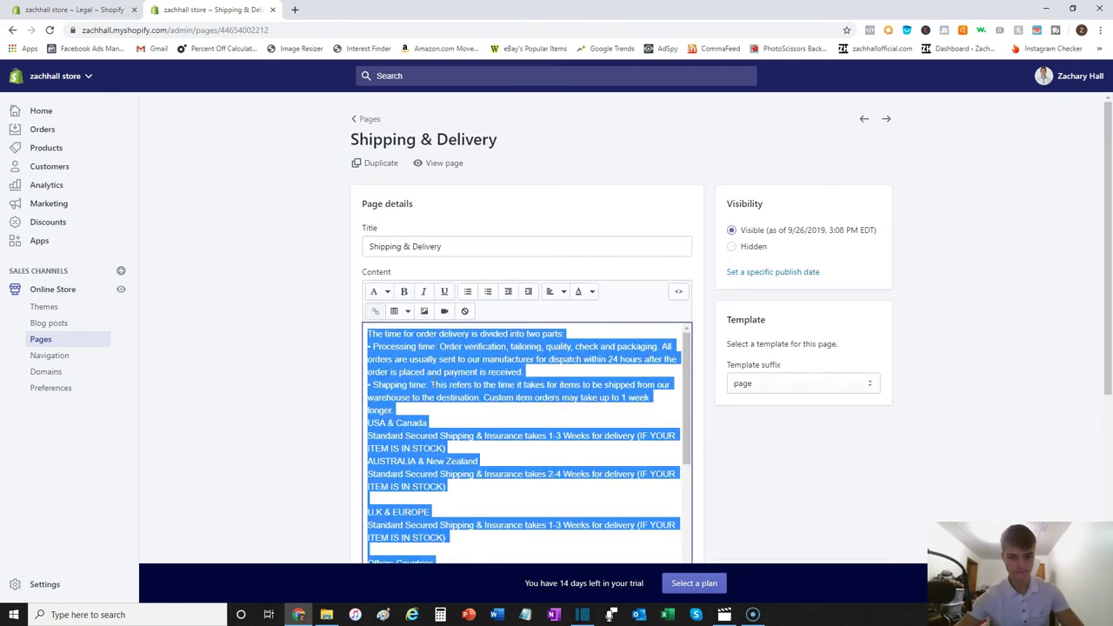
{"action": "left_click", "coordinate": [303, 370]}
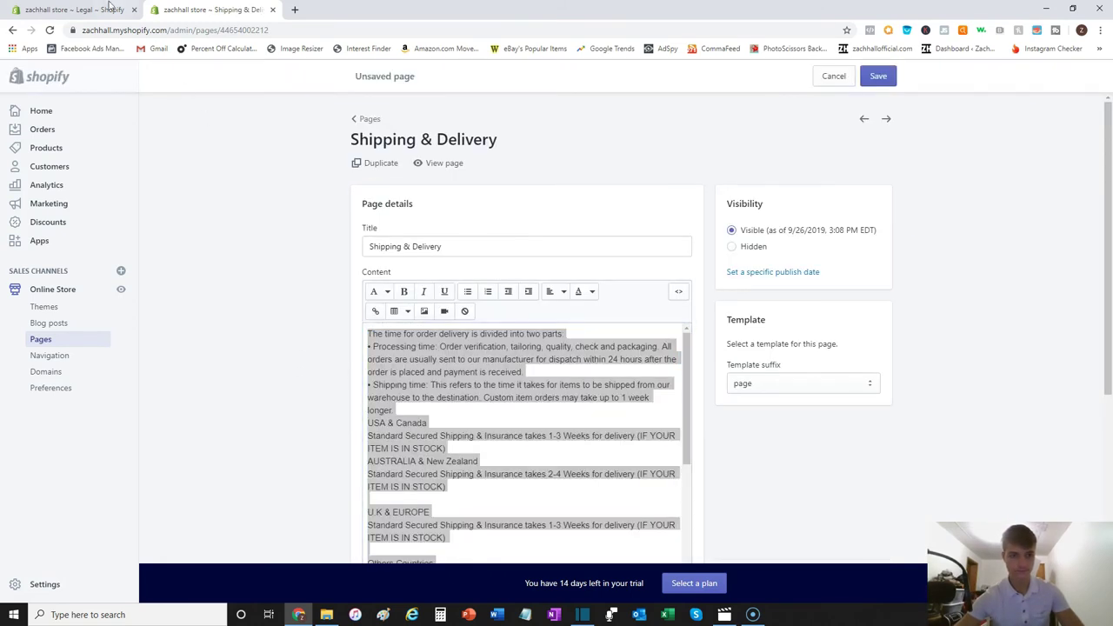
{"action": "key", "text": "ctrl+Tab"}
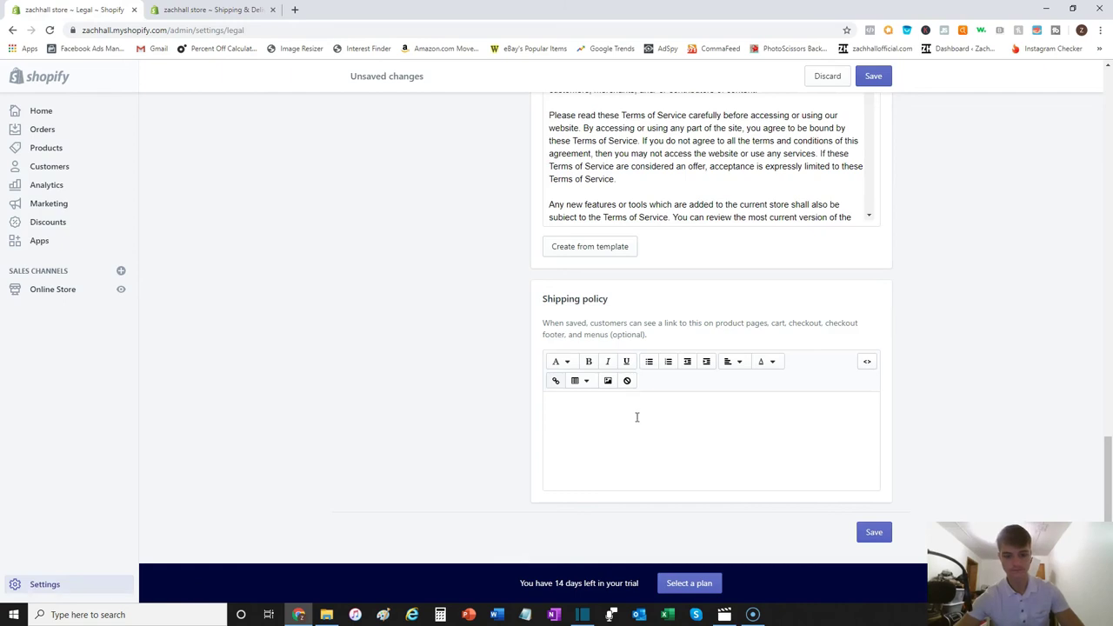
{"action": "left_click", "coordinate": [636, 417]}
{"action": "key", "text": "ctrl+v"}
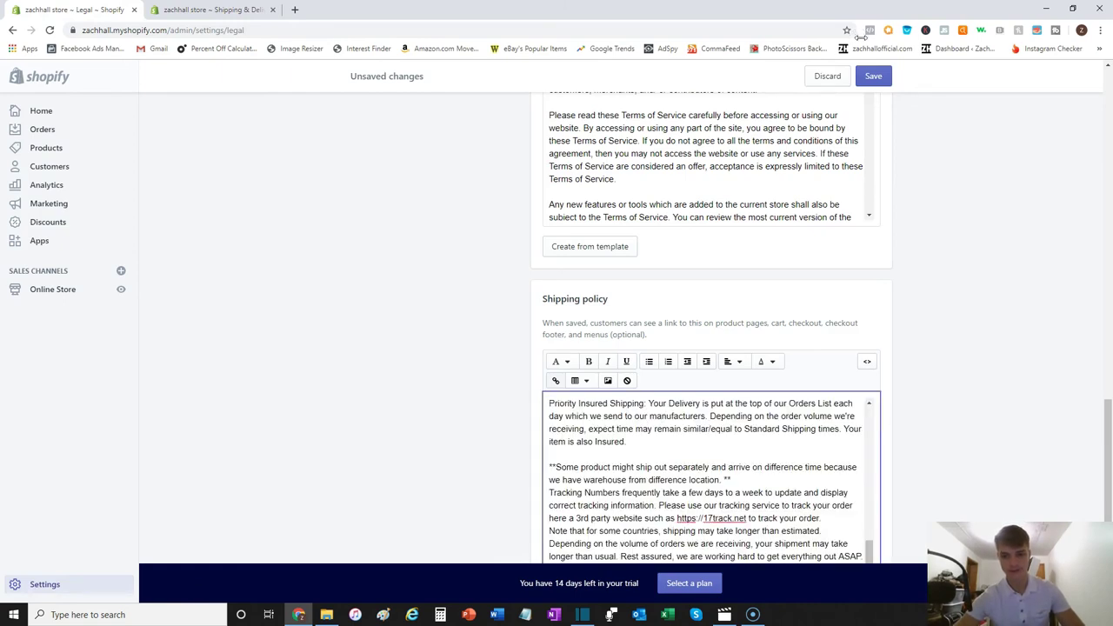
Step: Save the refund, privacy, terms and shipping policies and scroll through the saved texts
{"action": "left_click", "coordinate": [874, 76]}
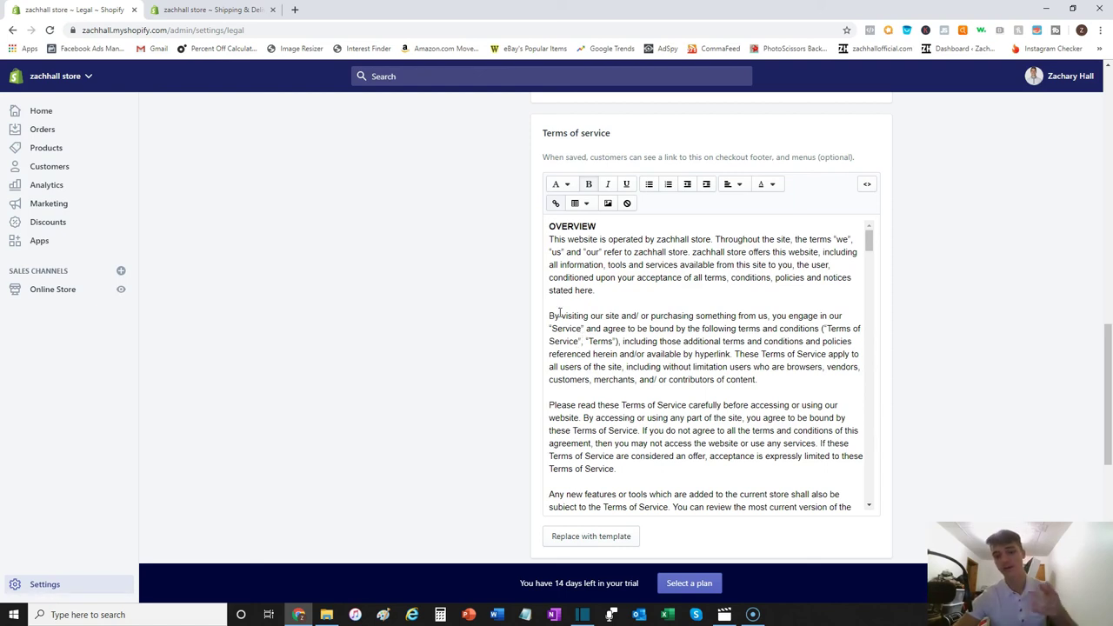
{"action": "scroll", "coordinate": [512, 236], "scroll_direction": "up", "scroll_amount": 1}
{"action": "scroll", "coordinate": [520, 241], "scroll_direction": "down", "scroll_amount": 5}
{"action": "scroll", "coordinate": [522, 244], "scroll_direction": "down", "scroll_amount": 2}
{"action": "scroll", "coordinate": [535, 339], "scroll_direction": "down", "scroll_amount": 1}
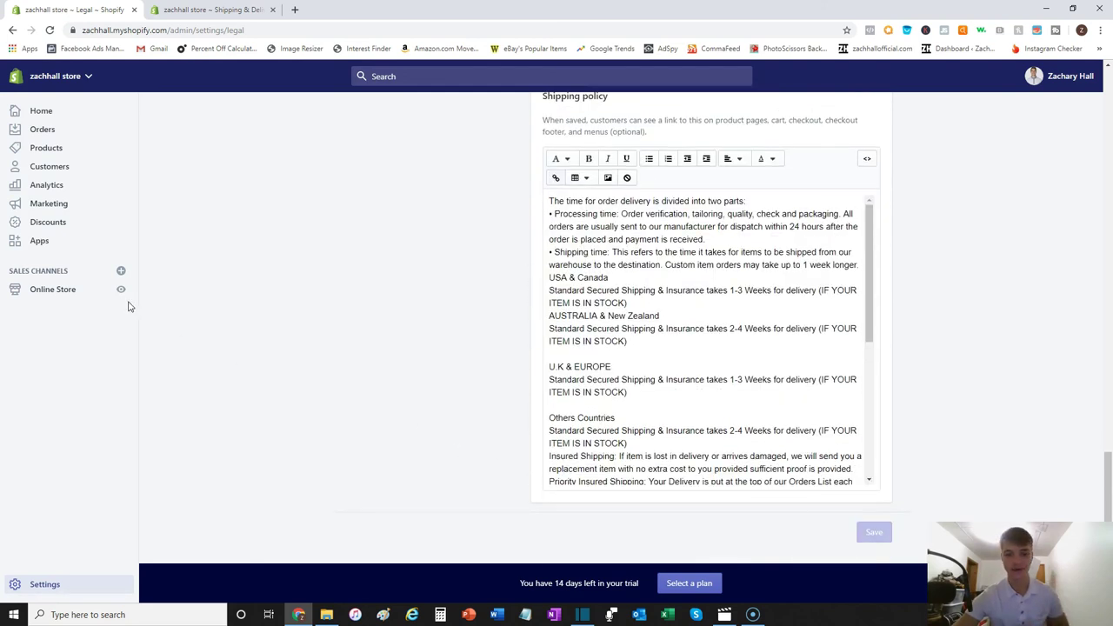